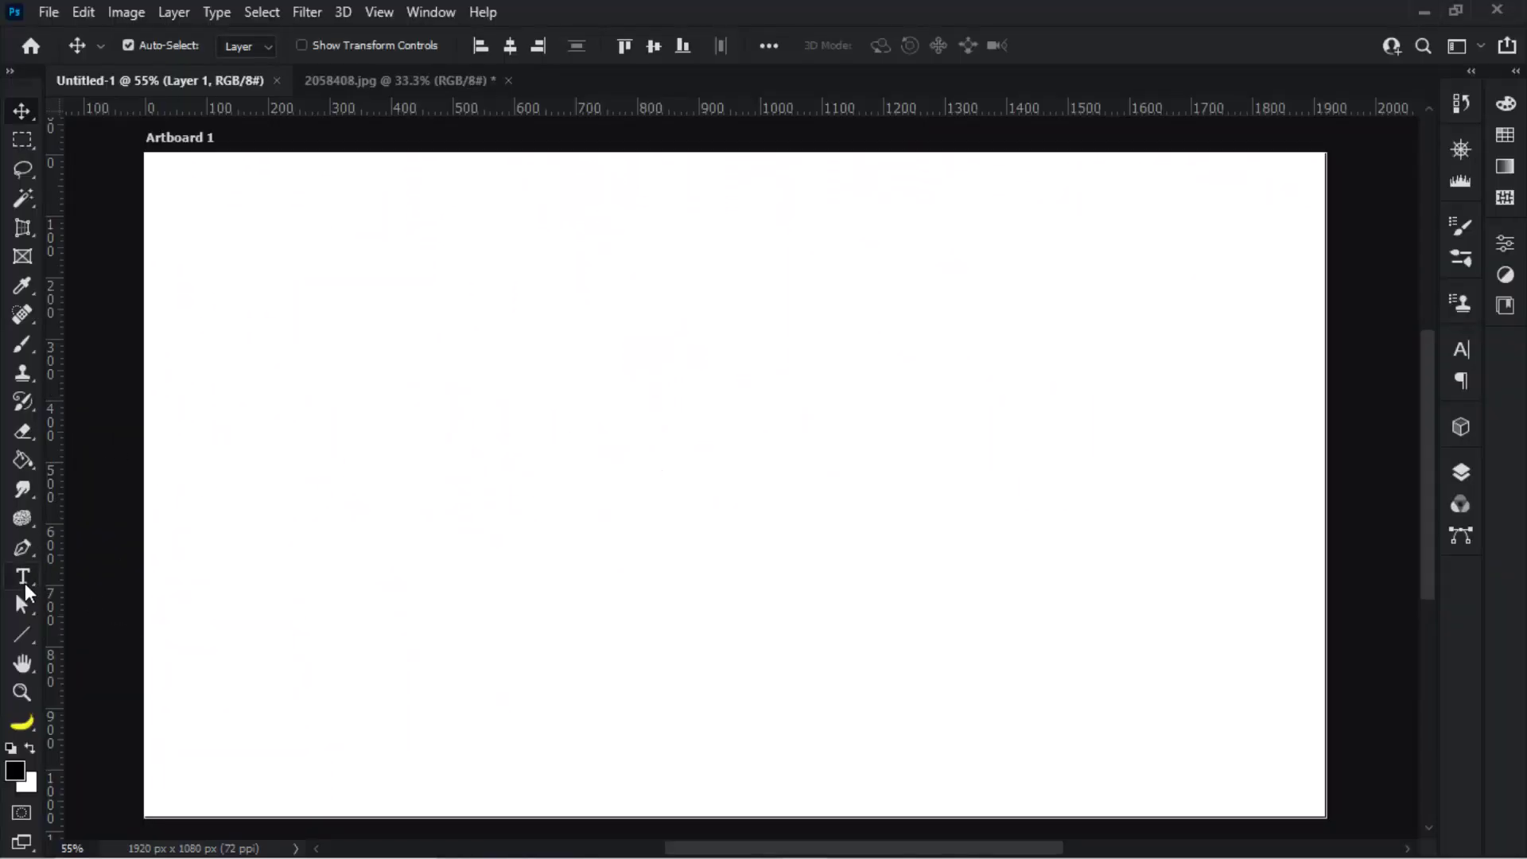
Step: Type a bold letter J near the centre of the blank artboard
{"action": "left_click", "coordinate": [661, 463]}
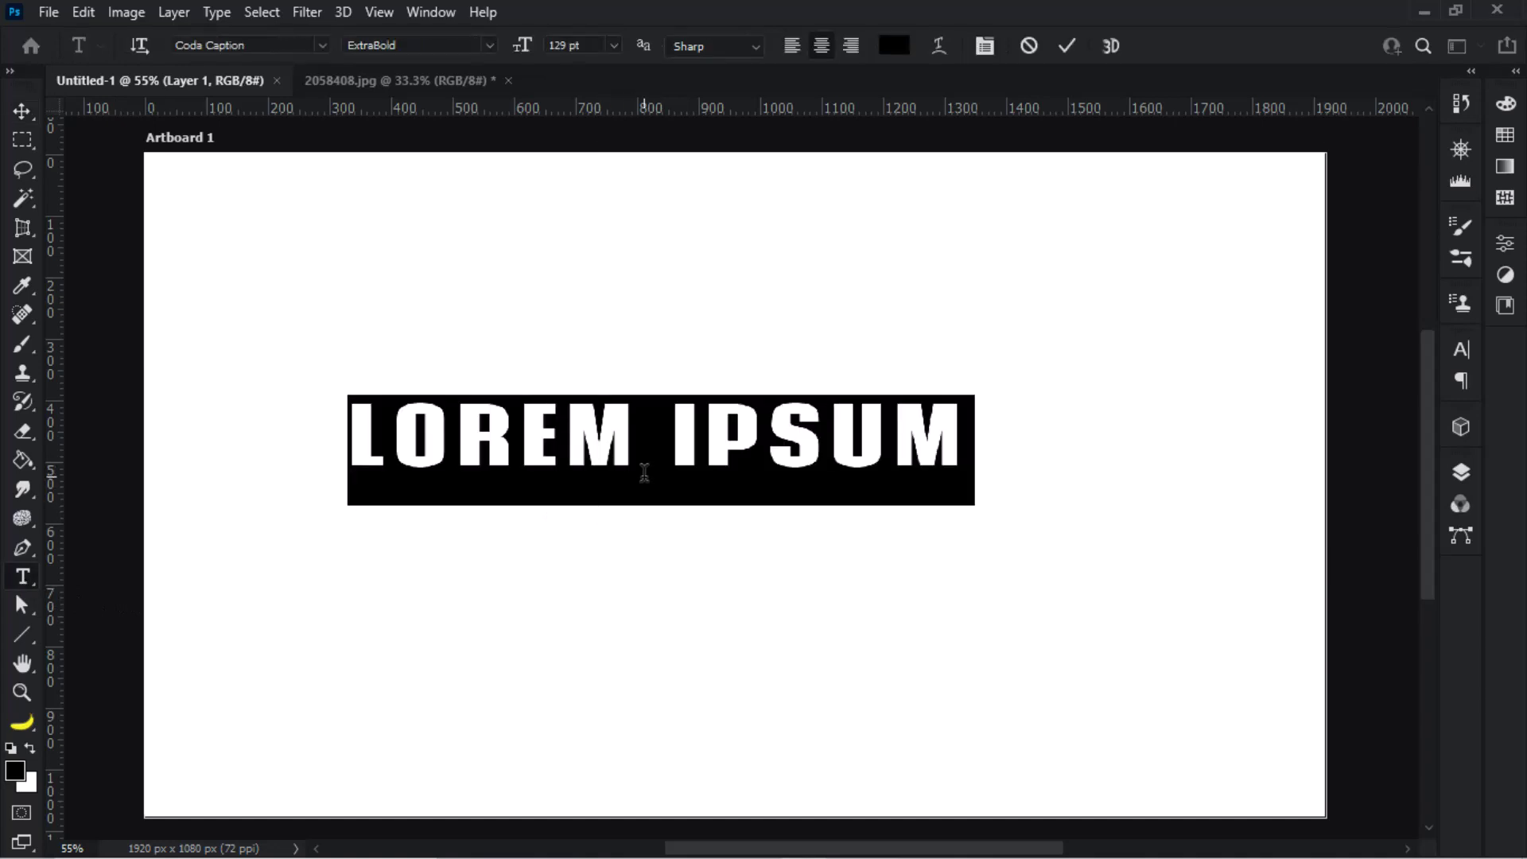
{"action": "type", "text": "J"}
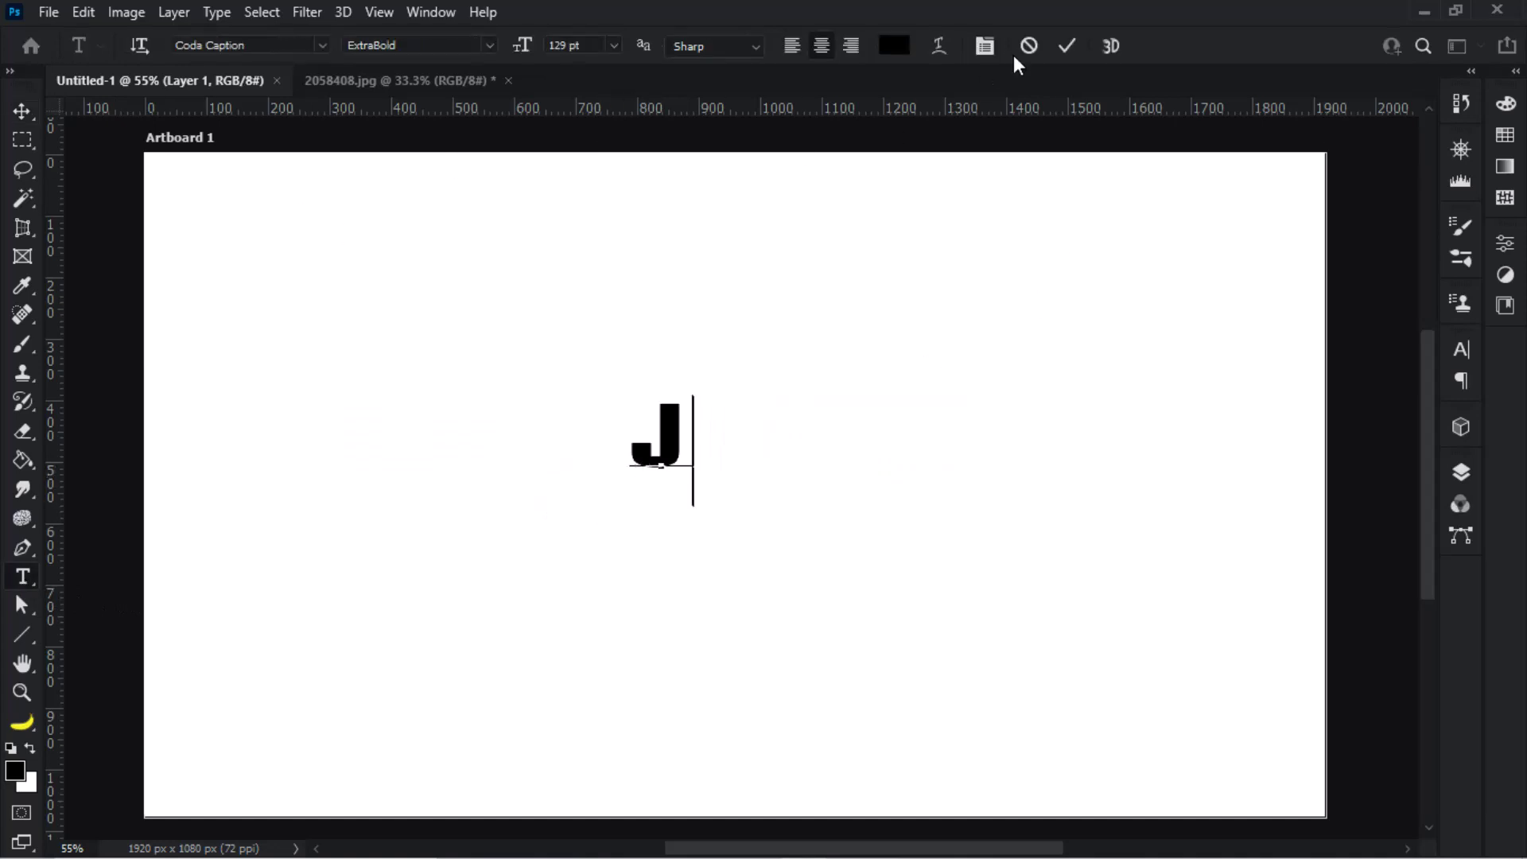
{"action": "left_click", "coordinate": [1066, 45]}
{"action": "key", "text": "v"}
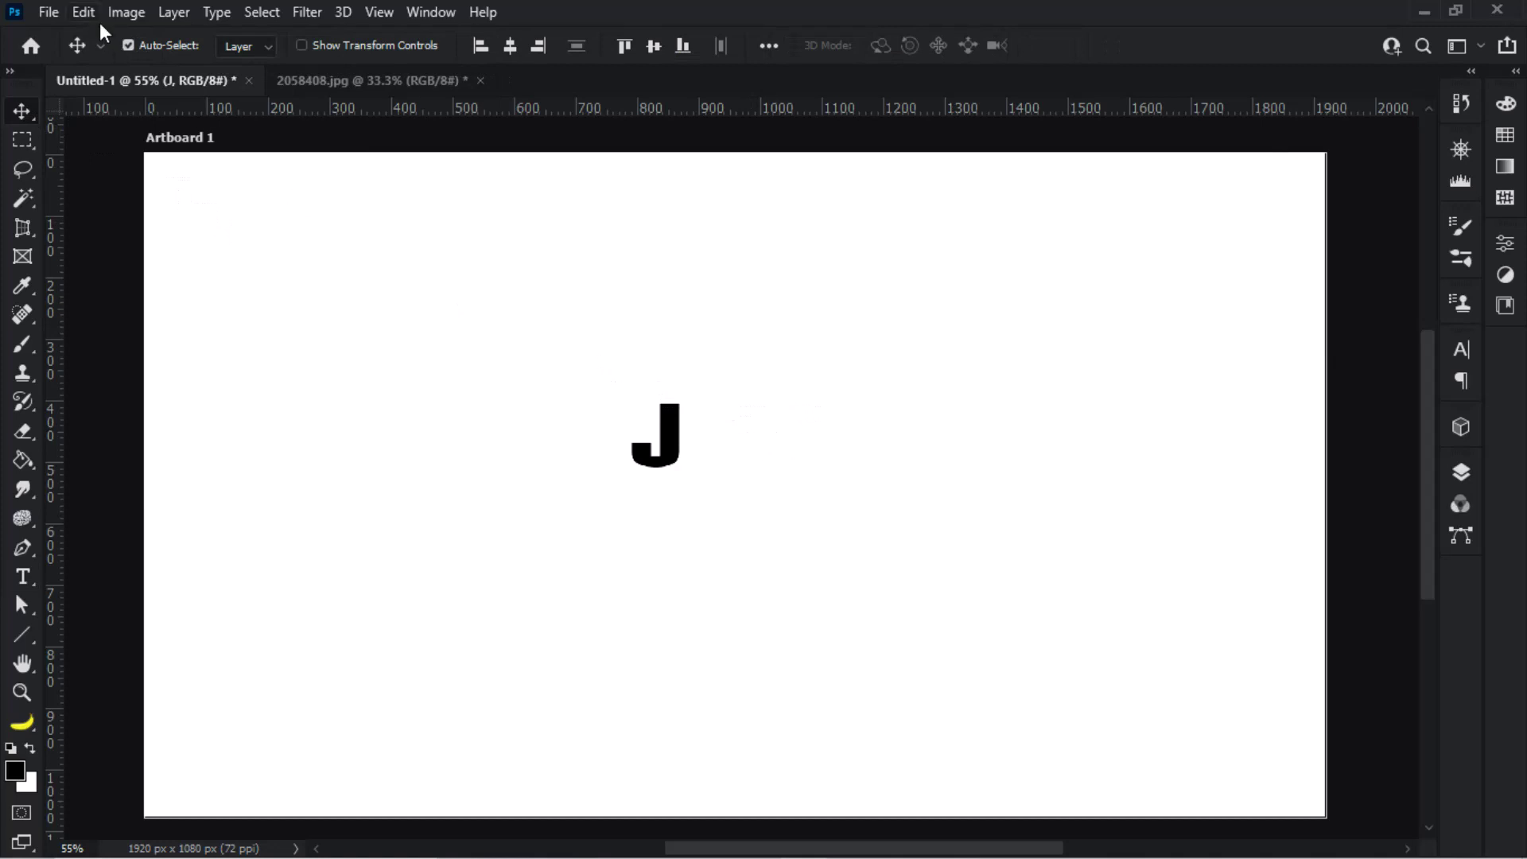
{"action": "left_click", "coordinate": [84, 12]}
Step: Enlarge the J about five times and move it near the artboard centre
{"action": "left_click", "coordinate": [207, 503]}
{"action": "left_click_drag", "start_coordinate": [657, 400], "coordinate": [673, 263]}
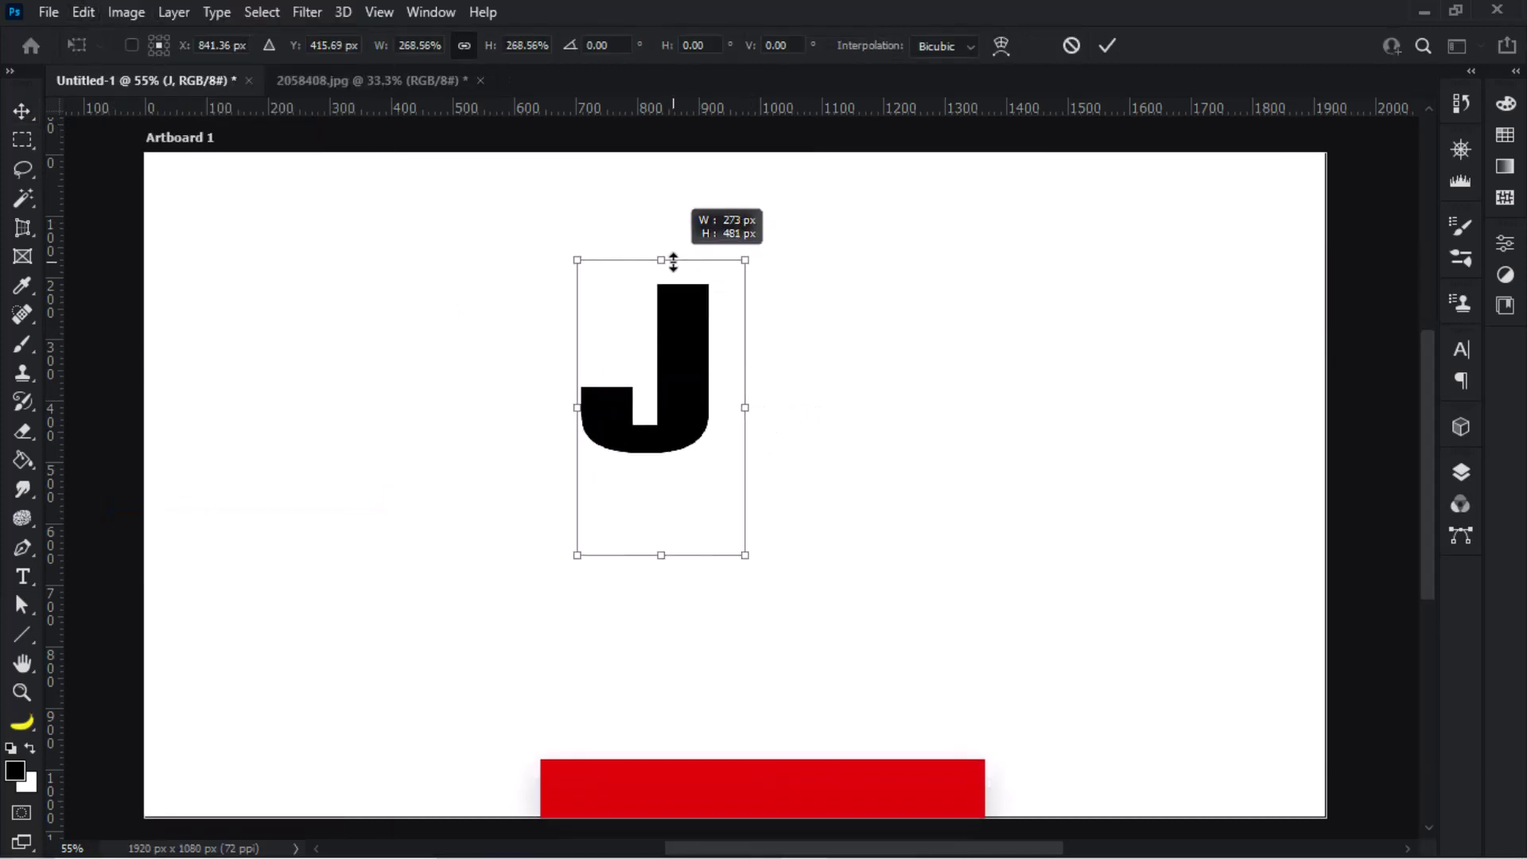
{"action": "left_click_drag", "start_coordinate": [662, 556], "coordinate": [781, 788]}
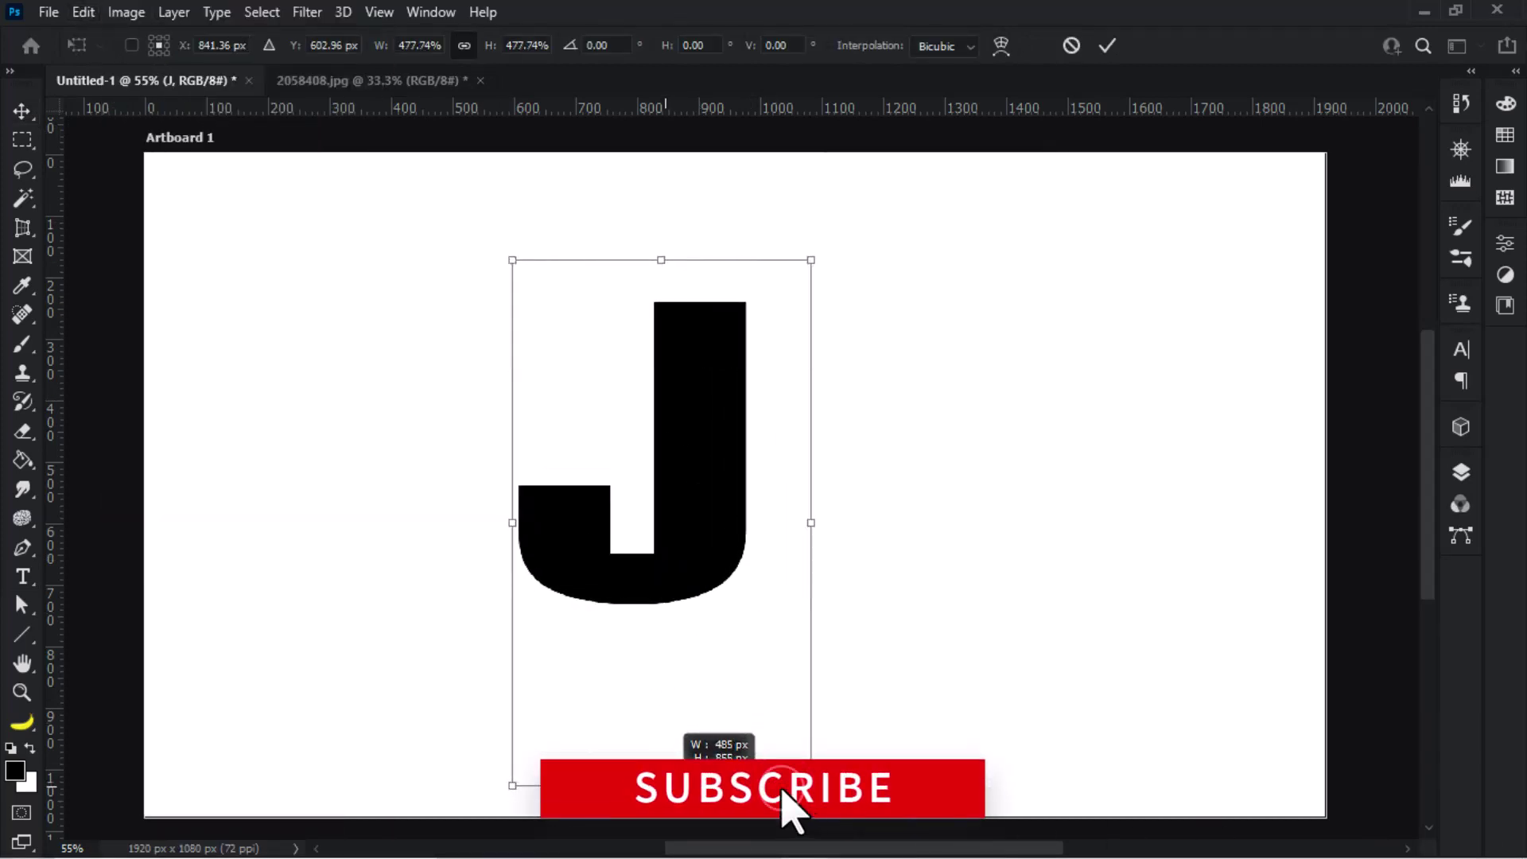
{"action": "key", "text": "Return"}
{"action": "left_click_drag", "start_coordinate": [711, 505], "coordinate": [741, 577]}
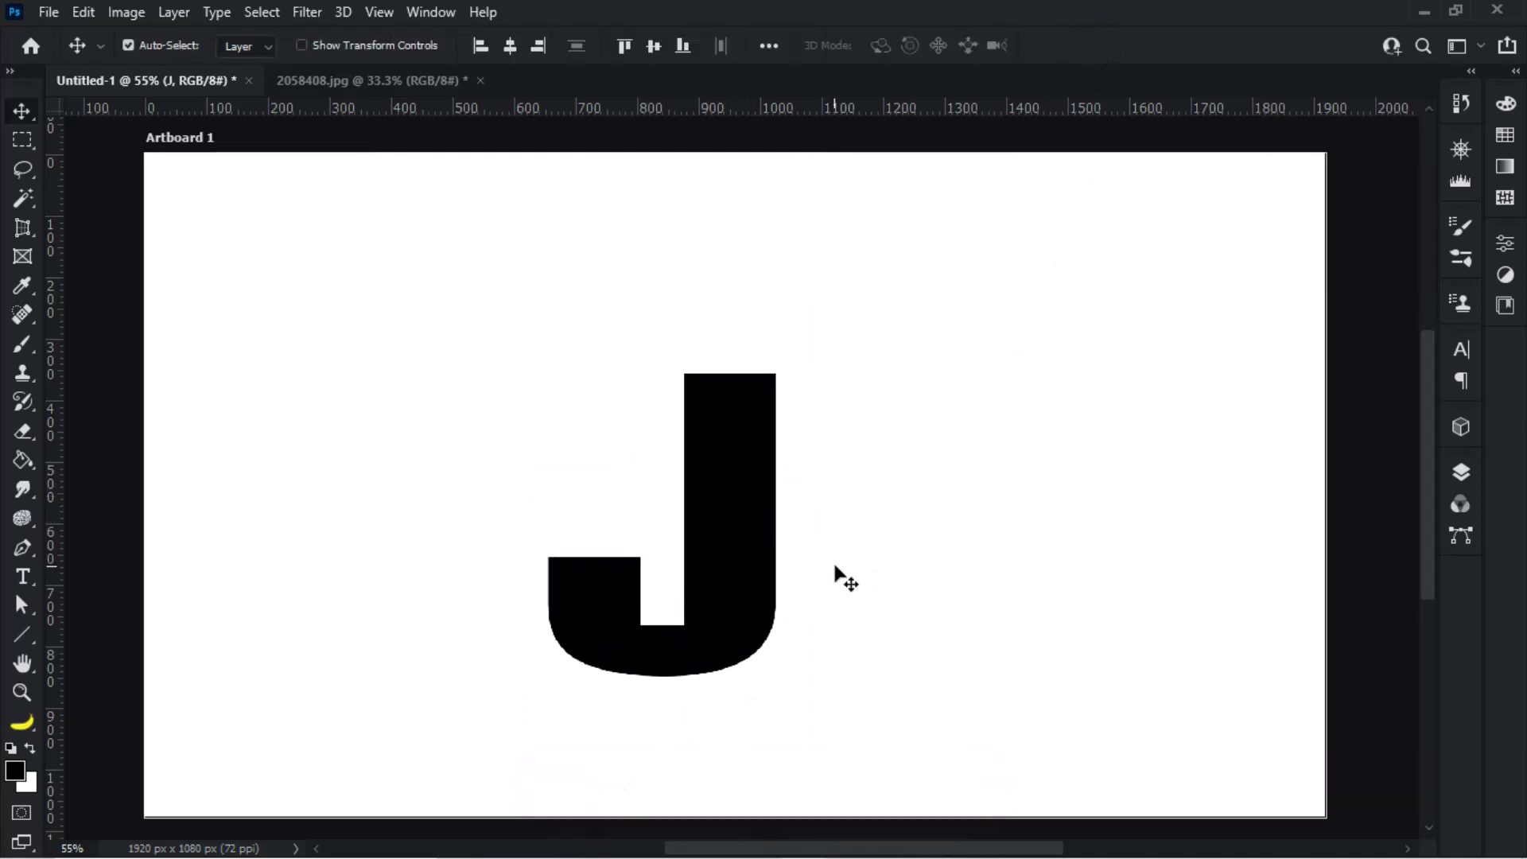
{"action": "key", "text": "ctrl+Tab"}
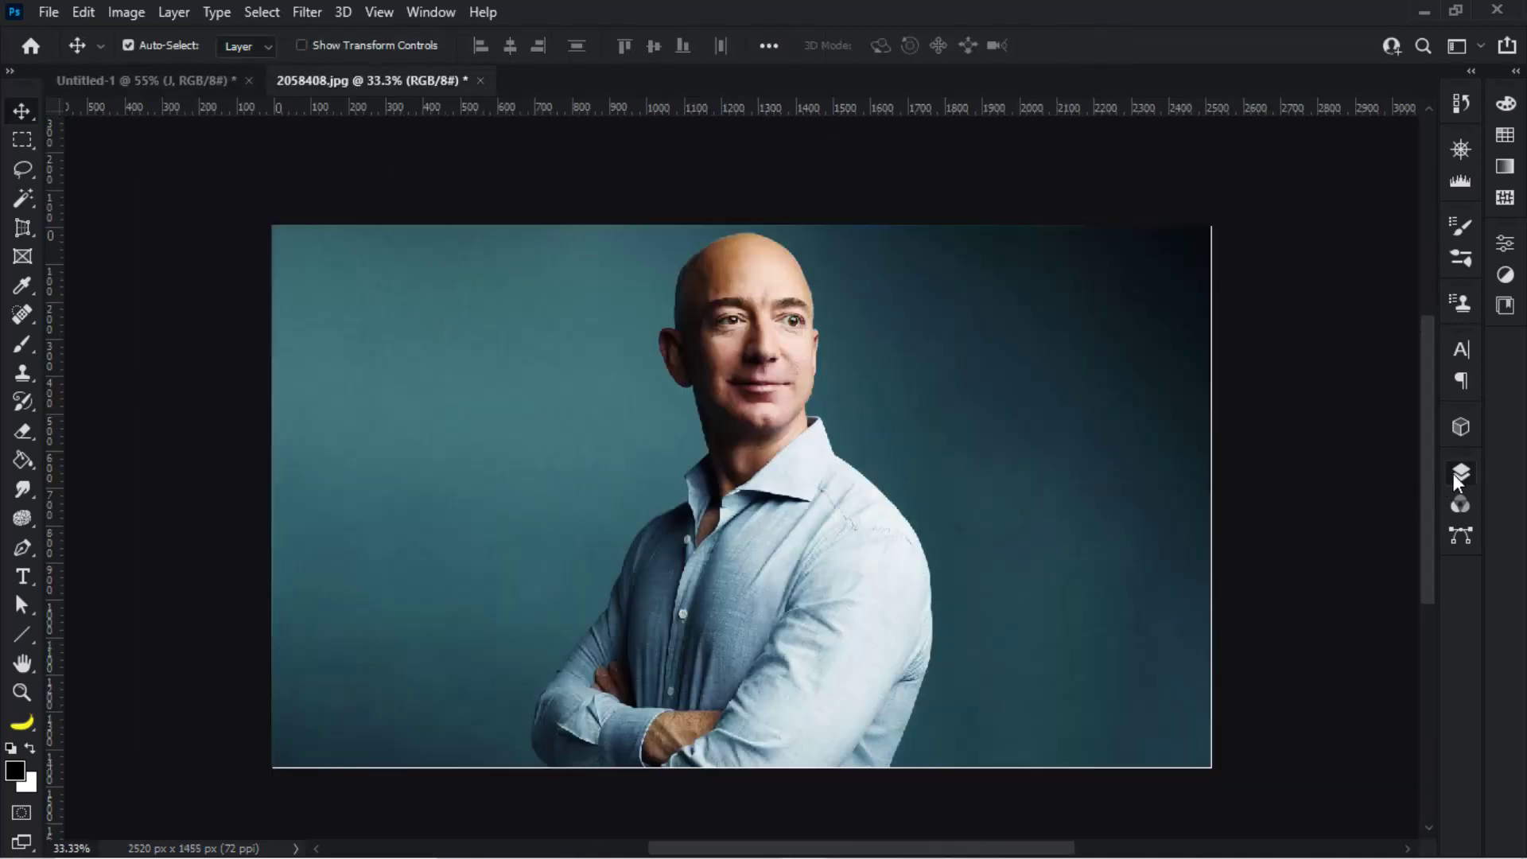
Step: Remove the teal background from the portrait's Layer 0
{"action": "left_click", "coordinate": [1460, 473]}
{"action": "left_click", "coordinate": [1397, 566]}
{"action": "left_click", "coordinate": [1502, 251]}
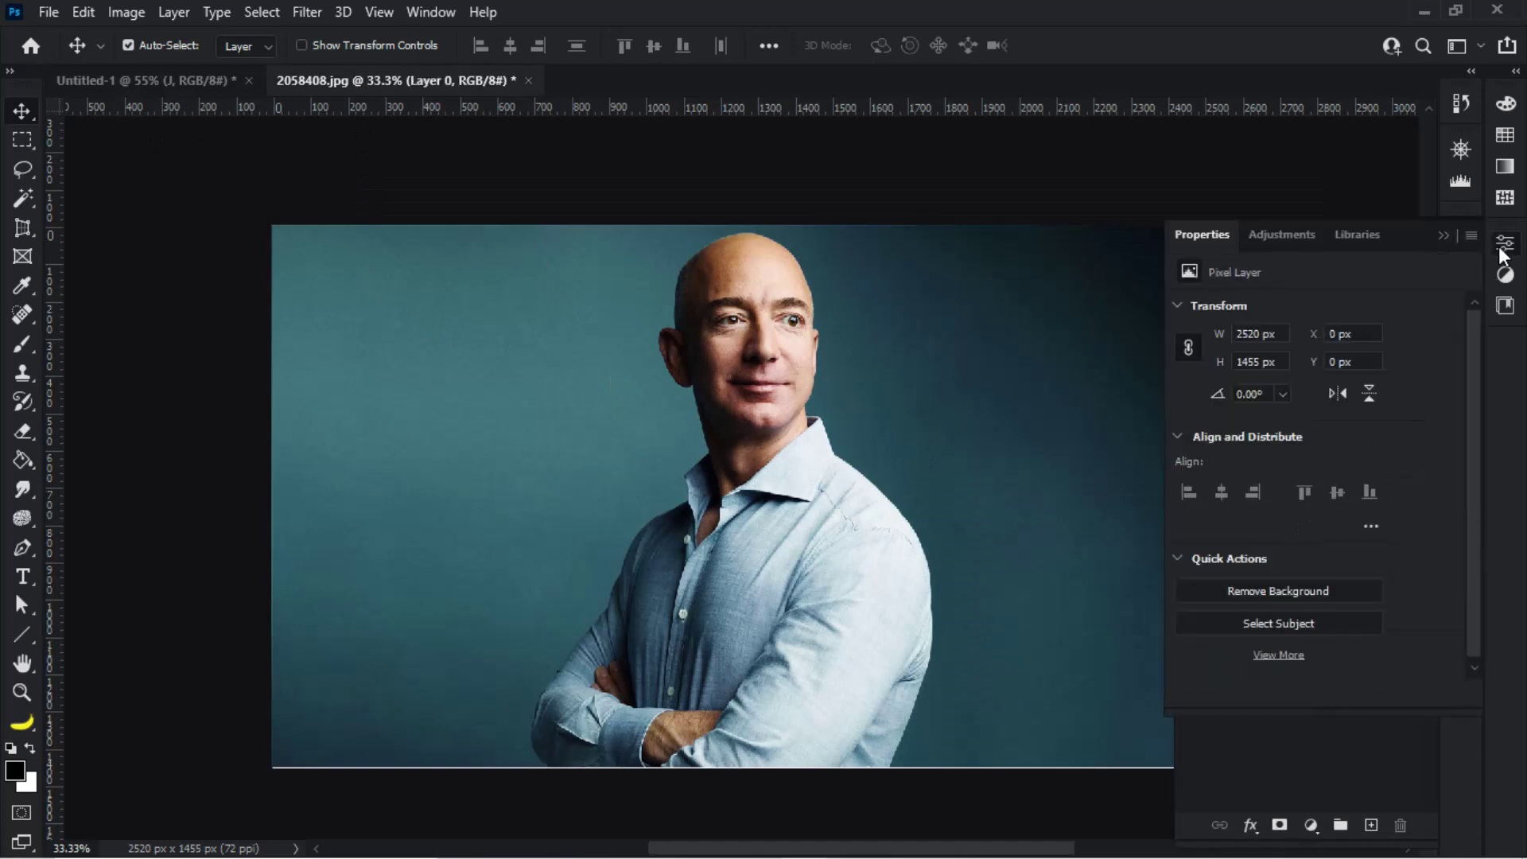
{"action": "left_click", "coordinate": [1296, 590]}
Step: Apply the background mask and drag the cutout into the J document
{"action": "left_click", "coordinate": [1461, 473]}
{"action": "right_click", "coordinate": [1294, 570]}
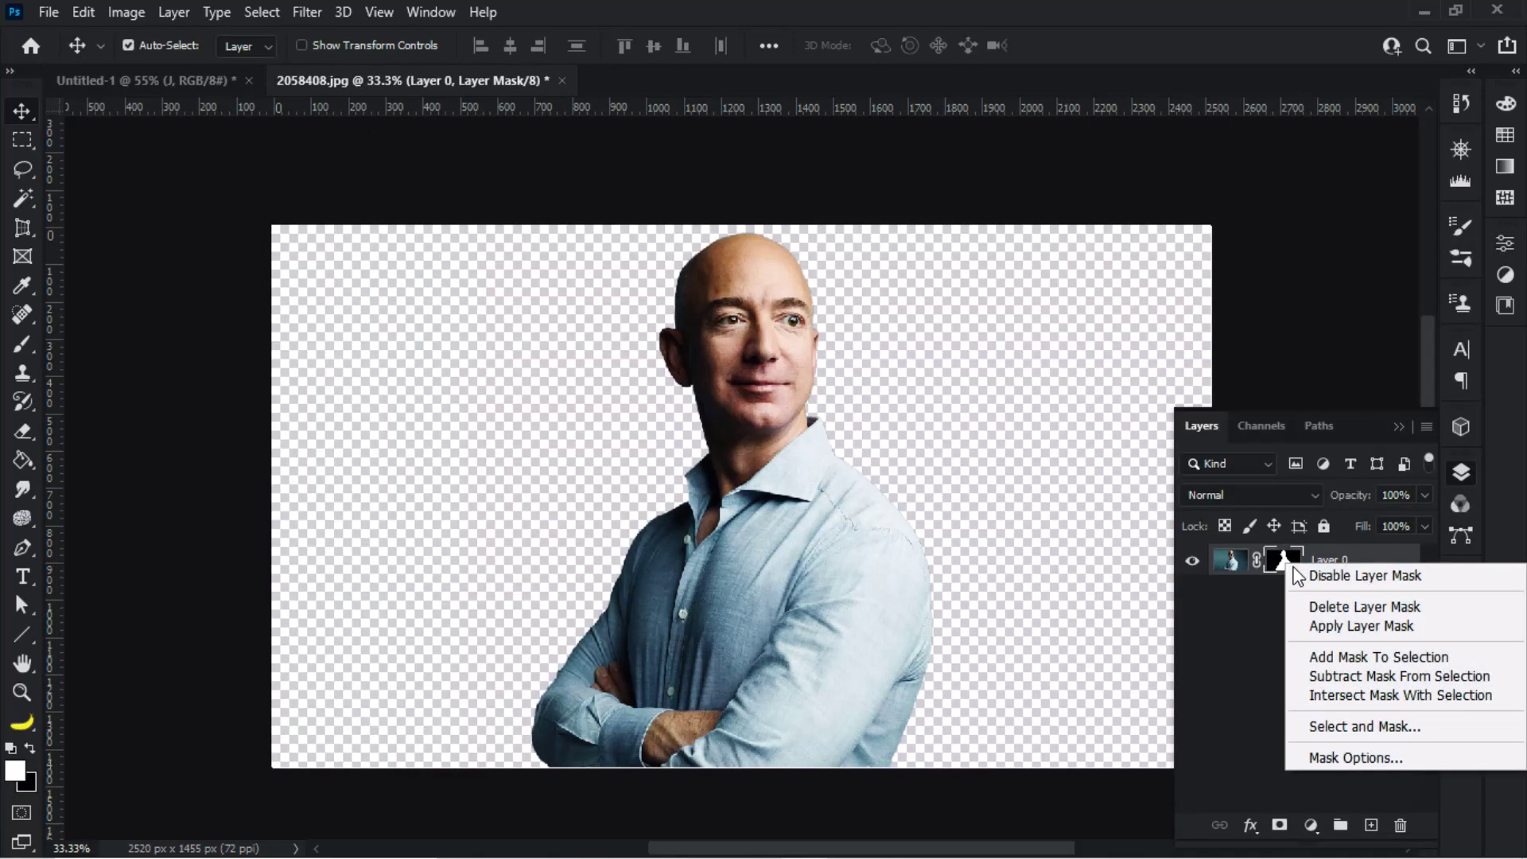
{"action": "left_click", "coordinate": [1361, 626]}
{"action": "mouse_move", "coordinate": [699, 418]}
{"action": "left_mouse_down"}
{"action": "mouse_move", "coordinate": [384, 140]}
{"action": "mouse_move", "coordinate": [704, 539]}
{"action": "left_mouse_up"}
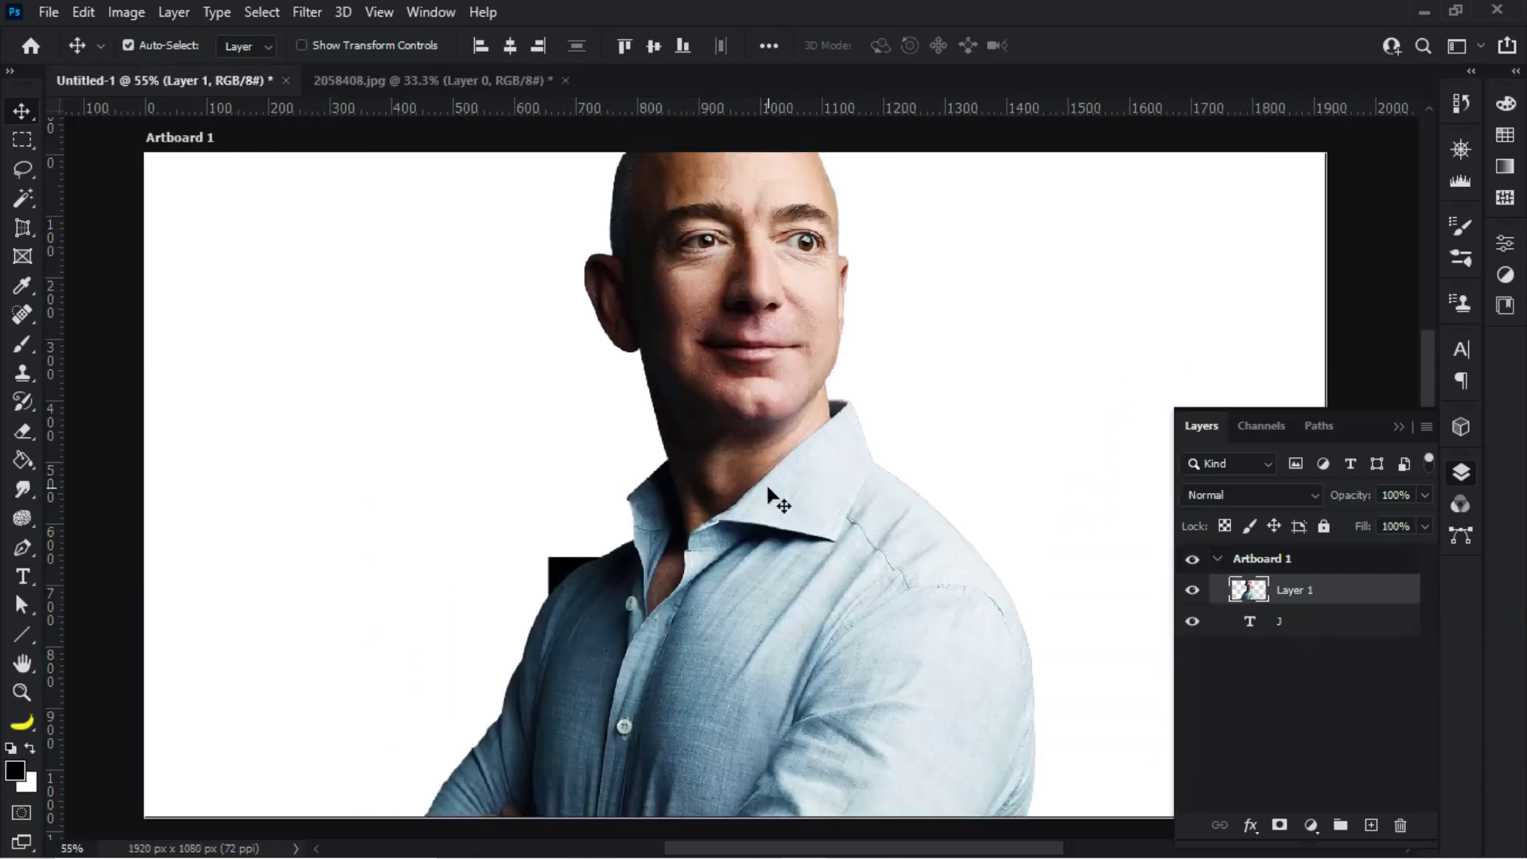
Step: Shrink the portrait to under half size and move it up over the J
{"action": "scroll", "coordinate": [770, 499], "scroll_direction": "down", "scroll_amount": 1}
{"action": "scroll", "coordinate": [390, 497], "scroll_direction": "down", "scroll_amount": 1}
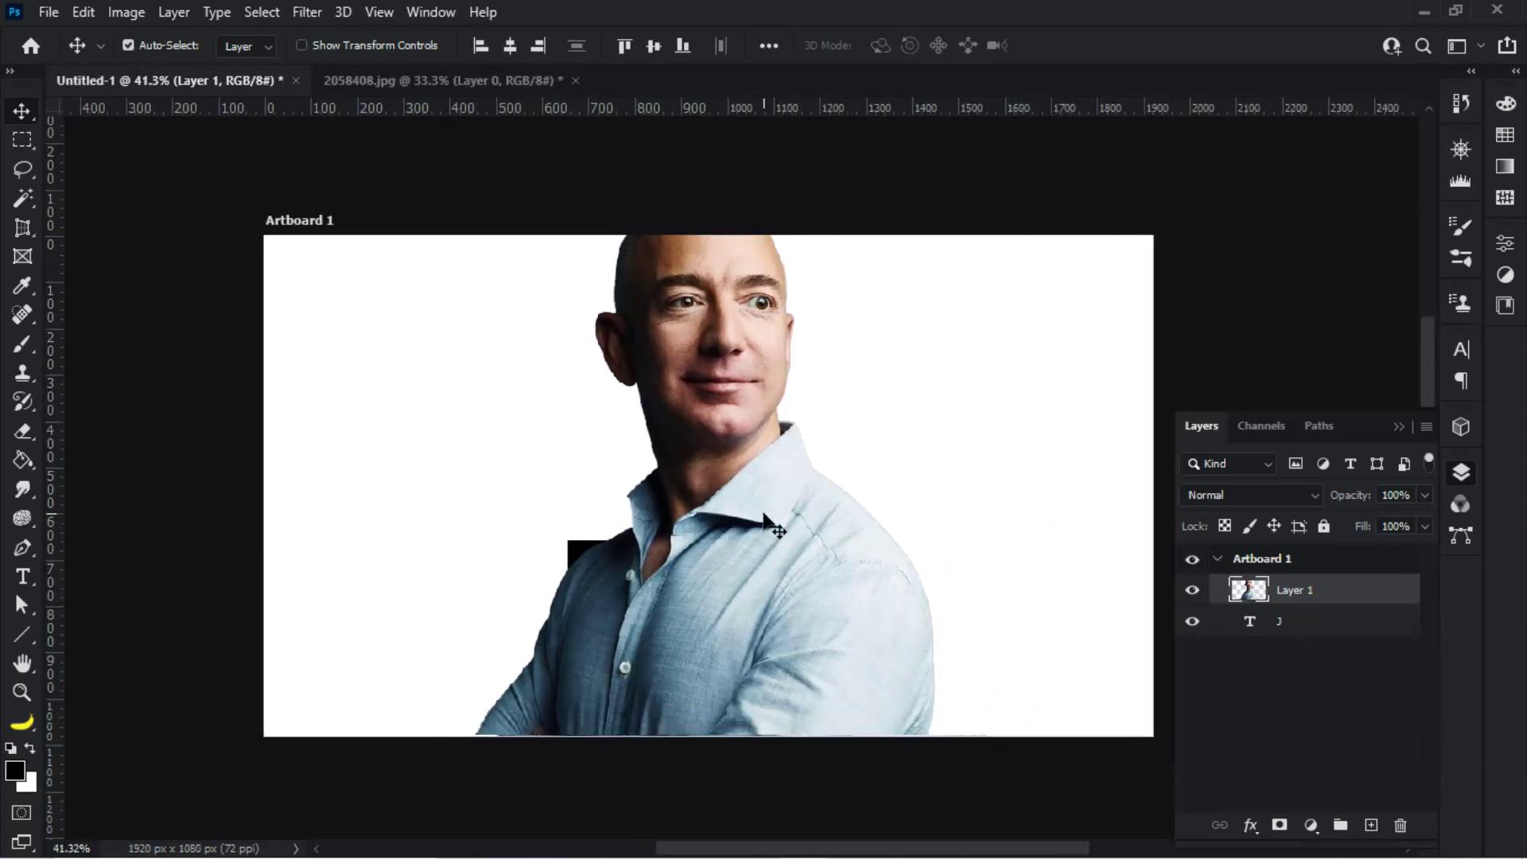
{"action": "key", "text": "ctrl+t"}
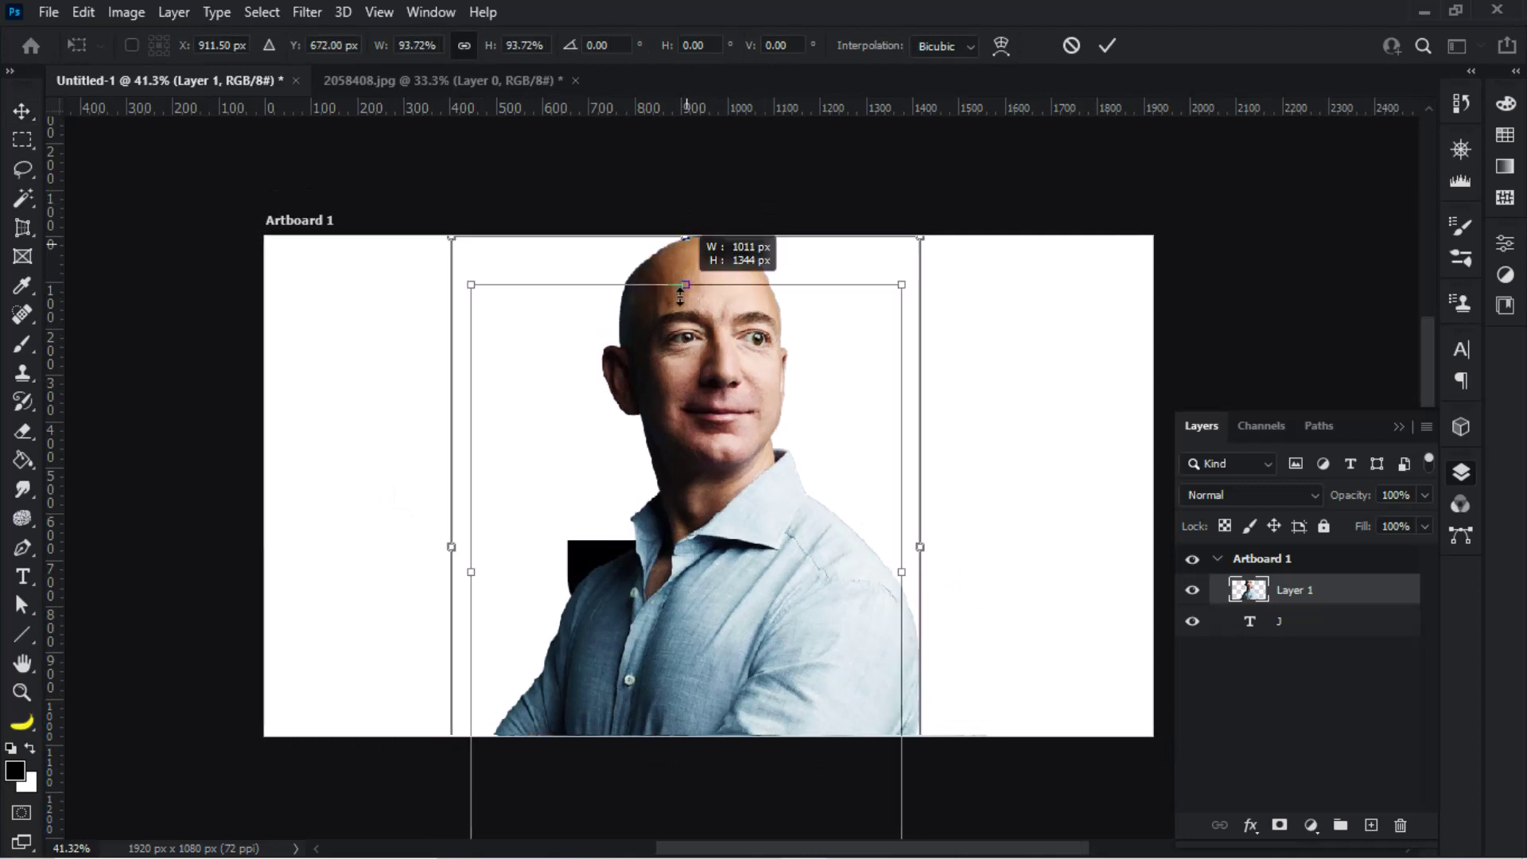
{"action": "left_click_drag", "start_coordinate": [691, 203], "coordinate": [692, 561]}
{"action": "left_click_drag", "start_coordinate": [712, 616], "coordinate": [707, 395]}
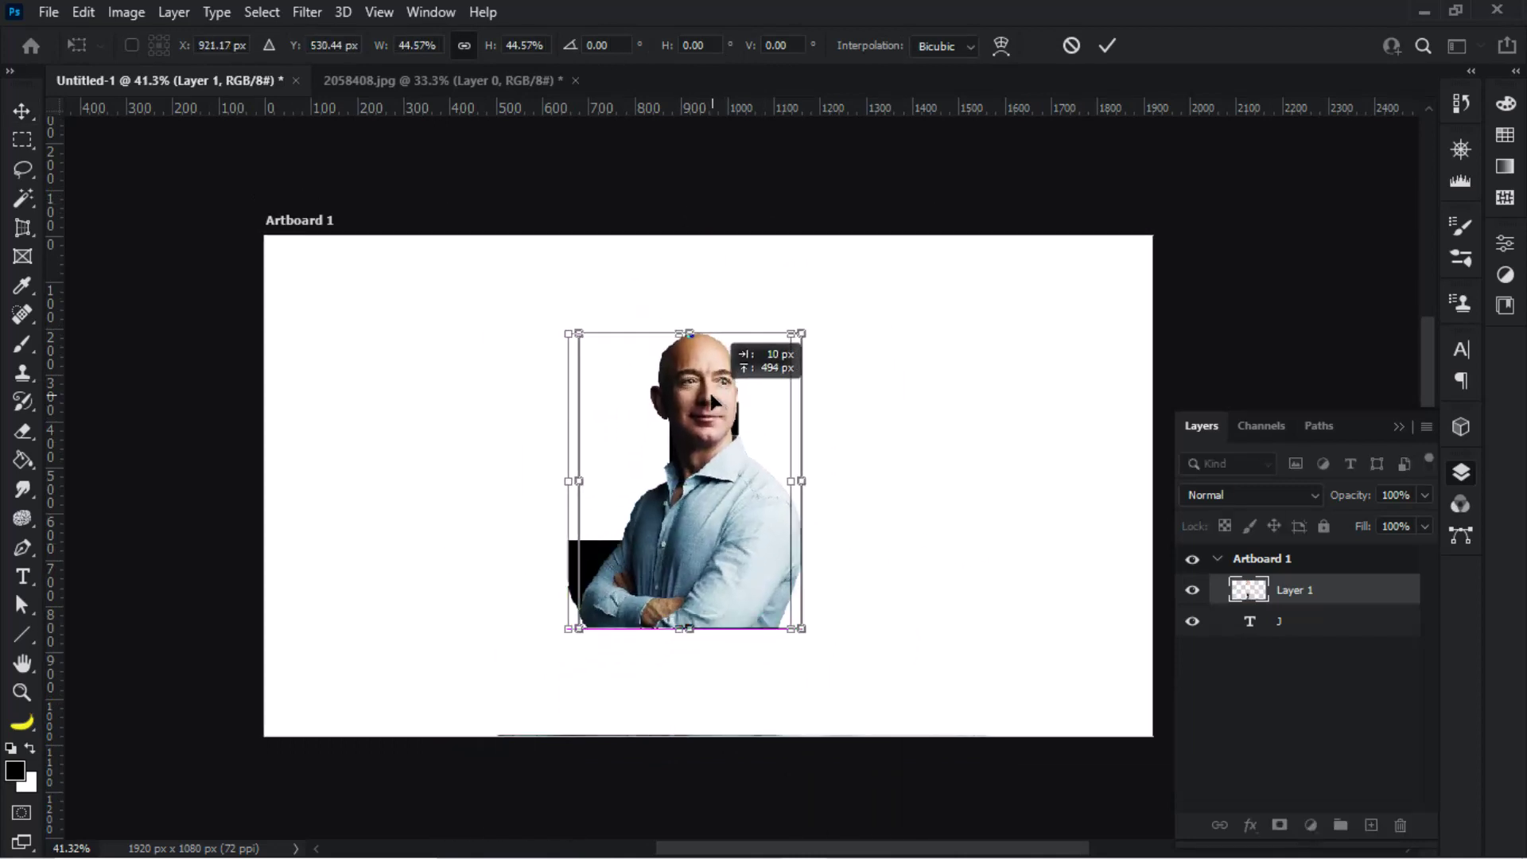
{"action": "mouse_move", "coordinate": [678, 333]}
{"action": "left_mouse_down"}
{"action": "mouse_move", "coordinate": [684, 280]}
{"action": "mouse_move", "coordinate": [703, 305]}
{"action": "left_mouse_up"}
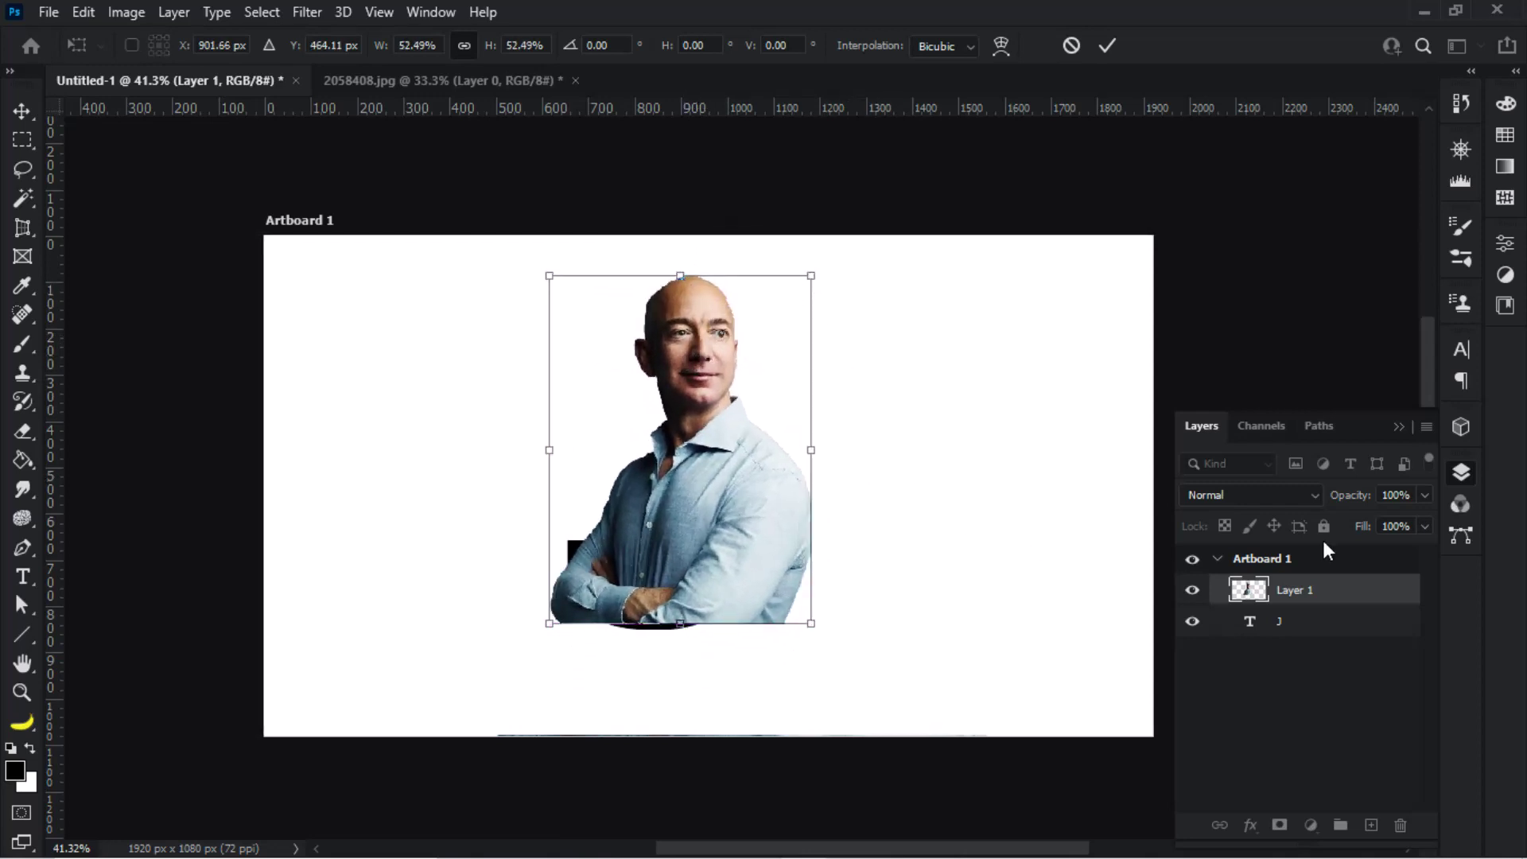
Step: Lower the portrait's opacity to 76% and fine-tune its position over the J
{"action": "left_click_drag", "start_coordinate": [1344, 495], "coordinate": [1331, 503]}
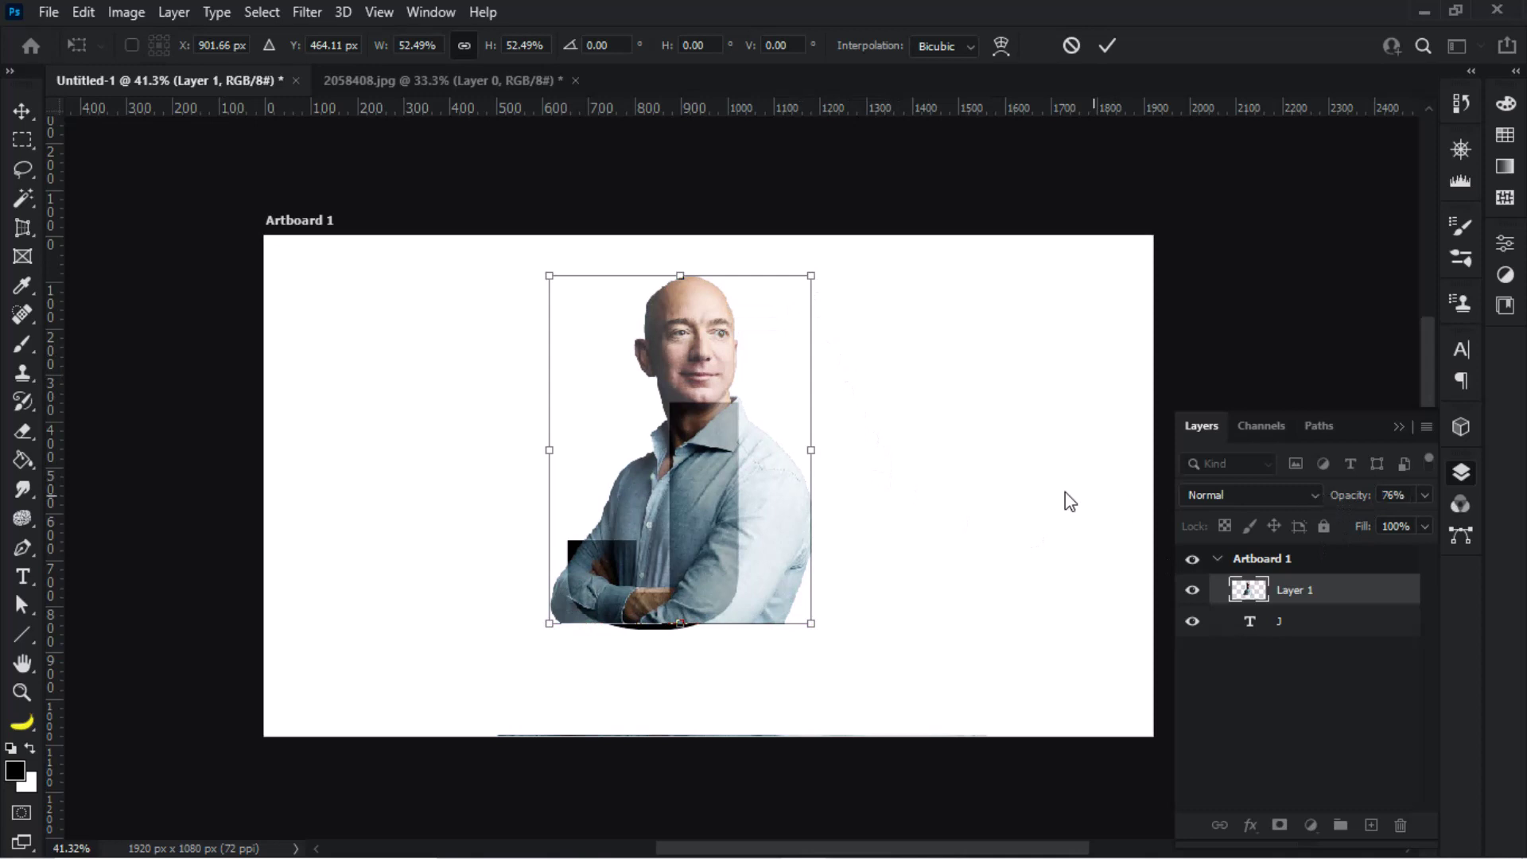
{"action": "left_click_drag", "start_coordinate": [549, 450], "coordinate": [540, 454]}
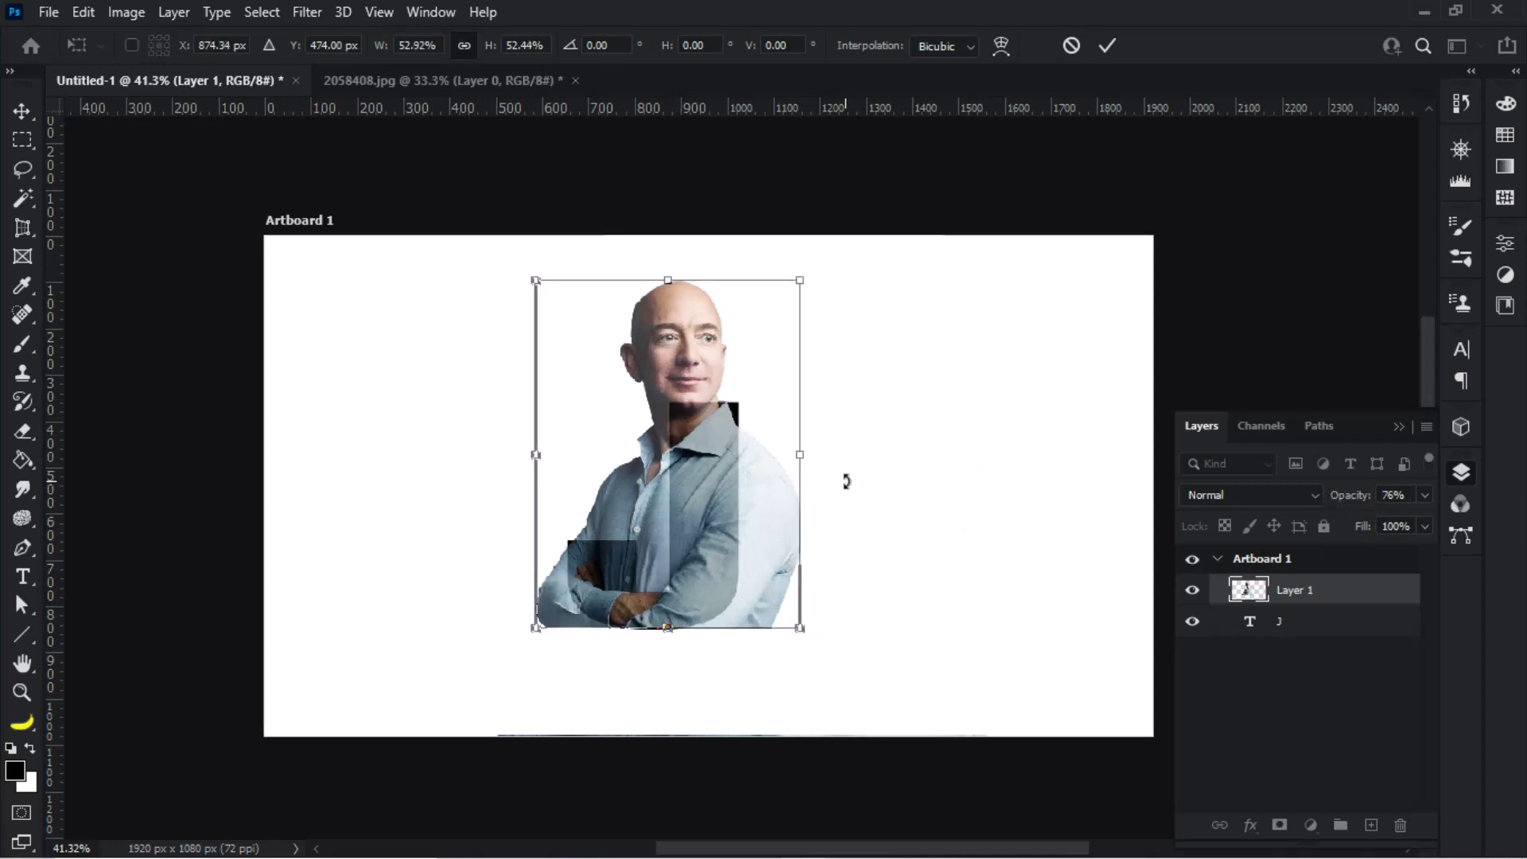
{"action": "key", "text": "Right"}
{"action": "key", "text": "Right"}
{"action": "key", "text": "Right"}
{"action": "key", "text": "Right"}
{"action": "key", "text": "Right"}
{"action": "key", "text": "Right"}
{"action": "key", "text": "Right"}
{"action": "key", "text": "Right"}
{"action": "key", "text": "Right"}
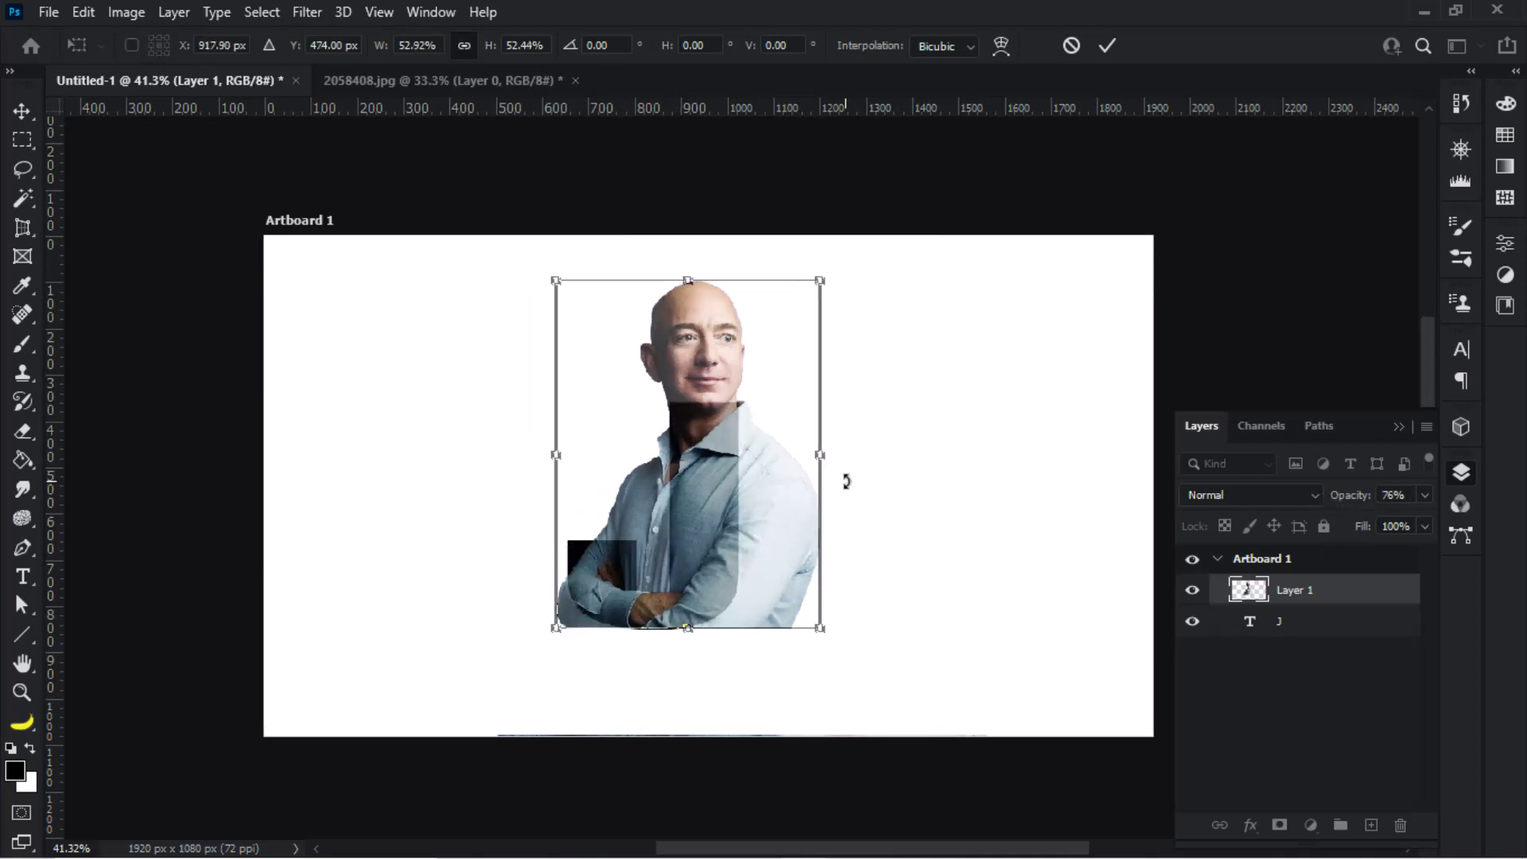
{"action": "key", "text": "Right"}
{"action": "key", "text": "Right"}
{"action": "key", "text": "Right"}
{"action": "key", "text": "Left"}
{"action": "key", "text": "Left"}
{"action": "key", "text": "Right"}
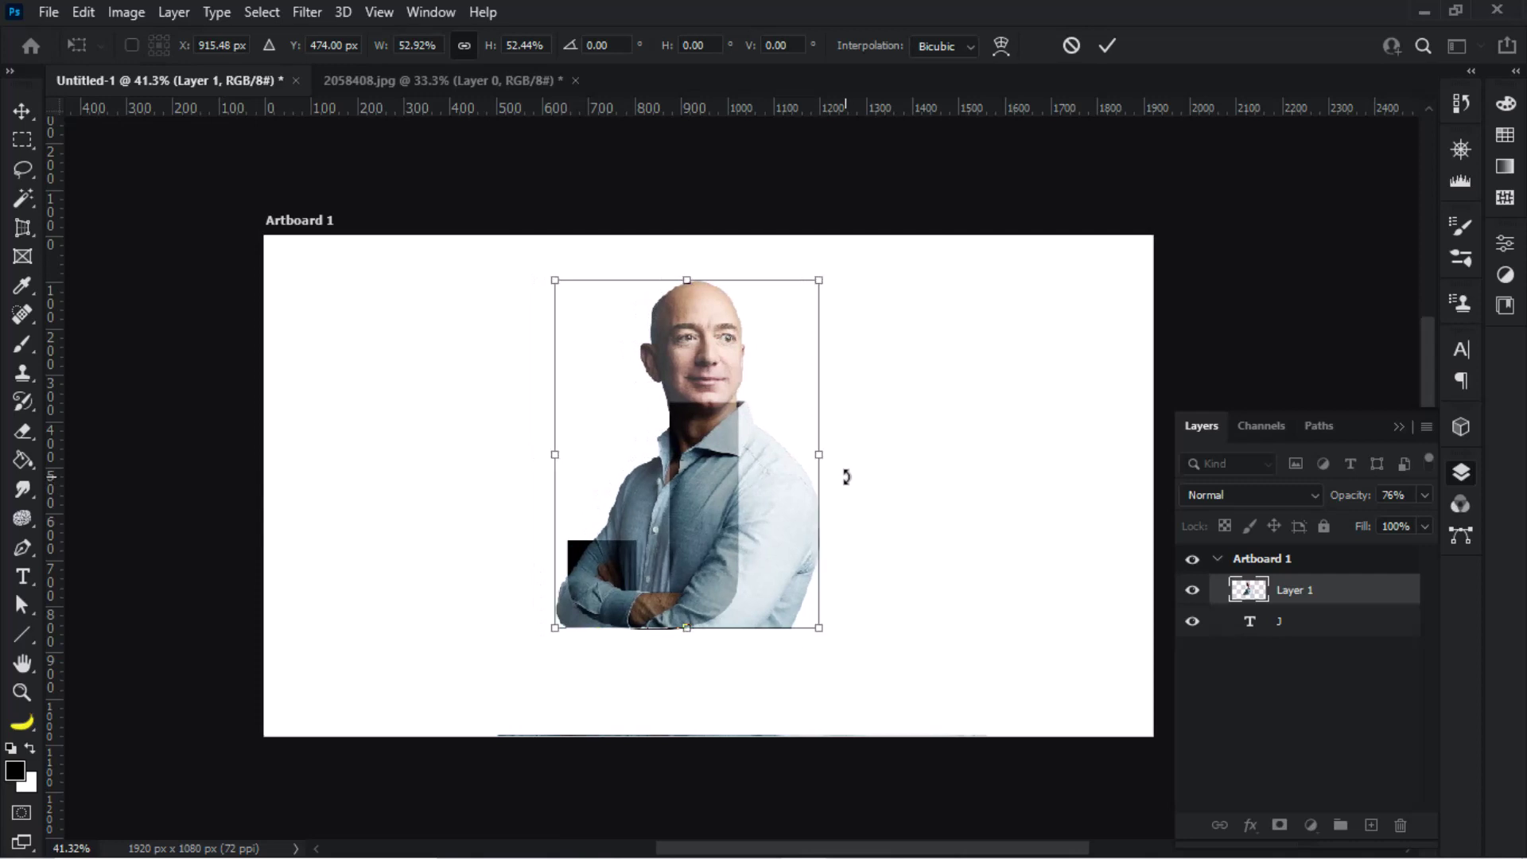
{"action": "key", "text": "Return"}
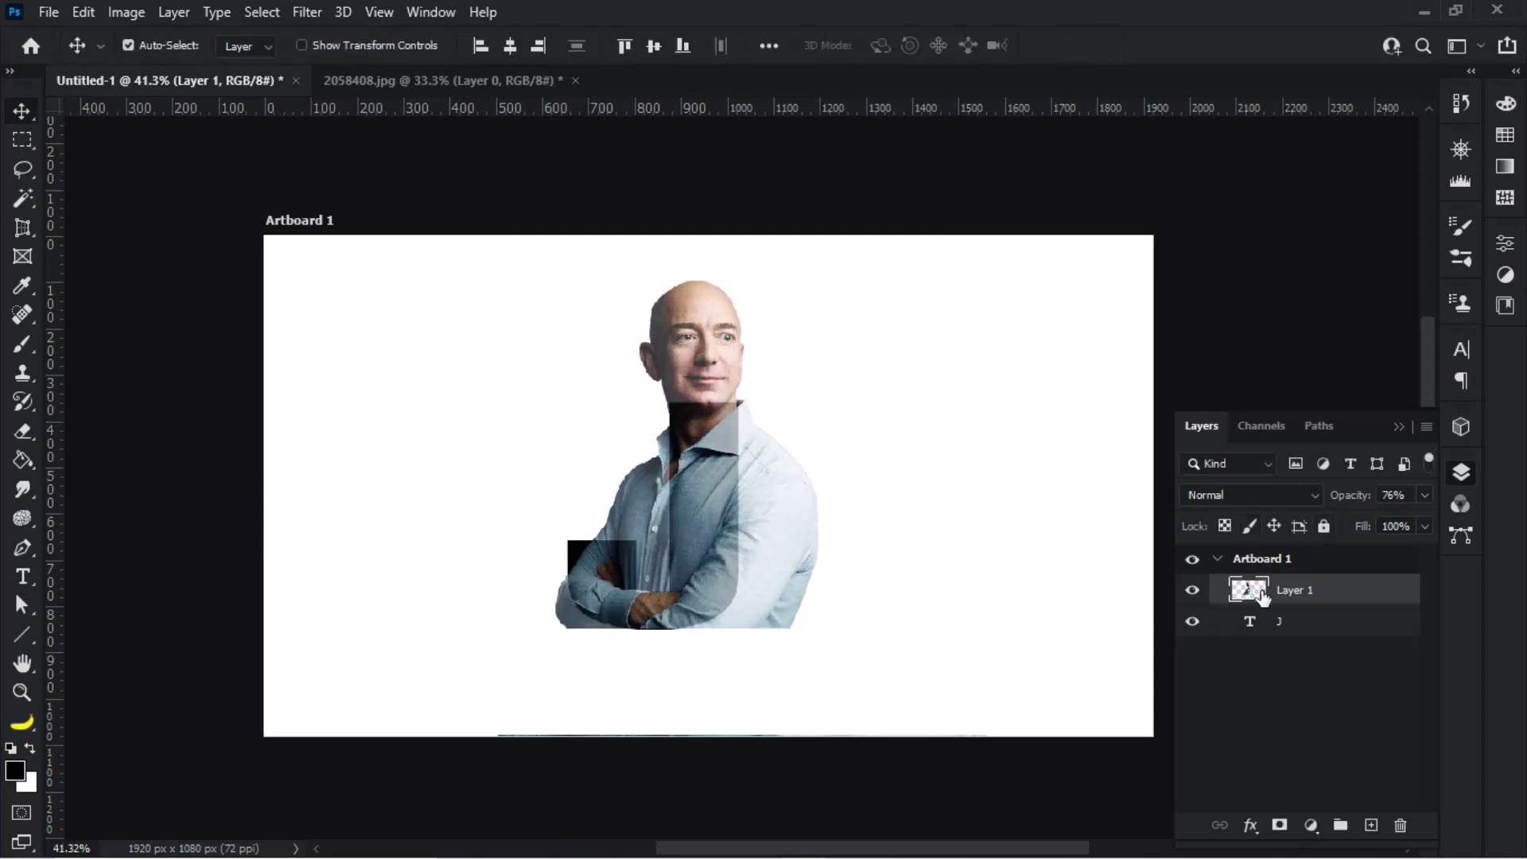
Step: Restore the portrait to 100% opacity and mask it to the J letter shape
{"action": "left_click_drag", "start_coordinate": [1350, 503], "coordinate": [1413, 501]}
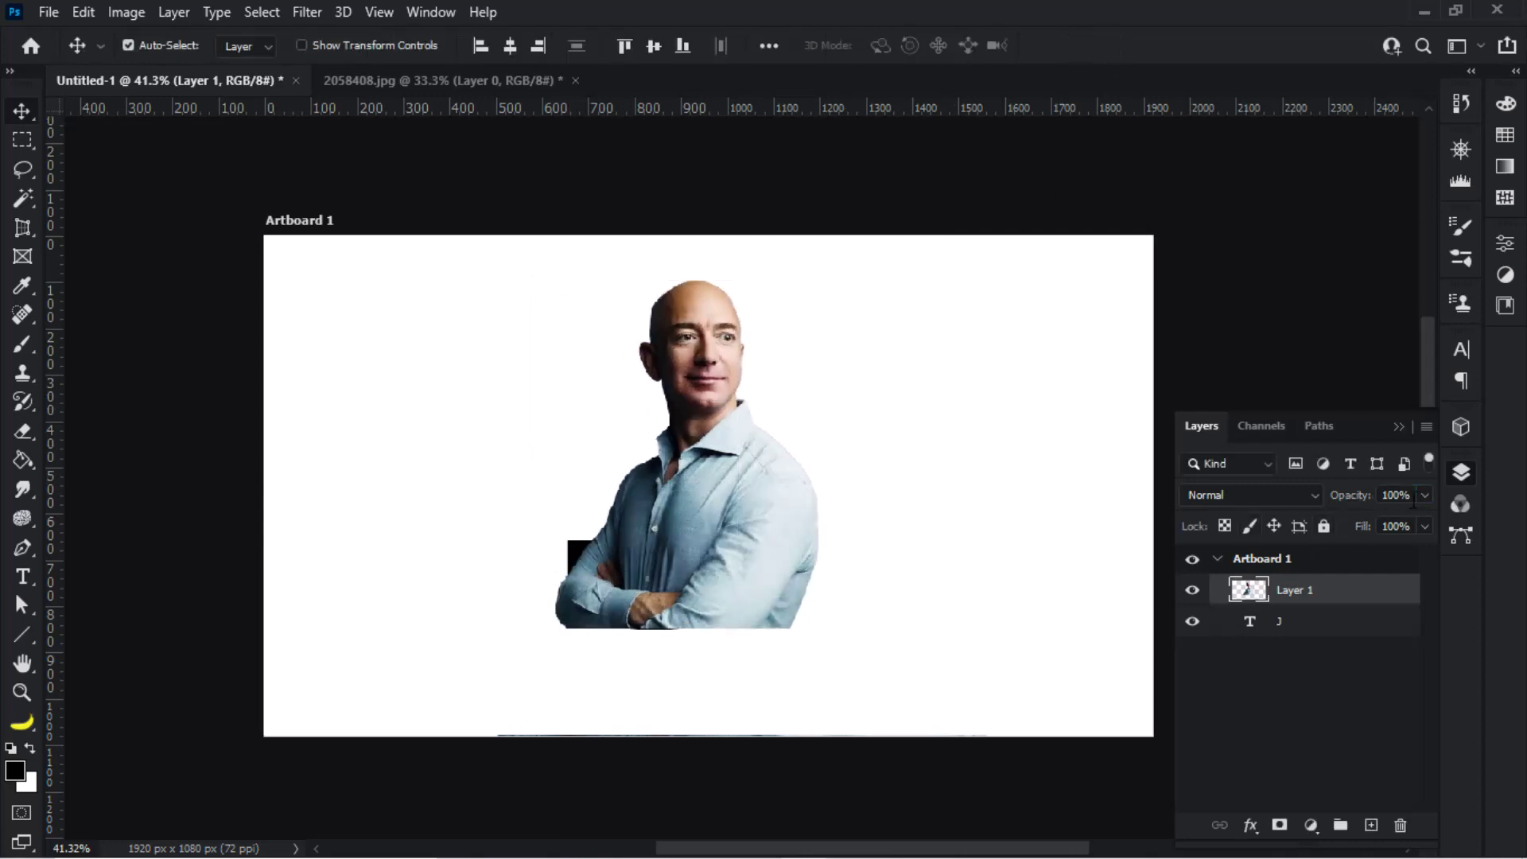
{"action": "left_click", "coordinate": [1250, 625]}
{"action": "left_click", "coordinate": [1250, 624], "text": "ctrl"}
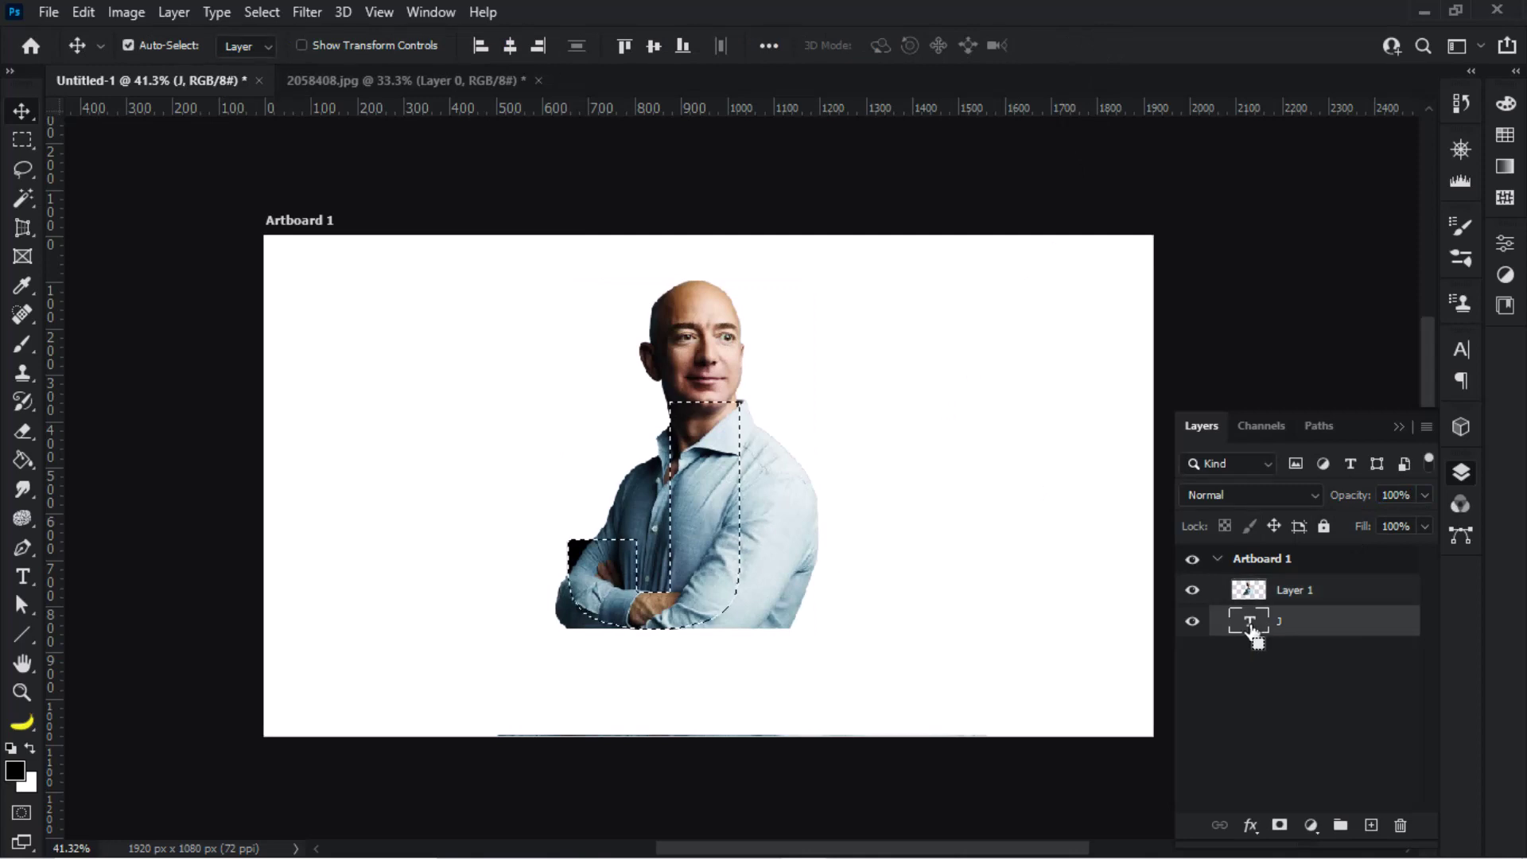
{"action": "left_click", "coordinate": [1289, 590]}
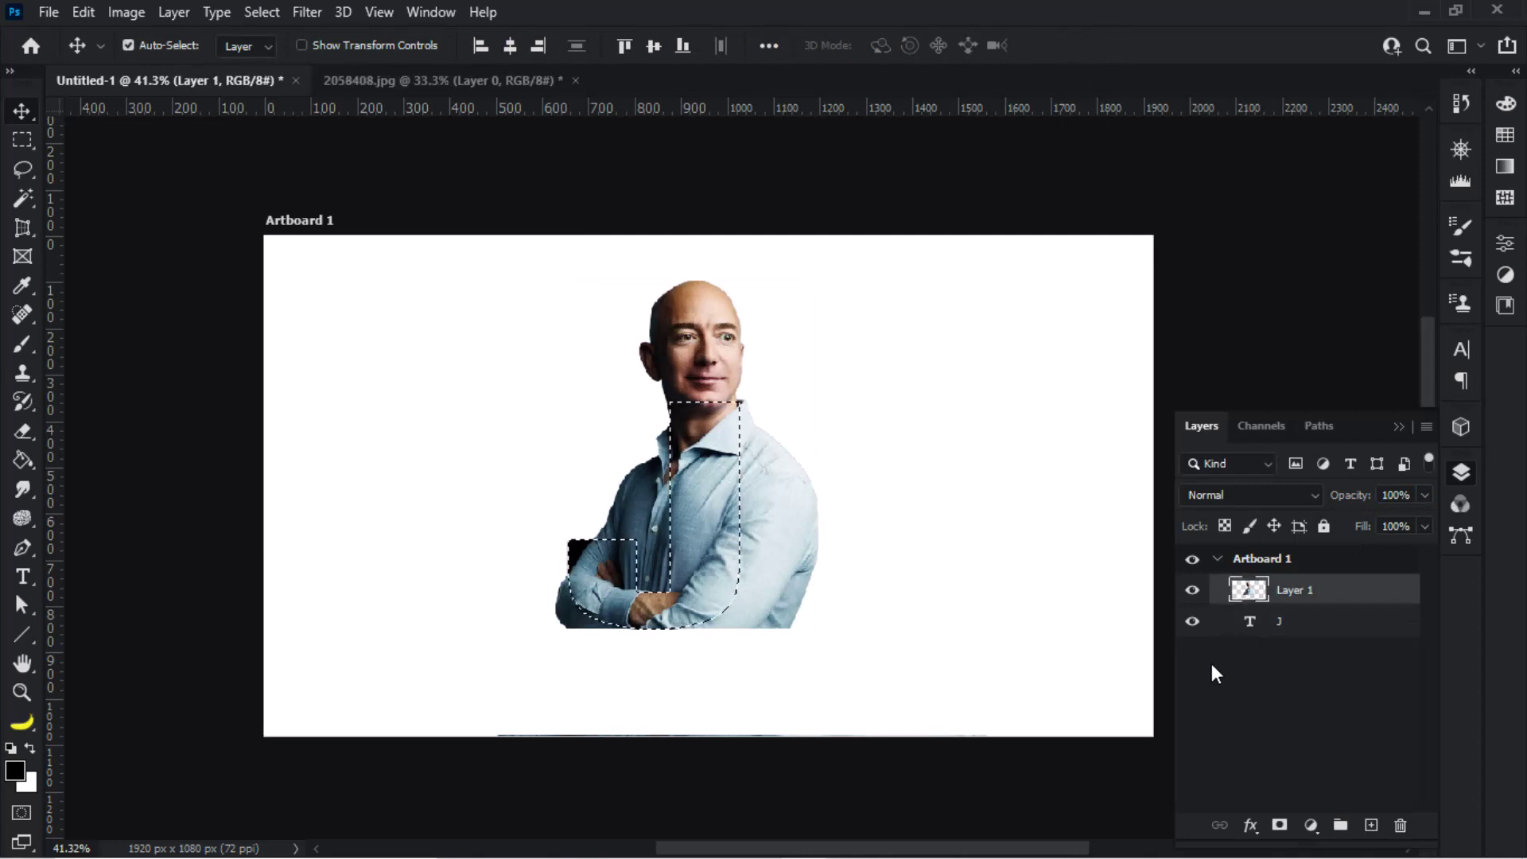
{"action": "left_click", "coordinate": [1279, 825]}
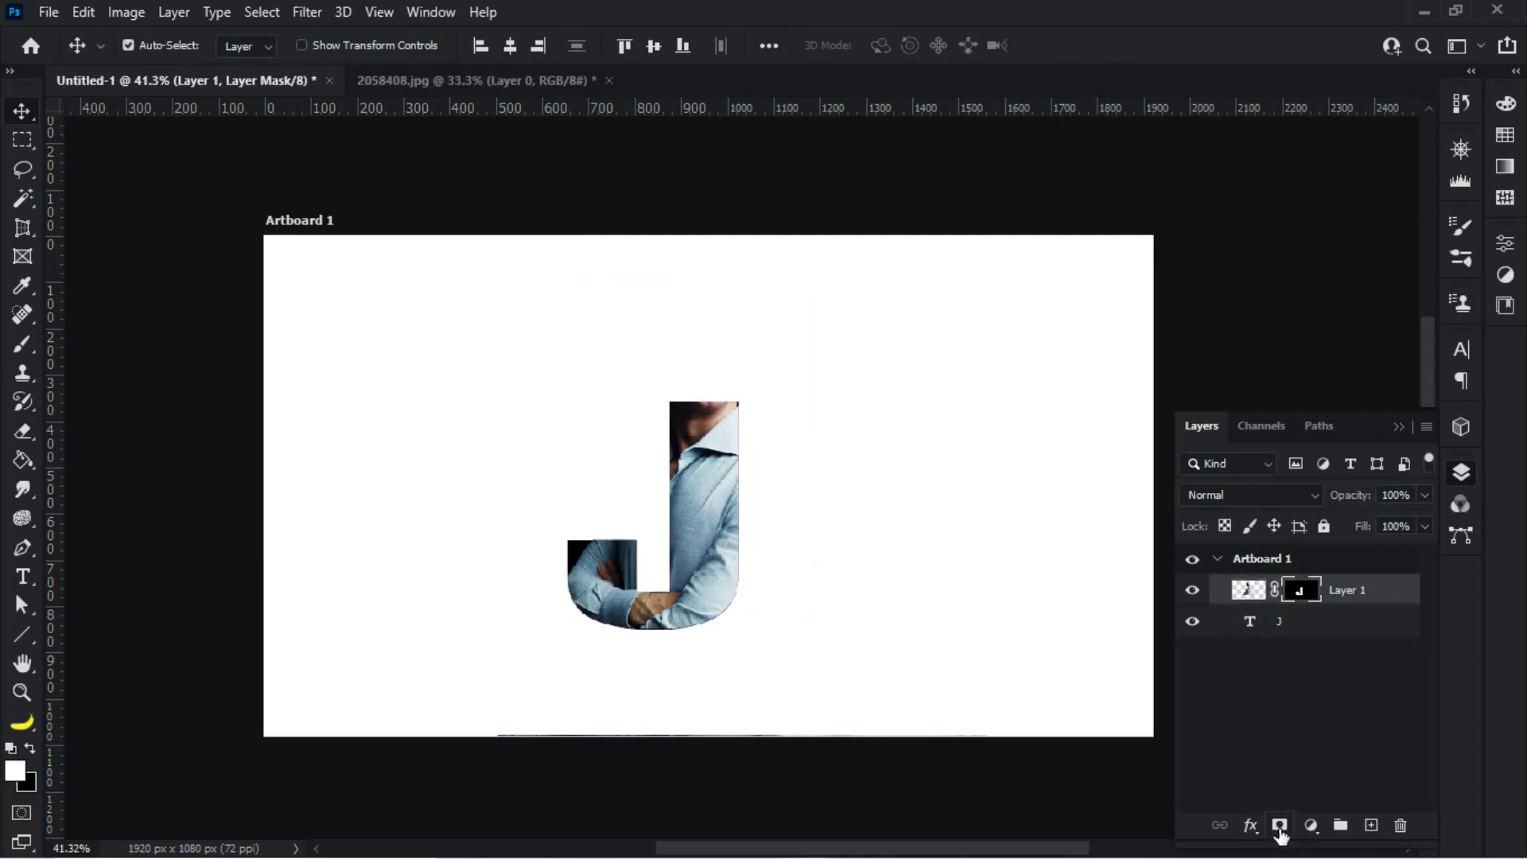
Step: Paint the man's head back in above the J with a white brush
{"action": "left_click", "coordinate": [21, 347]}
{"action": "left_click", "coordinate": [15, 771]}
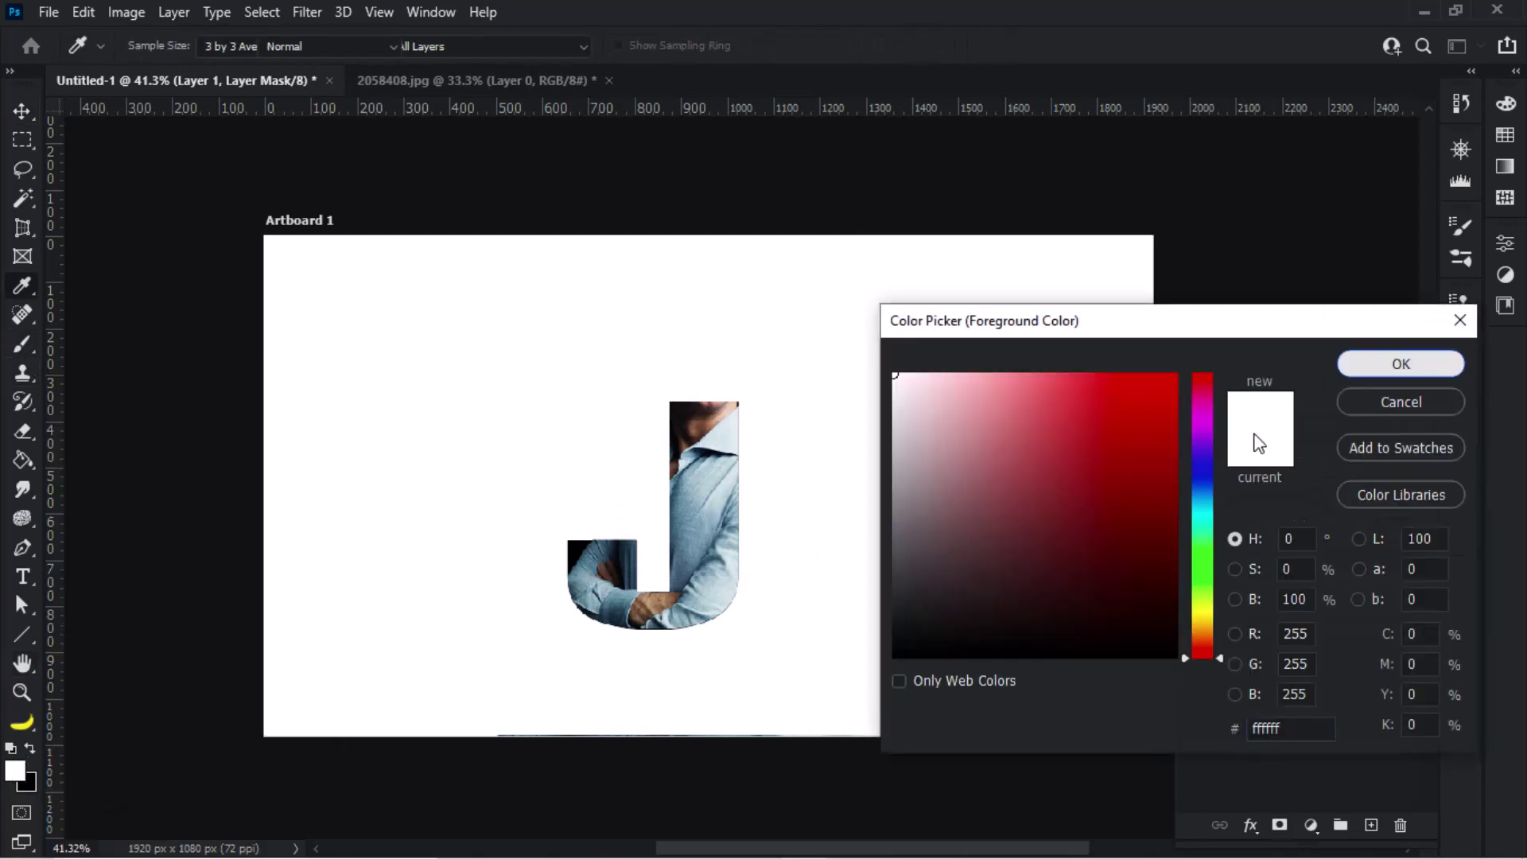
{"action": "key", "text": "Return"}
{"action": "mouse_move", "coordinate": [675, 382]}
{"action": "left_mouse_down"}
{"action": "mouse_move", "coordinate": [714, 383]}
{"action": "mouse_move", "coordinate": [732, 330]}
{"action": "left_mouse_up"}
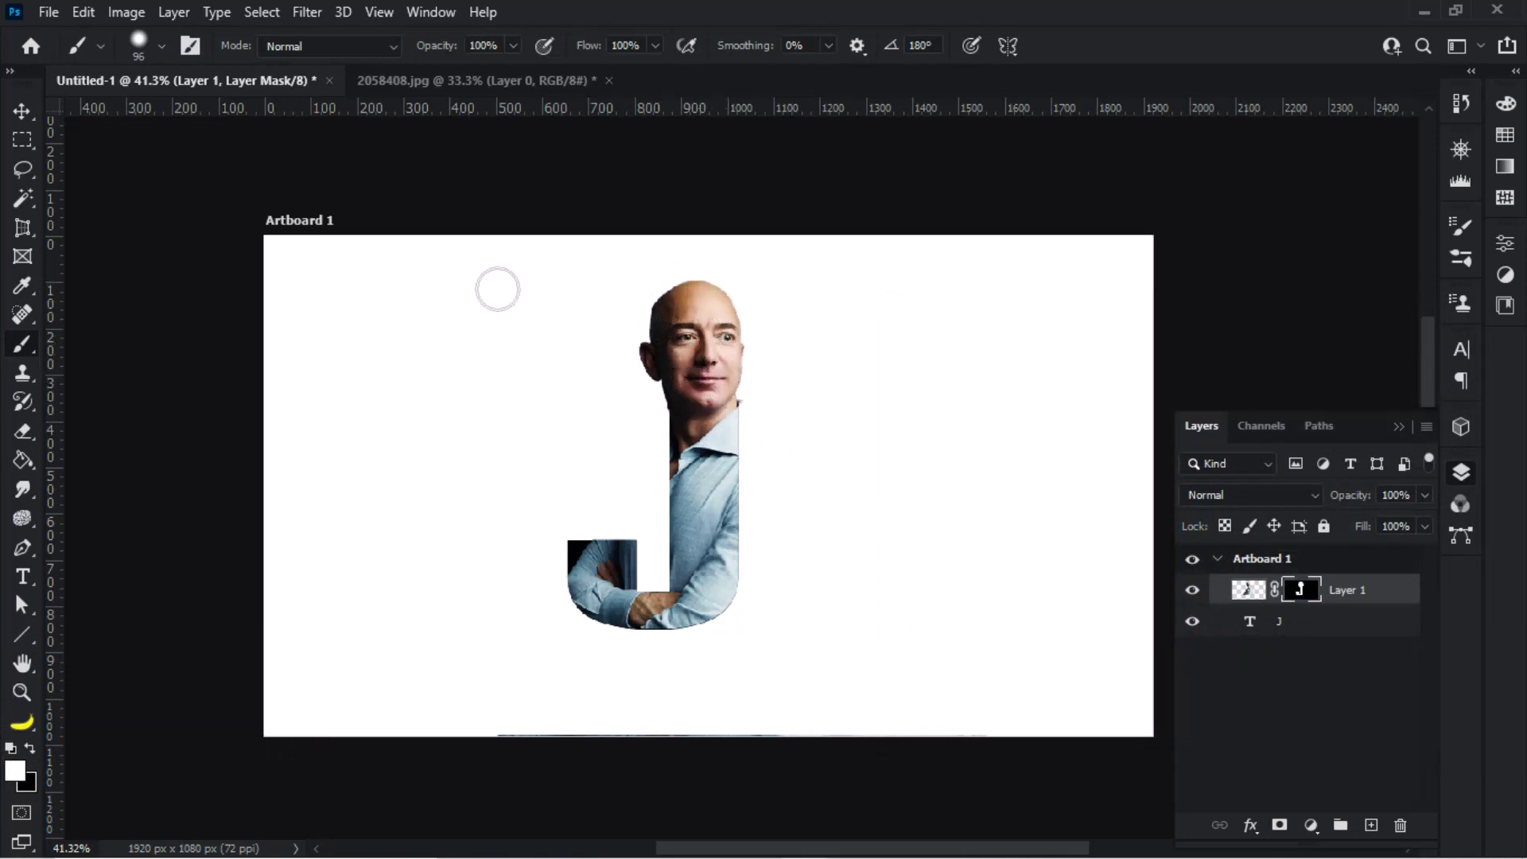
{"action": "left_click", "coordinate": [23, 111]}
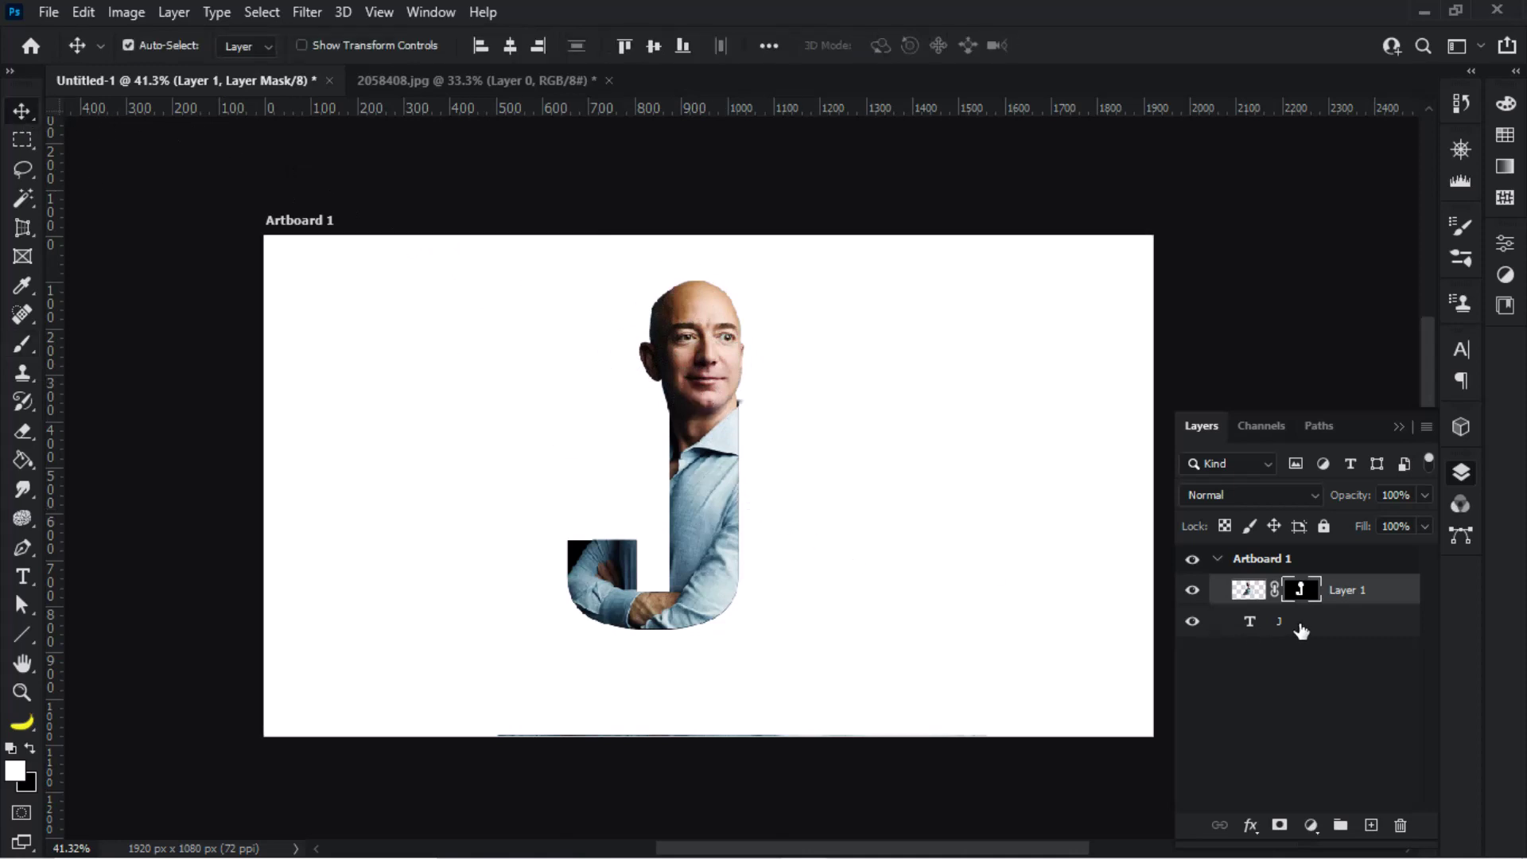
{"action": "left_click", "coordinate": [1301, 628], "text": "shift"}
Step: Group the portrait and J layers and nudge the group slightly right and down
{"action": "left_click", "coordinate": [1339, 831]}
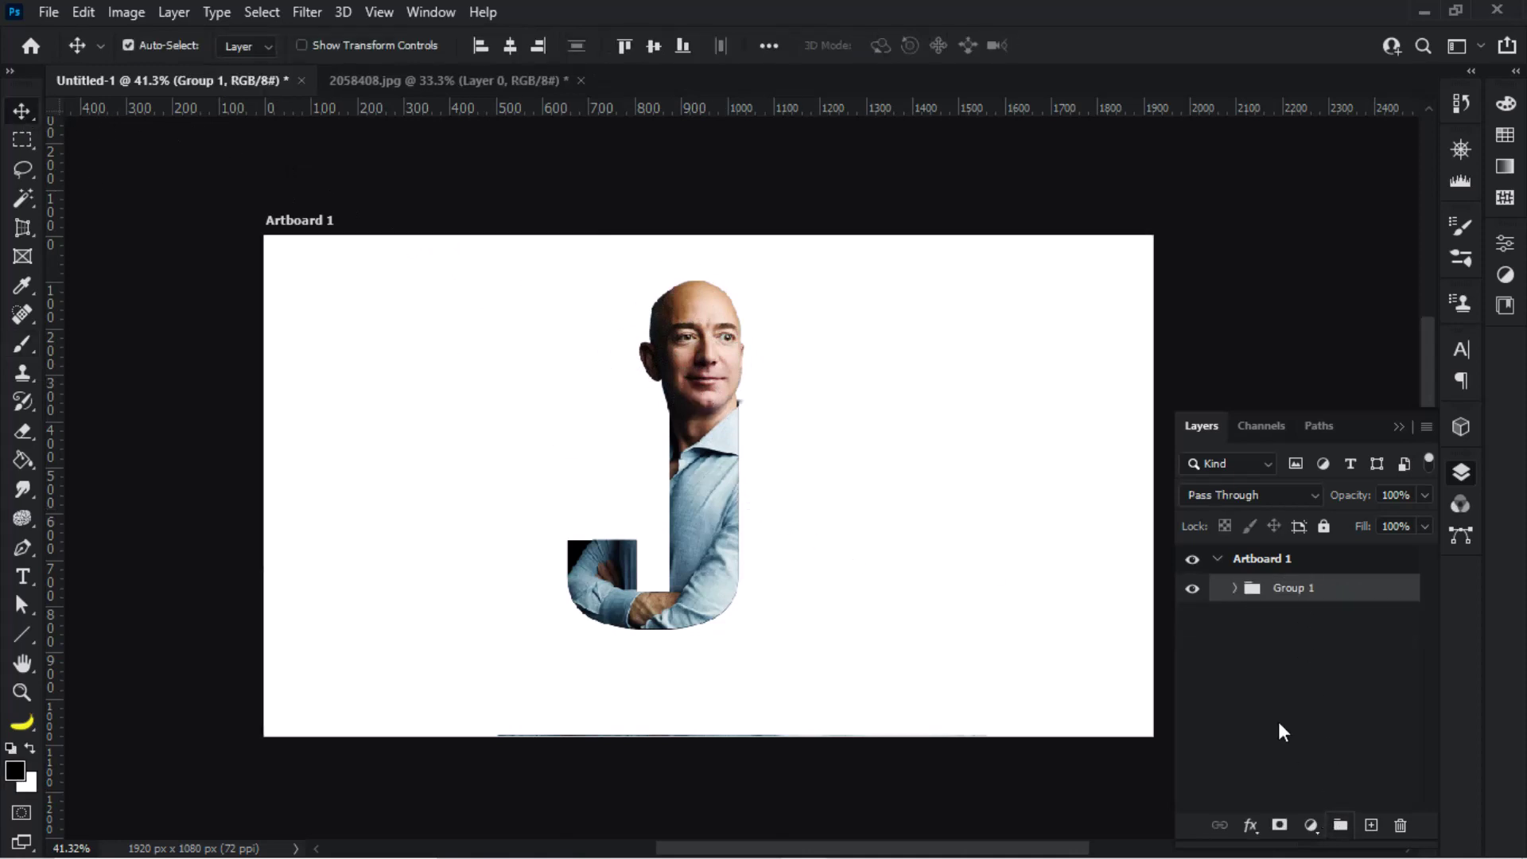
{"action": "left_click", "coordinate": [1235, 587]}
{"action": "left_click_drag", "start_coordinate": [706, 484], "coordinate": [749, 510]}
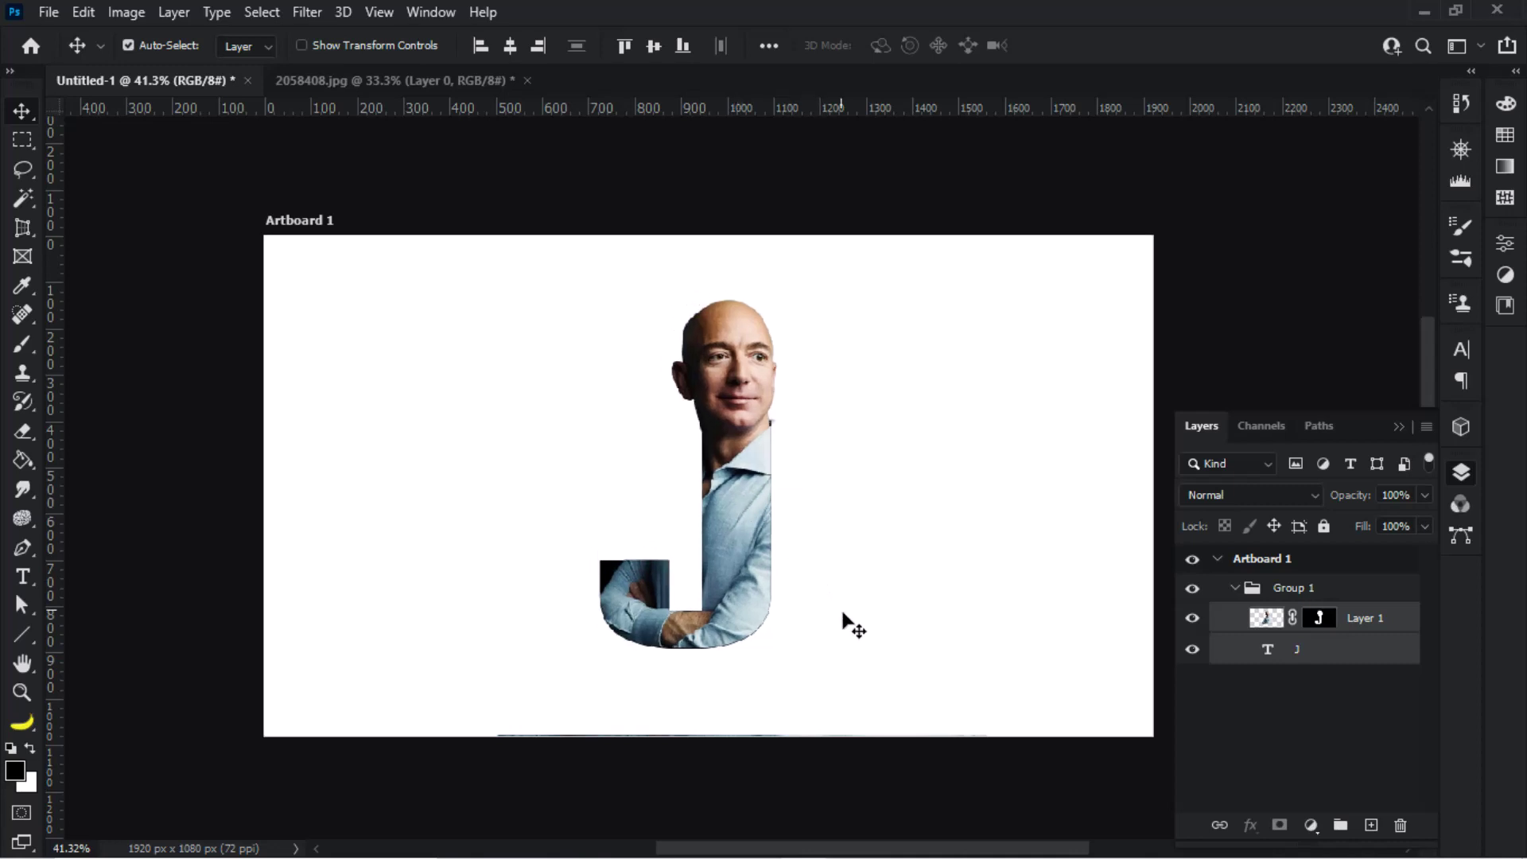
Step: Add a TealOrangePlusContrast.3DL Color Lookup clipped to the portrait
{"action": "left_click", "coordinate": [1312, 827]}
{"action": "left_click", "coordinate": [1330, 708]}
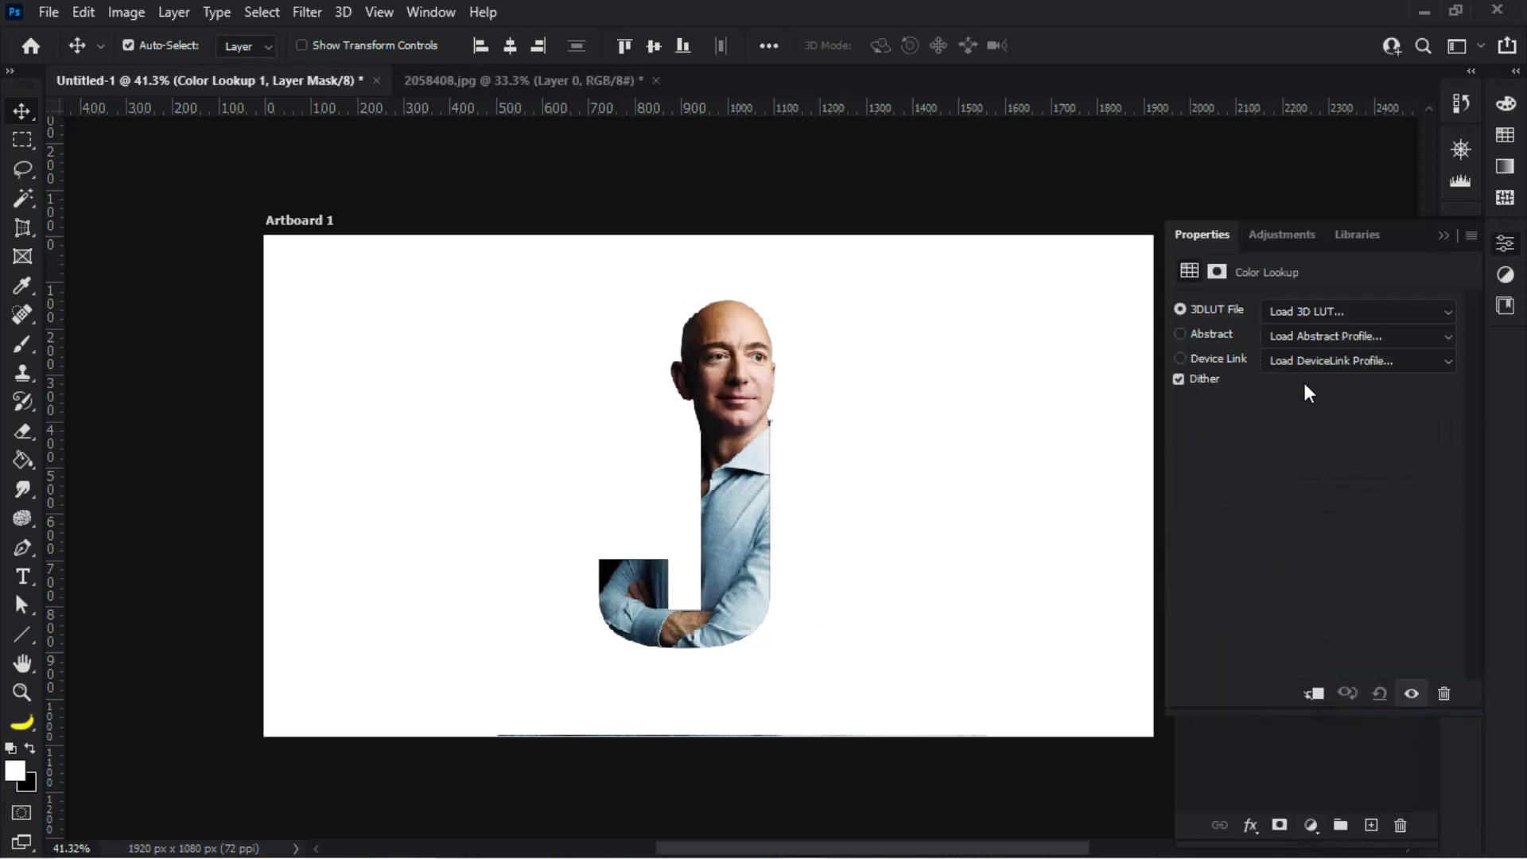
{"action": "left_click", "coordinate": [1344, 311]}
{"action": "left_click", "coordinate": [1265, 606]}
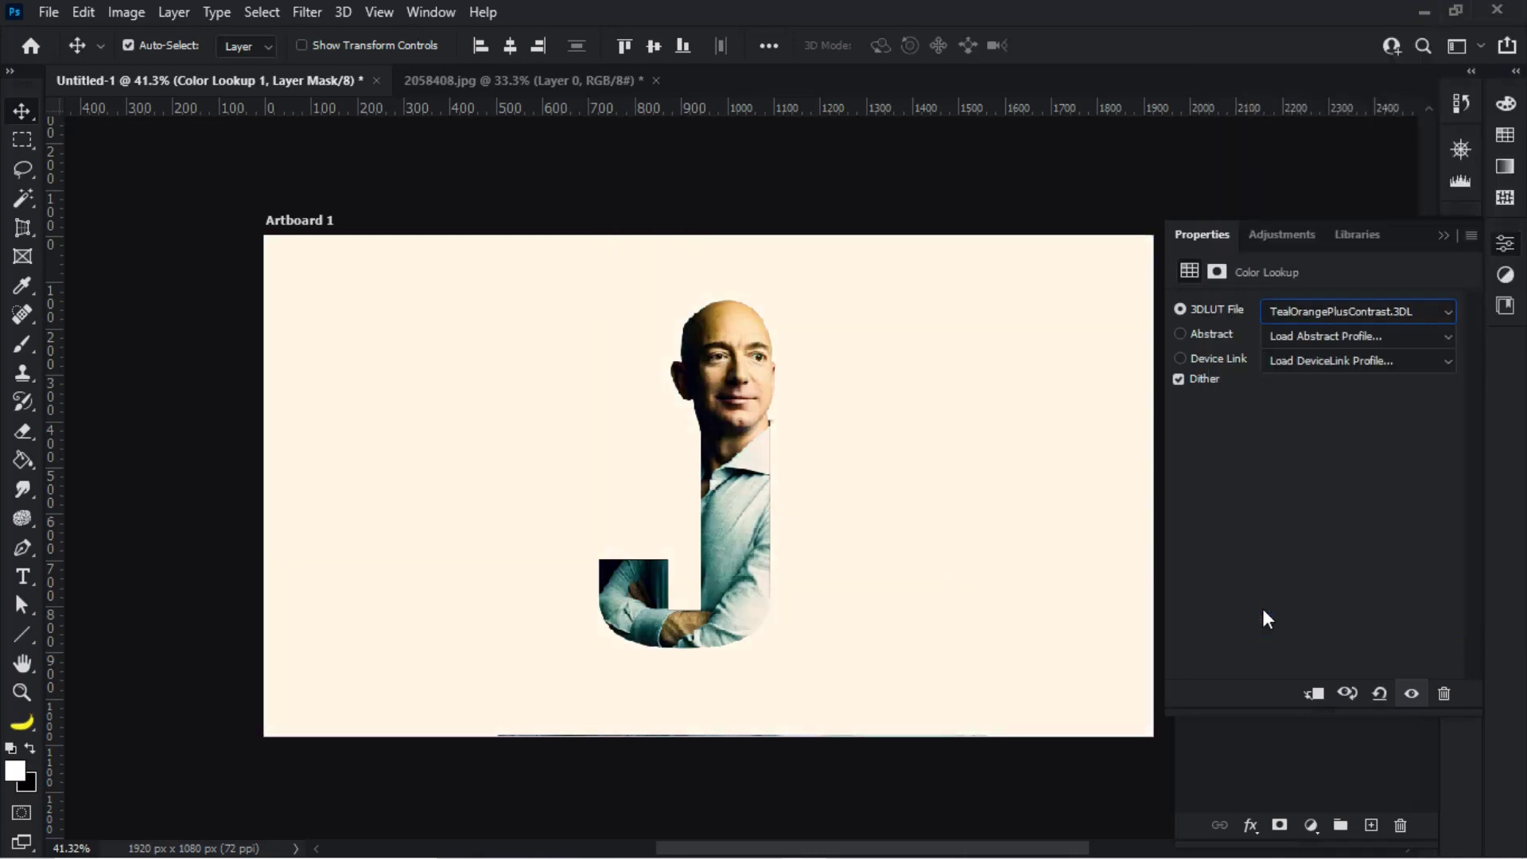
{"action": "left_click", "coordinate": [1314, 694]}
{"action": "left_click", "coordinate": [1424, 277]}
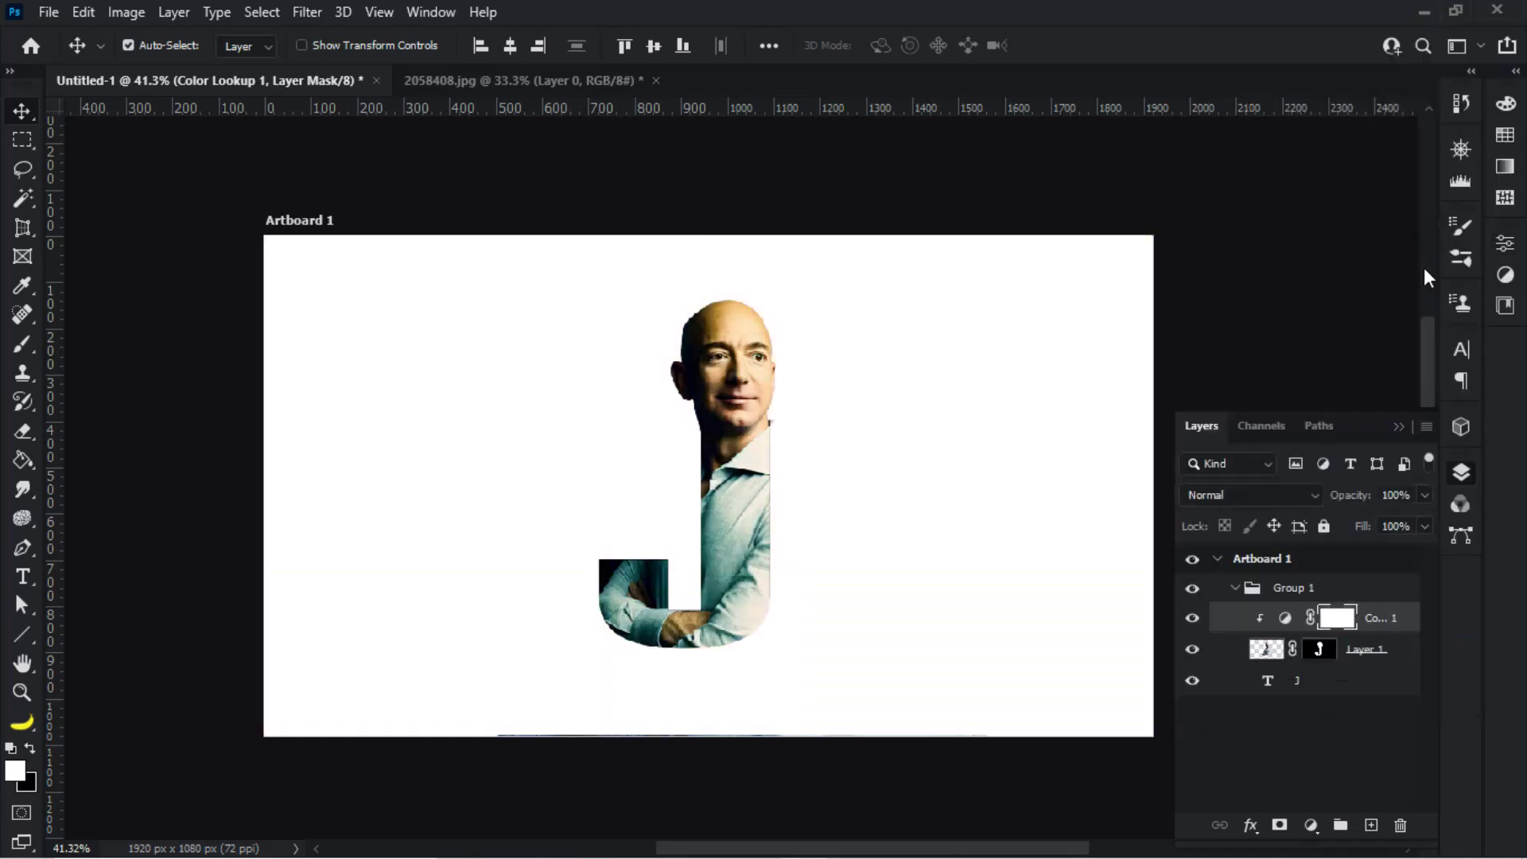
Step: Add a clipped Levels adjustment with the black input moved right to deepen shadows
{"action": "left_click", "coordinate": [1310, 827]}
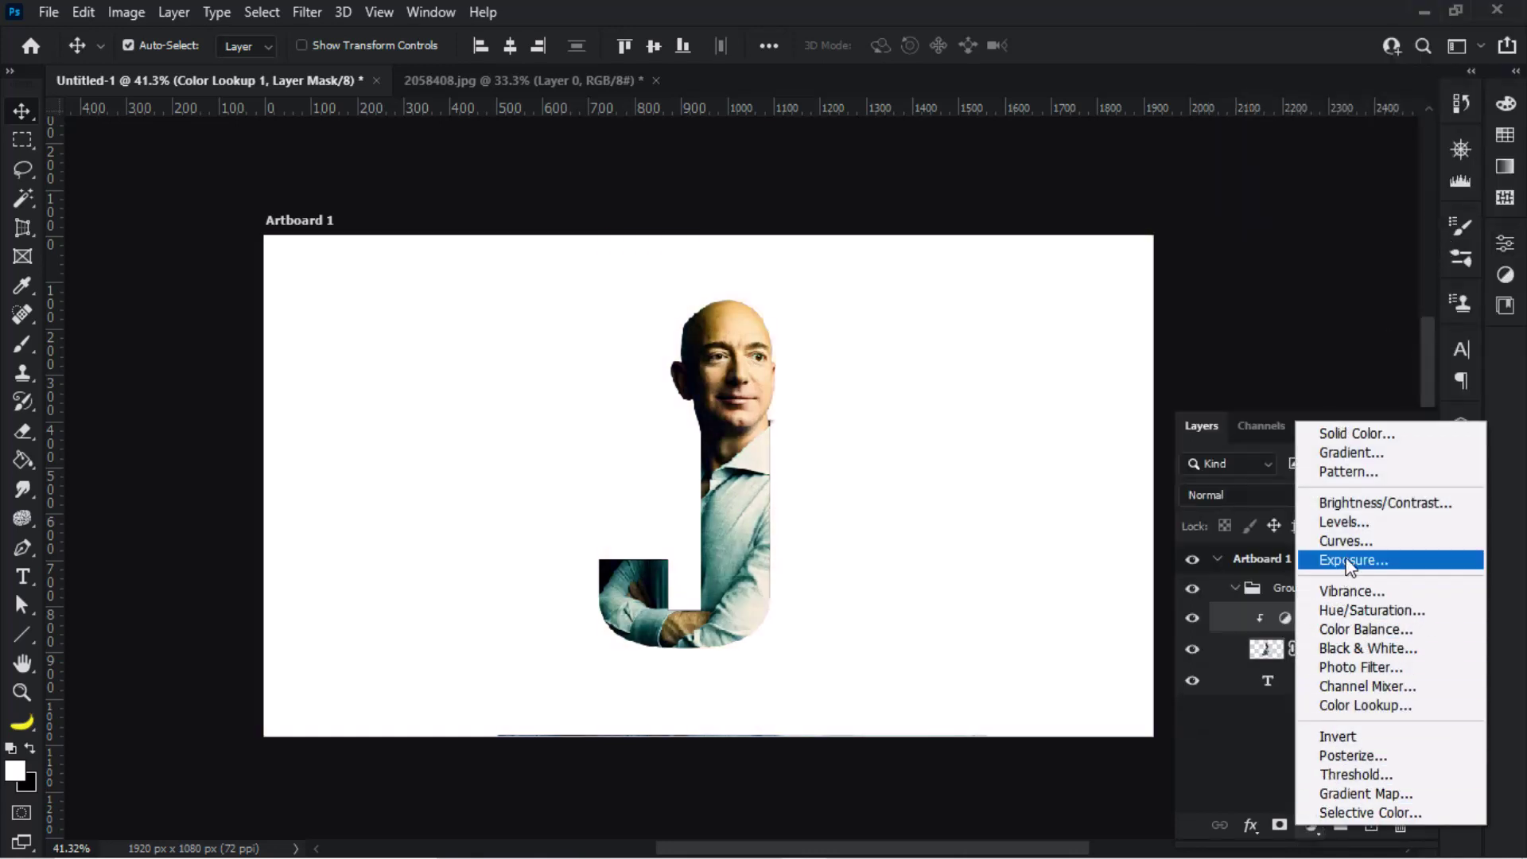
{"action": "left_click", "coordinate": [1344, 522]}
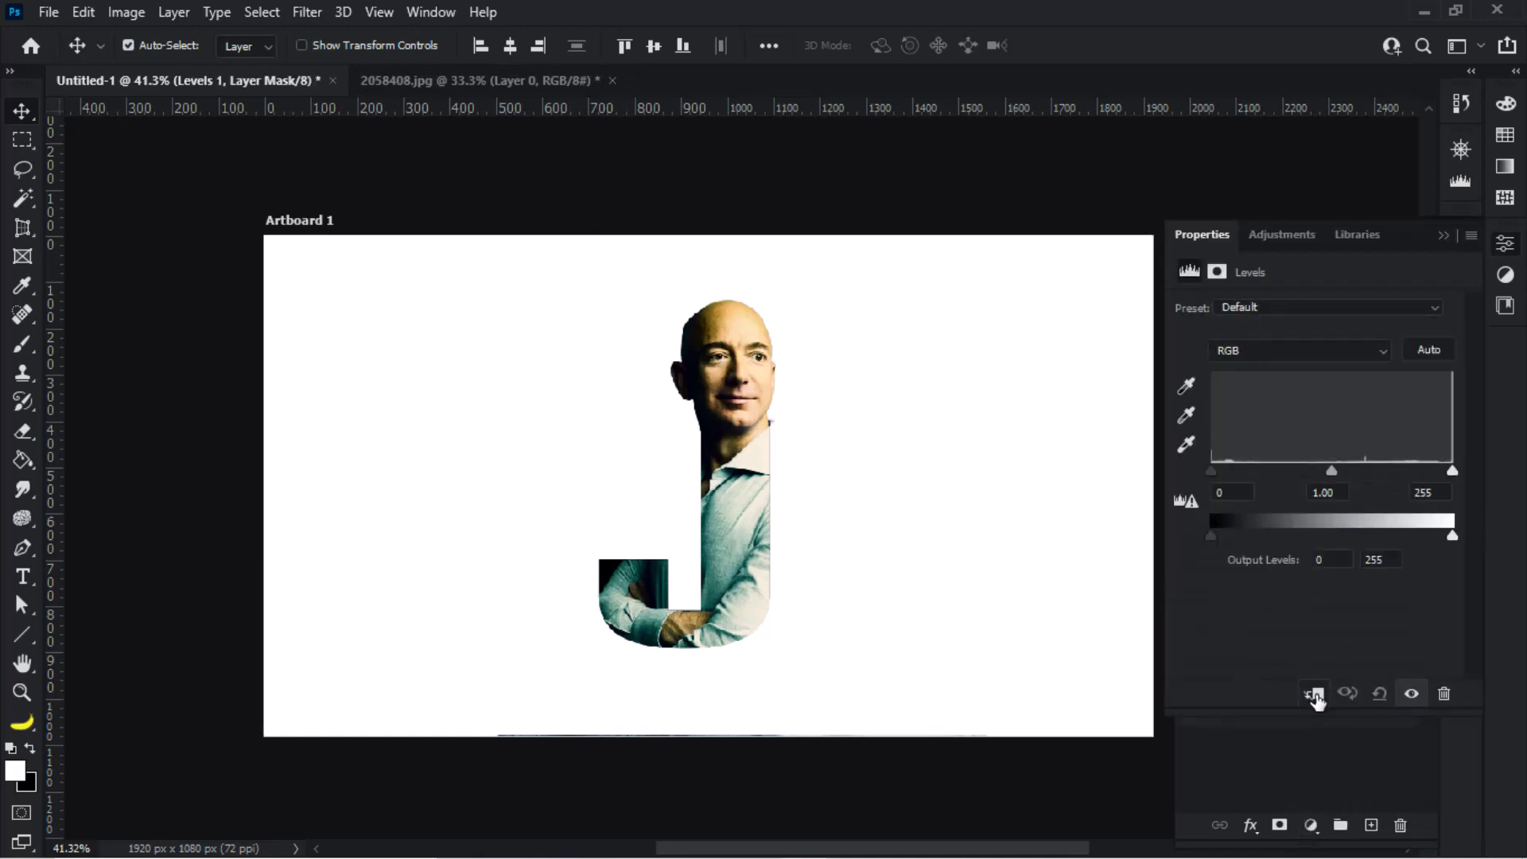
{"action": "left_click_drag", "start_coordinate": [1210, 470], "coordinate": [1238, 472]}
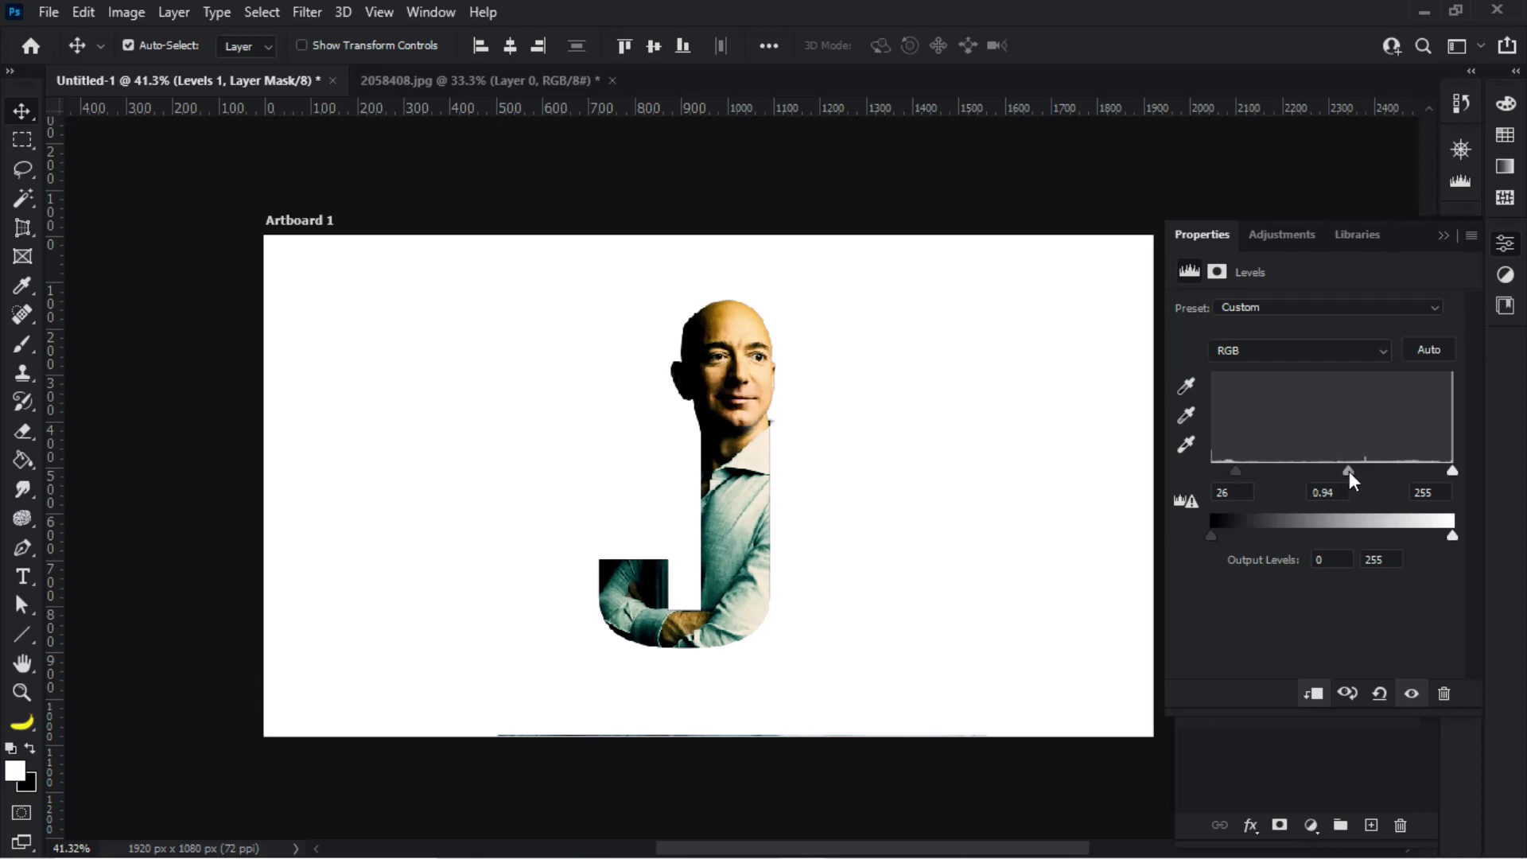
{"action": "left_click", "coordinate": [1443, 235]}
{"action": "key", "text": "F7"}
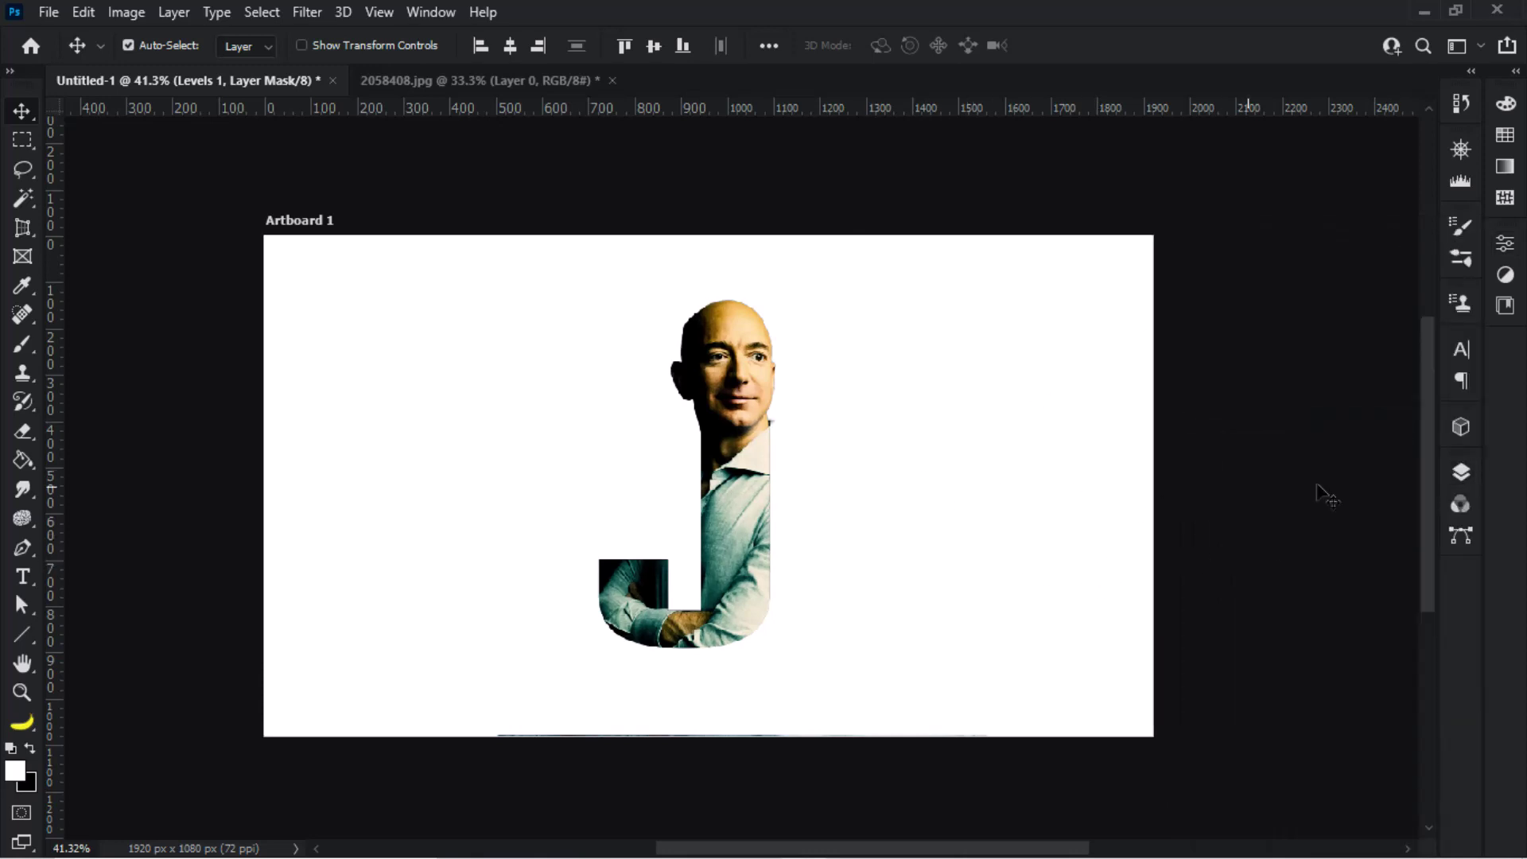
{"action": "key", "text": "F7"}
Step: Scale the photo-filled J layers down to about 85% from the top
{"action": "left_click", "coordinate": [1344, 715], "text": "shift"}
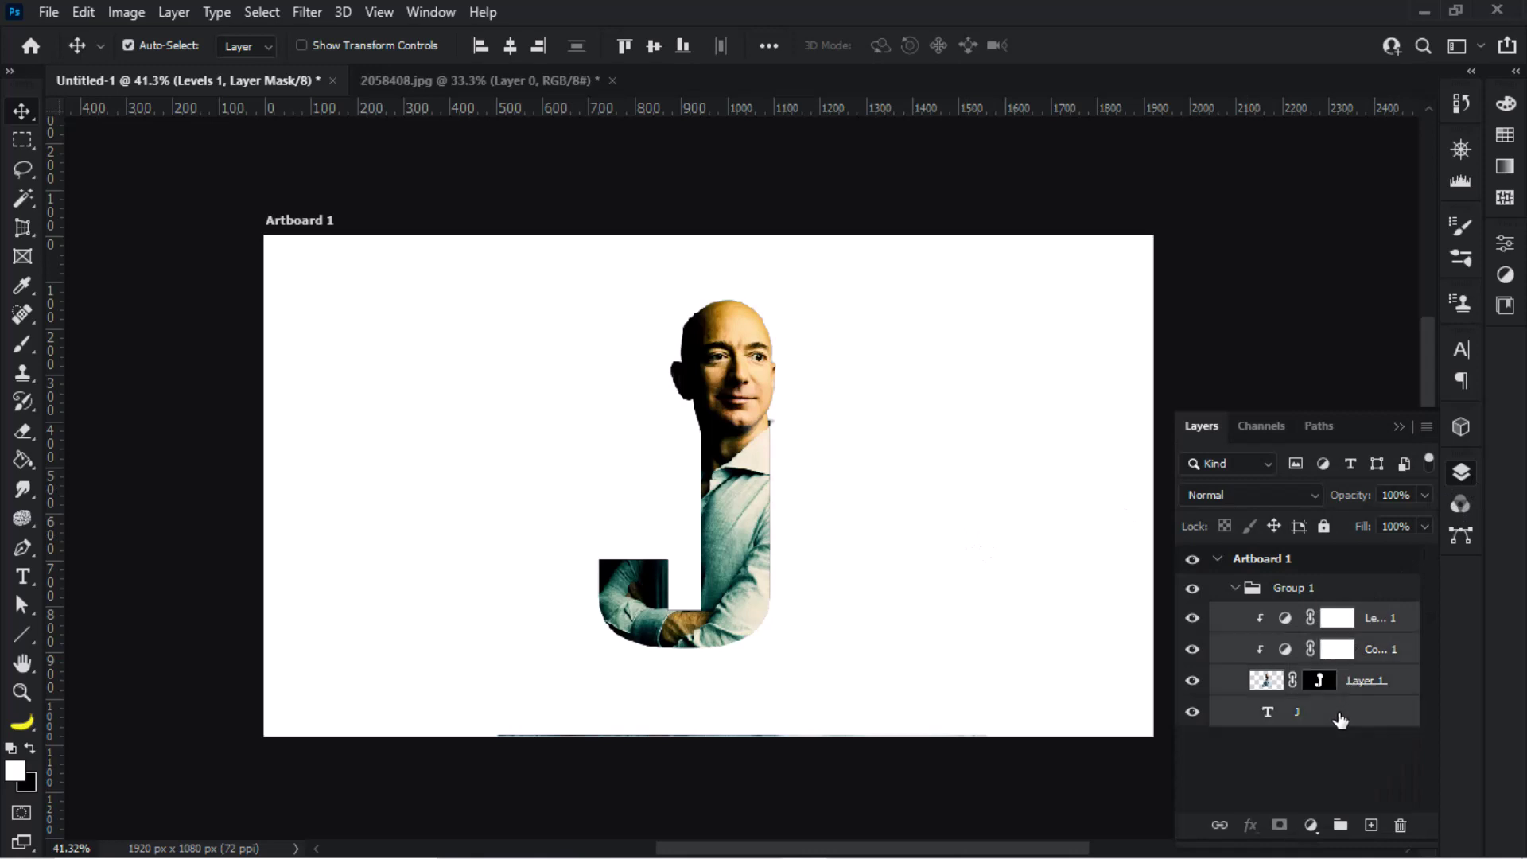
{"action": "key", "text": "ctrl+t"}
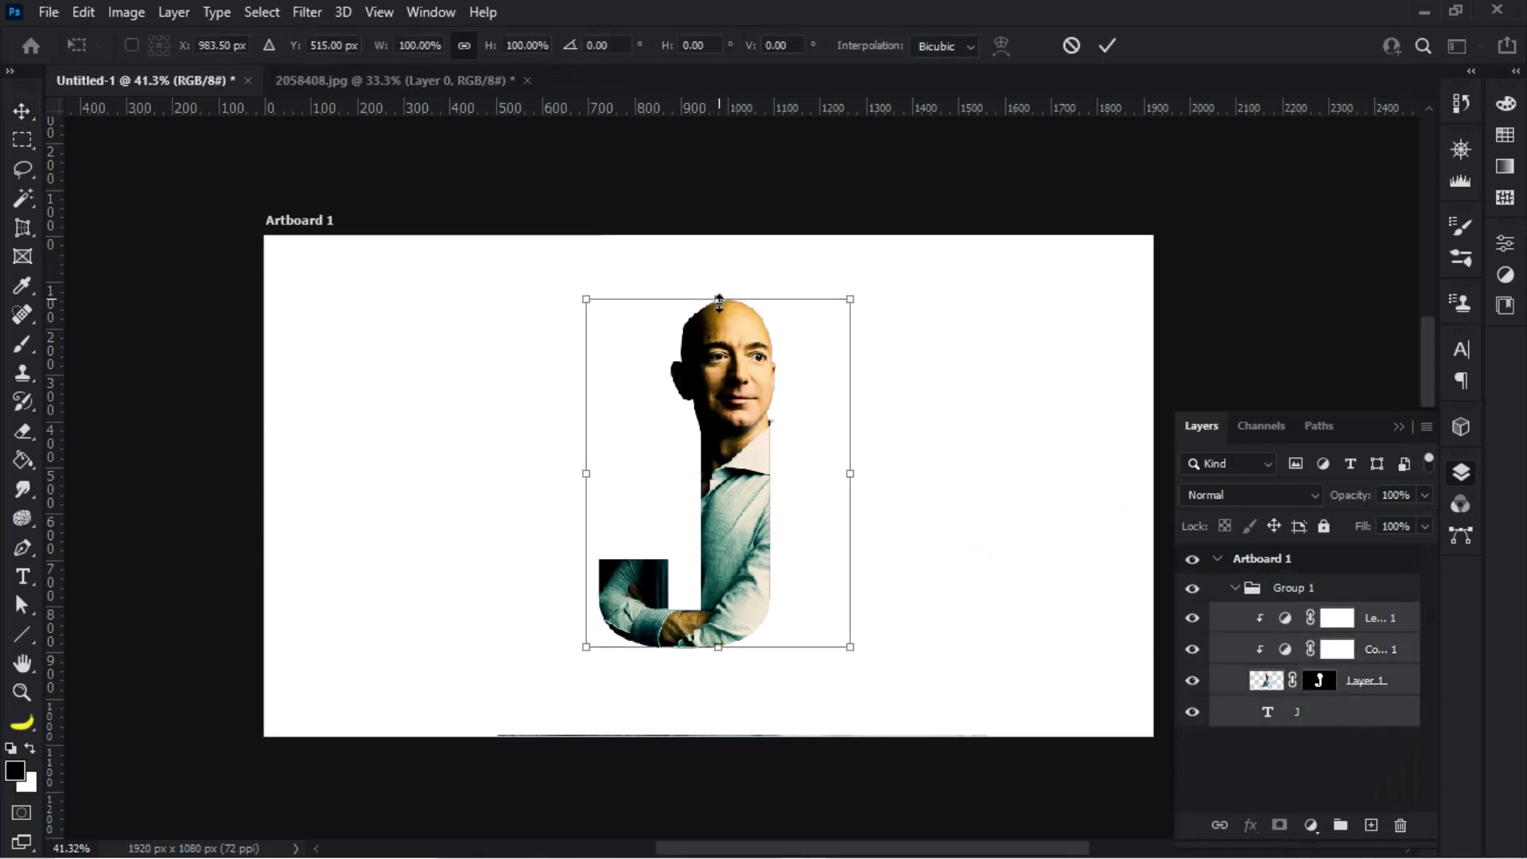
{"action": "left_click_drag", "start_coordinate": [718, 298], "coordinate": [719, 347]}
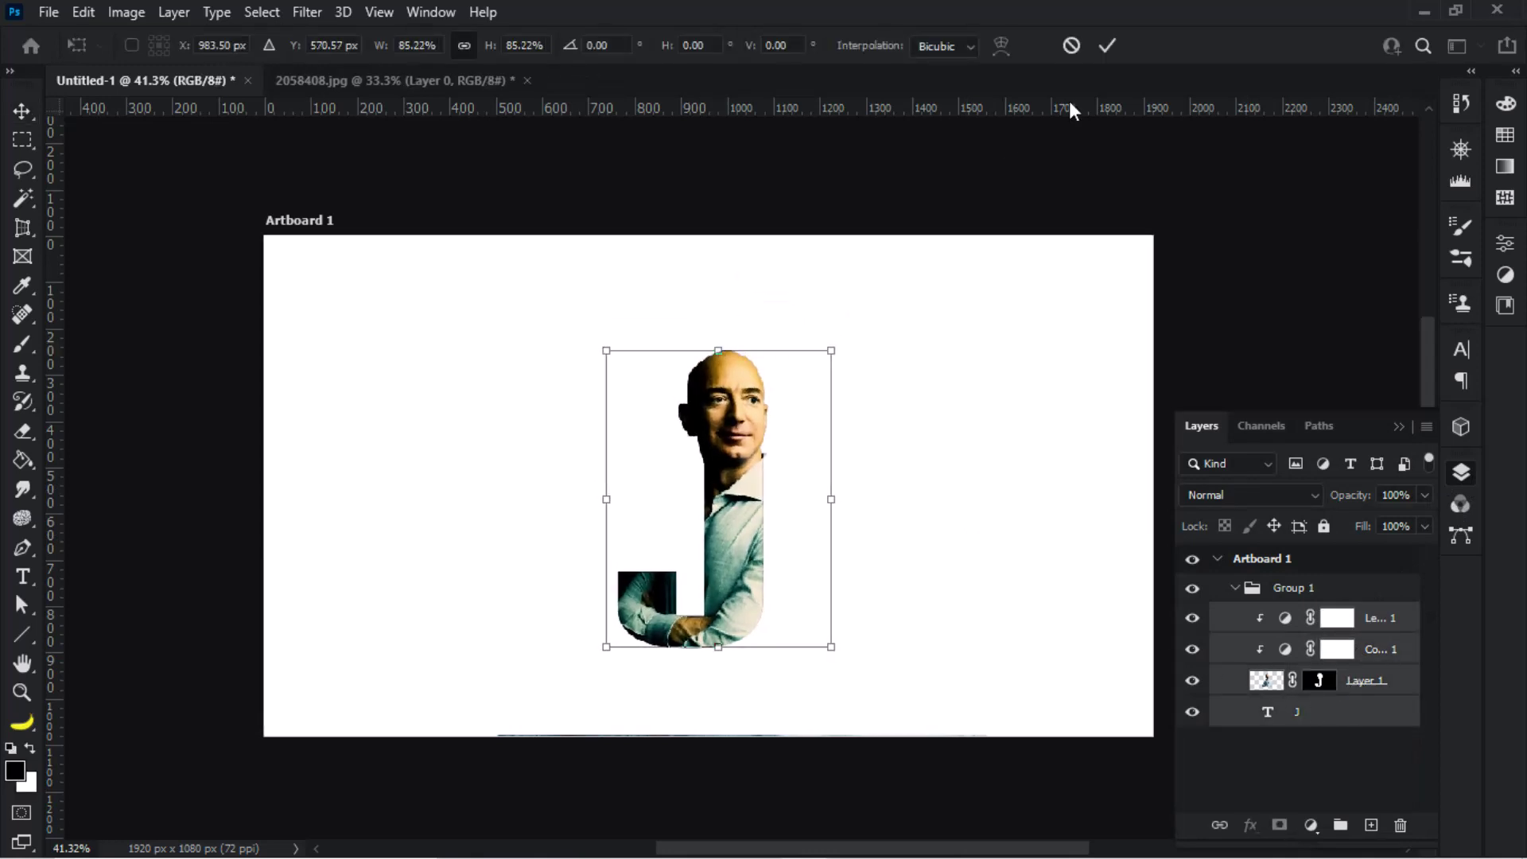
{"action": "key", "text": "Return"}
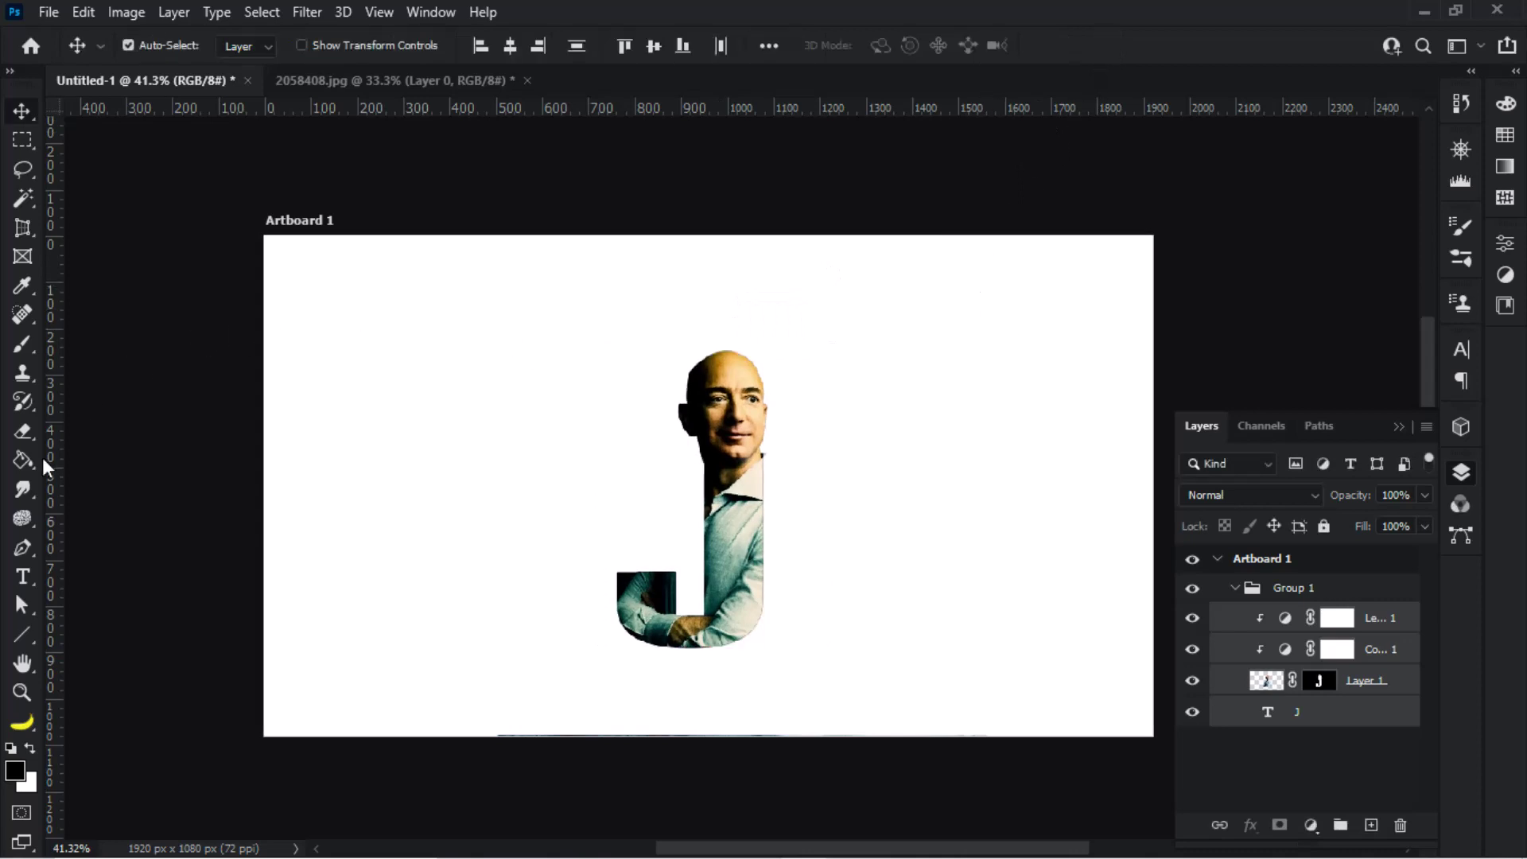
{"action": "right_click", "coordinate": [29, 583]}
{"action": "left_click", "coordinate": [119, 573]}
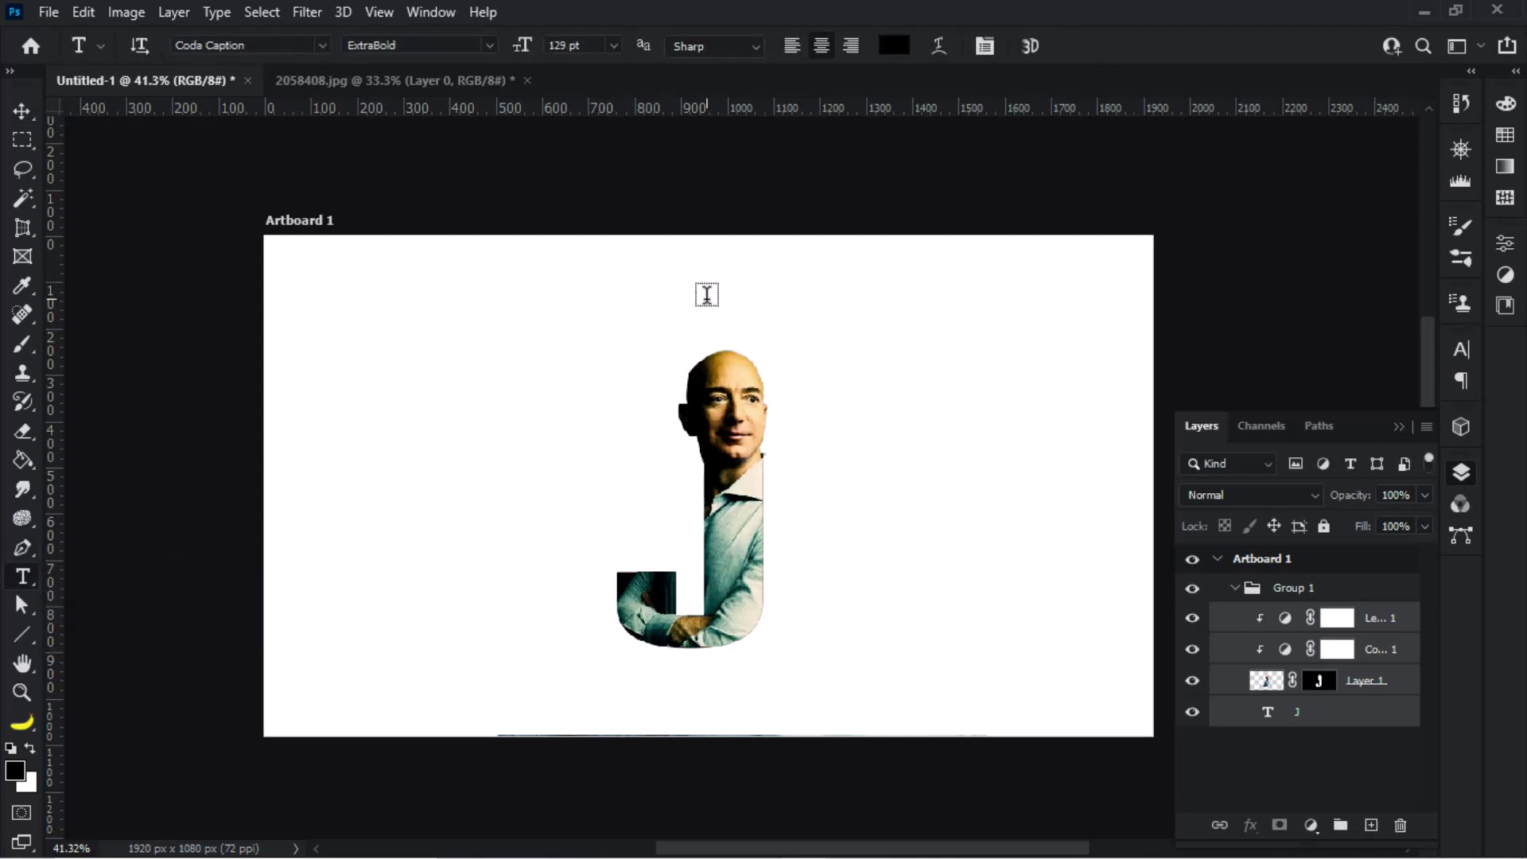
Step: Add a placeholder title line above the J set in the Castoro font
{"action": "left_click", "coordinate": [707, 294]}
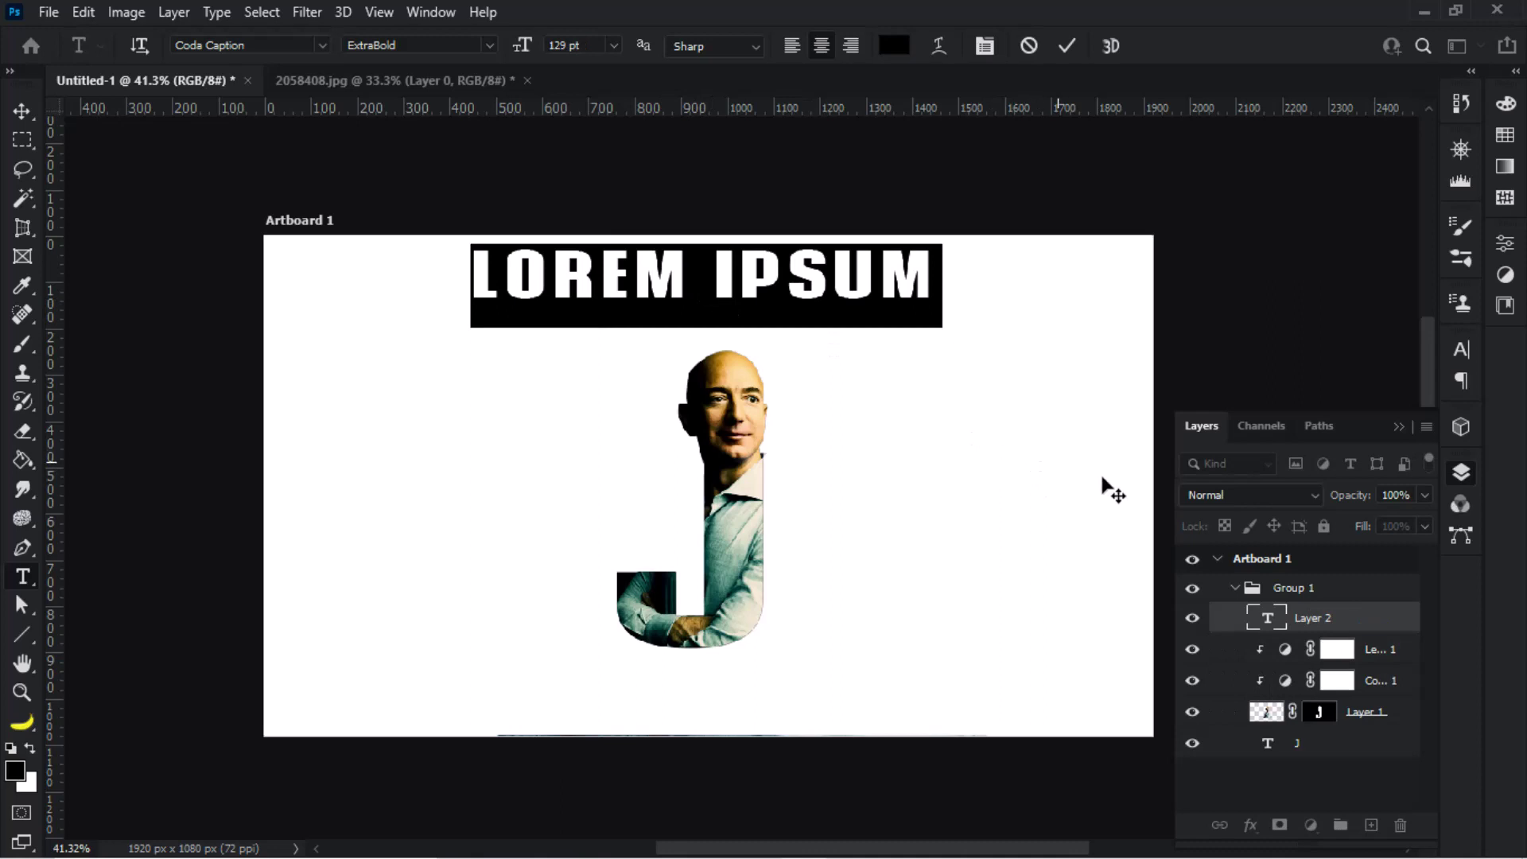
{"action": "left_click", "coordinate": [1462, 352]}
{"action": "left_click", "coordinate": [1264, 382]}
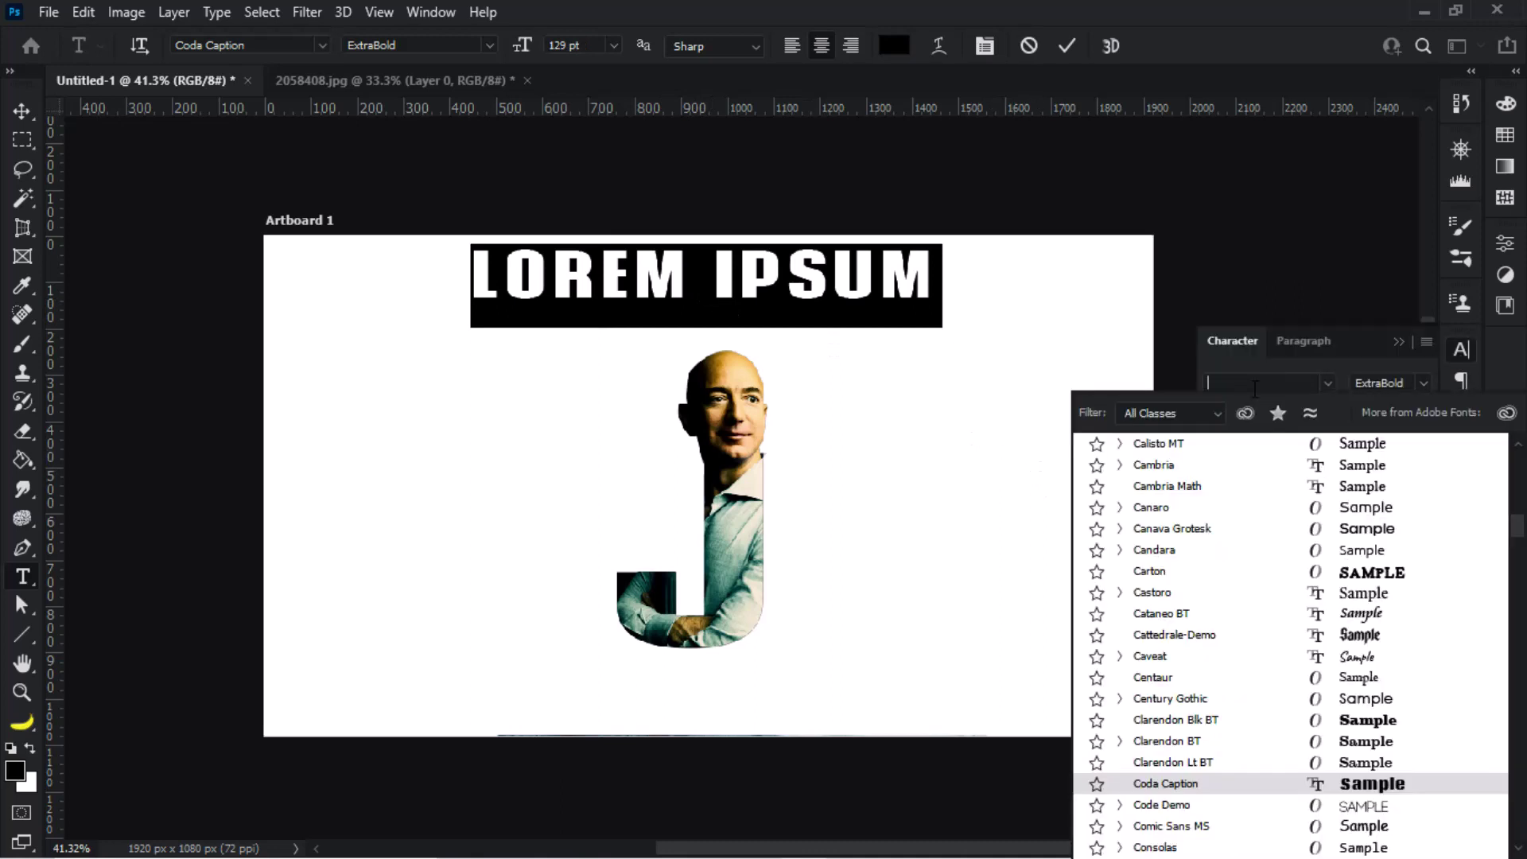
{"action": "type", "text": "castor"}
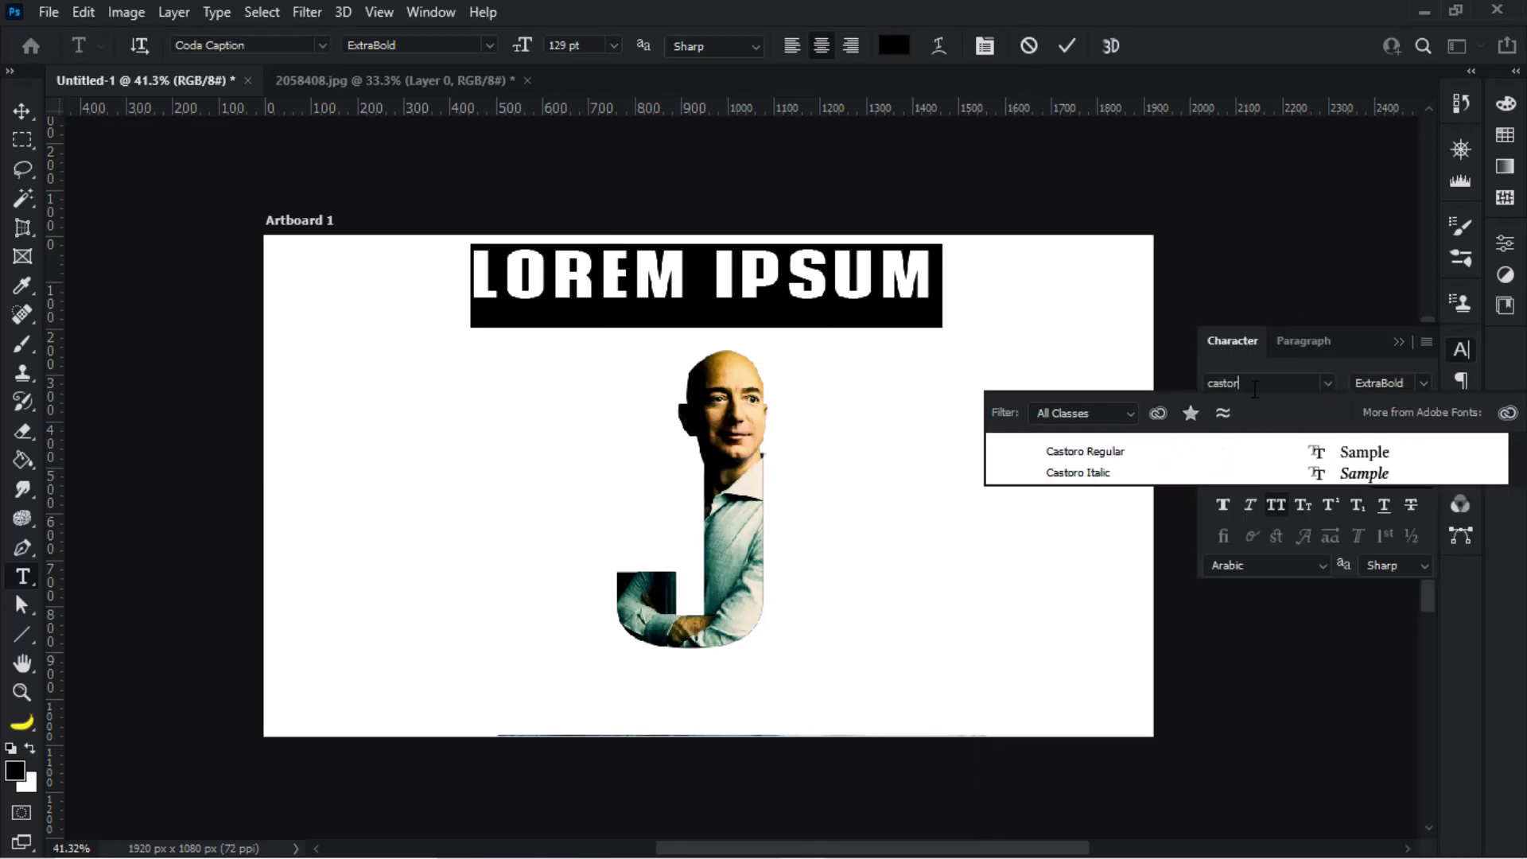
{"action": "left_click", "coordinate": [1175, 453]}
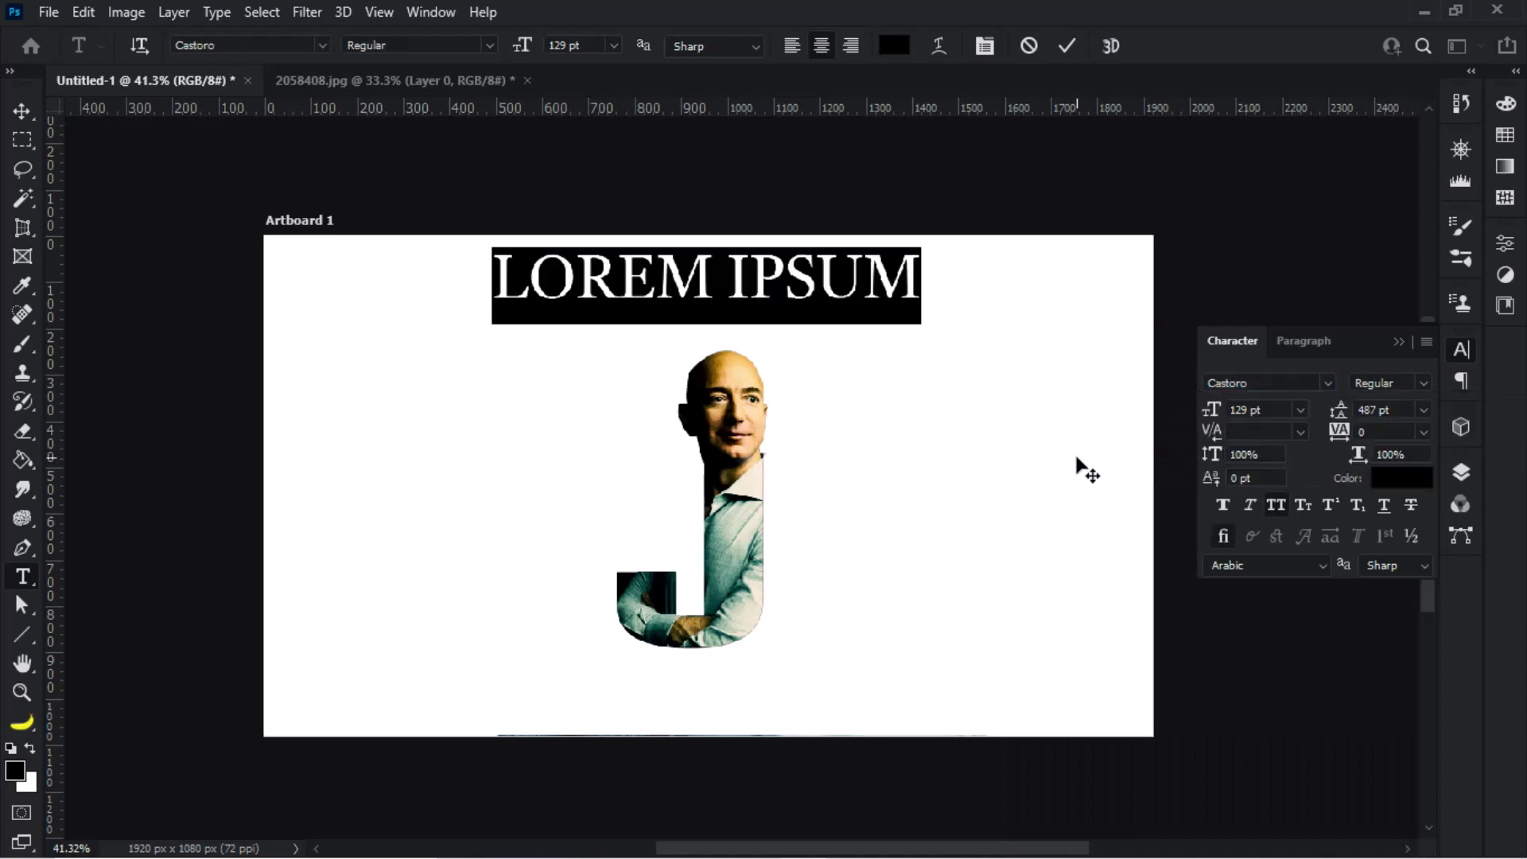
{"action": "left_click", "coordinate": [1066, 45]}
Step: Scale the title down to under half size and widen its letter spacing
{"action": "key", "text": "ctrl+t"}
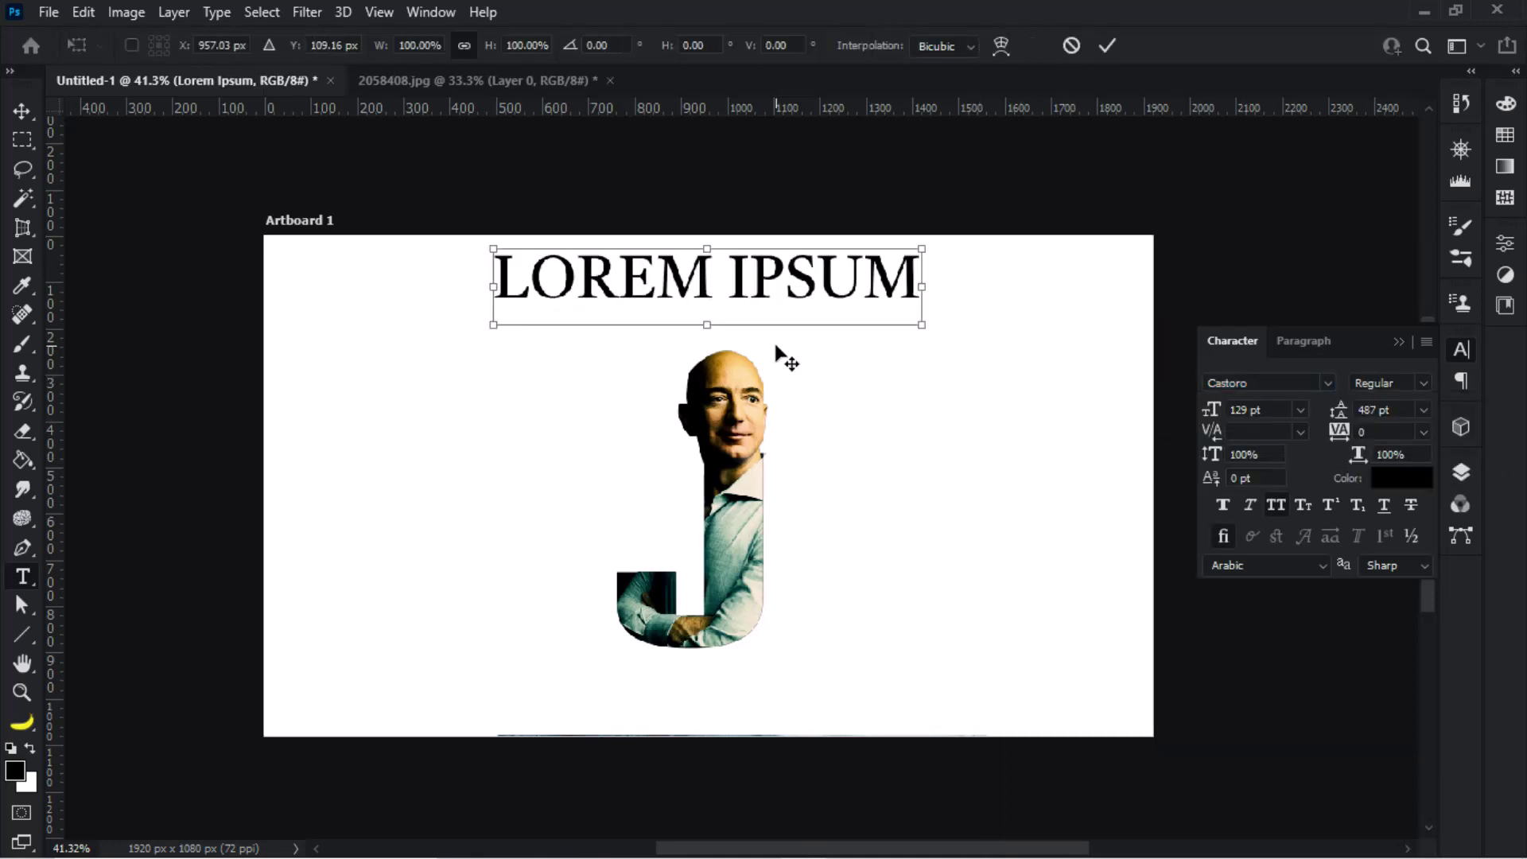
{"action": "mouse_move", "coordinate": [708, 326]}
{"action": "left_mouse_down"}
{"action": "mouse_move", "coordinate": [708, 280]}
{"action": "mouse_move", "coordinate": [727, 335]}
{"action": "left_mouse_up"}
{"action": "key", "text": "Return"}
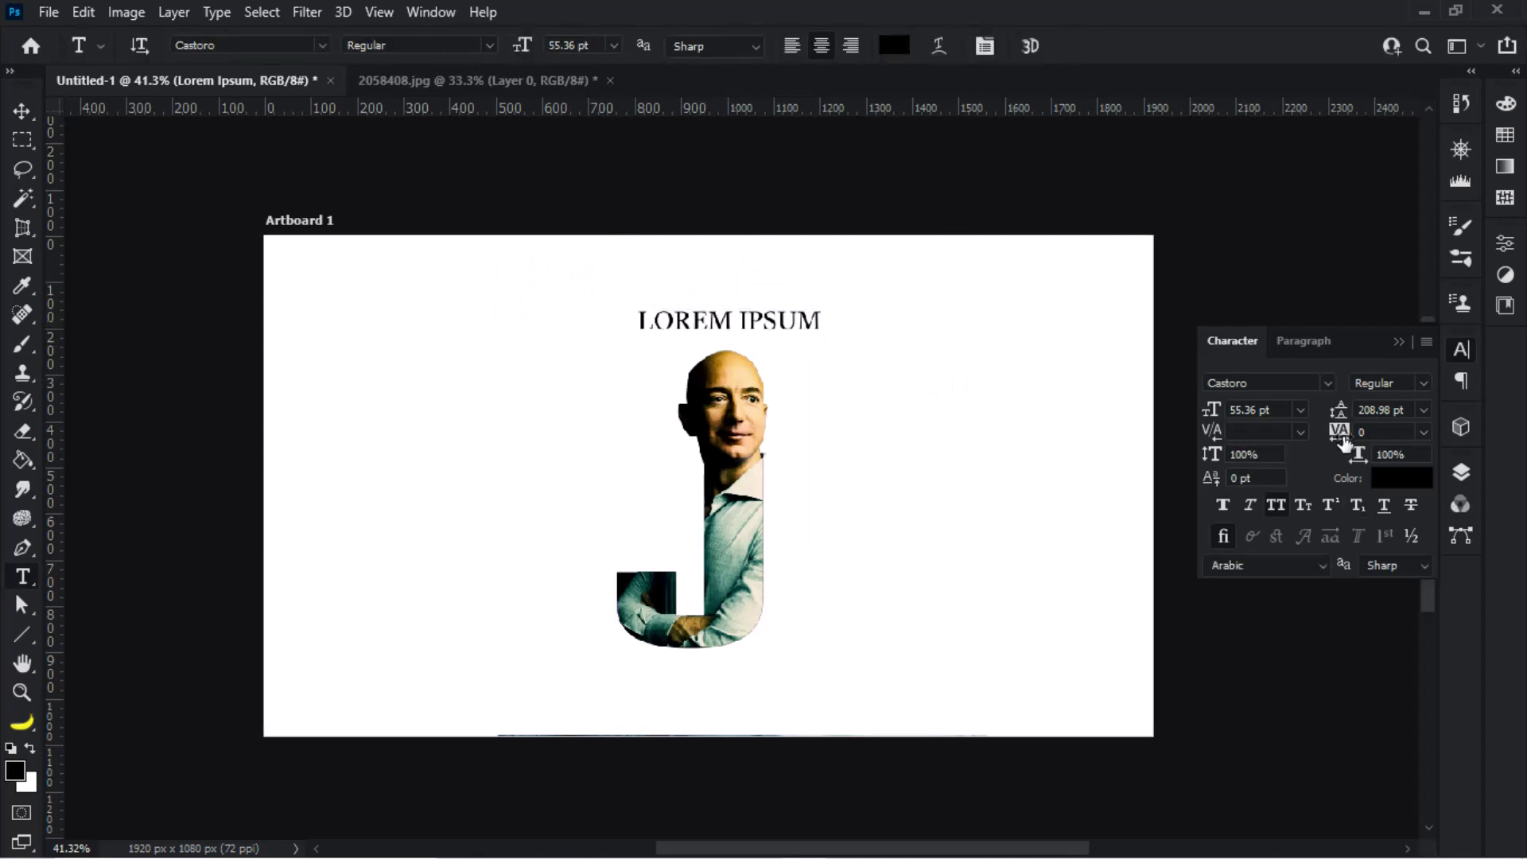
{"action": "key", "text": "Up"}
{"action": "key", "text": "Up"}
{"action": "key", "text": "Up"}
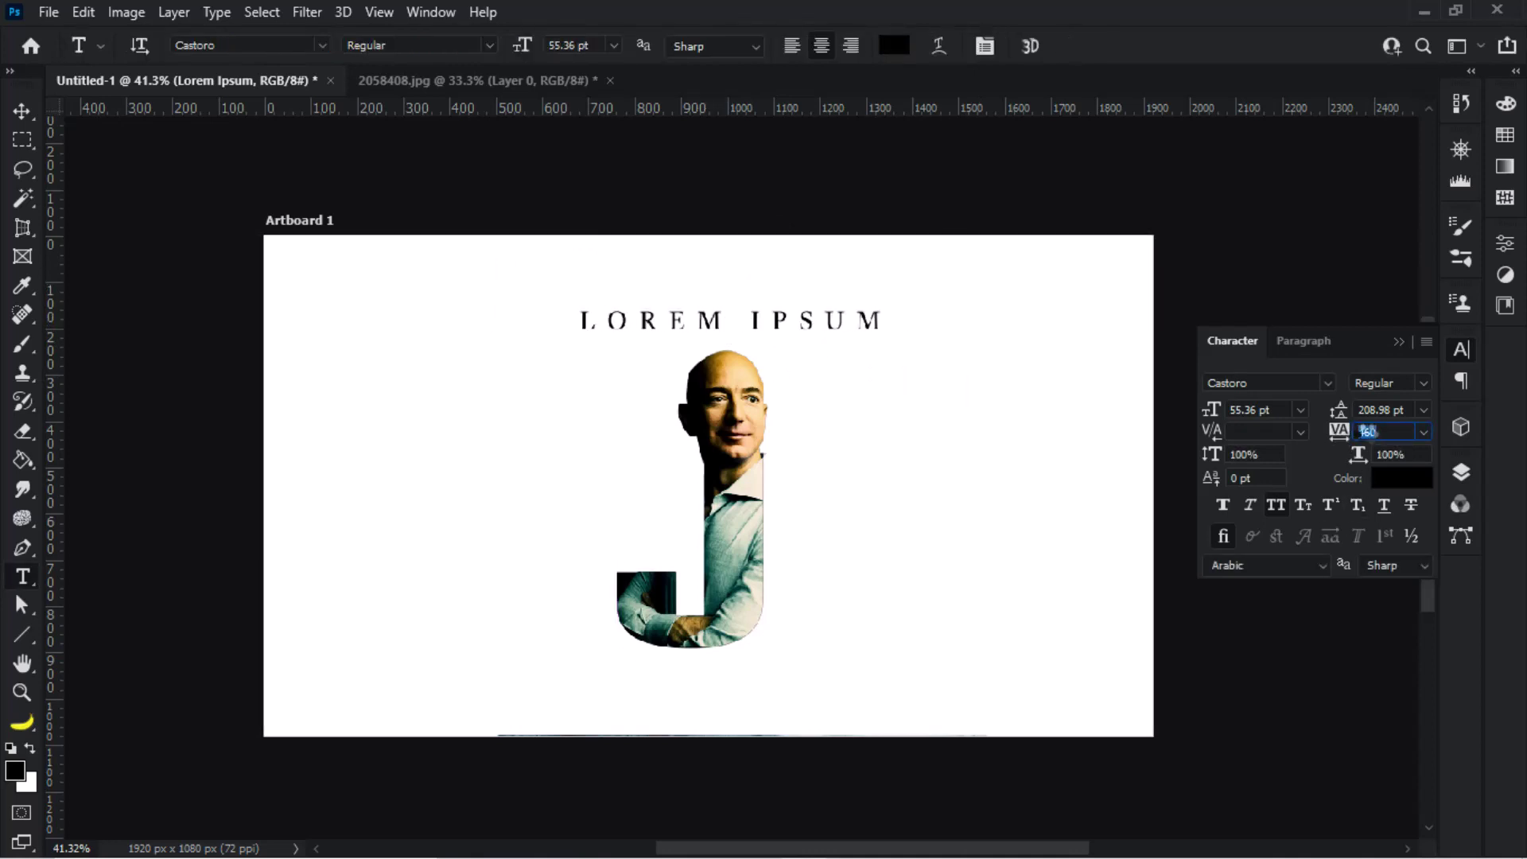
{"action": "key", "text": "v"}
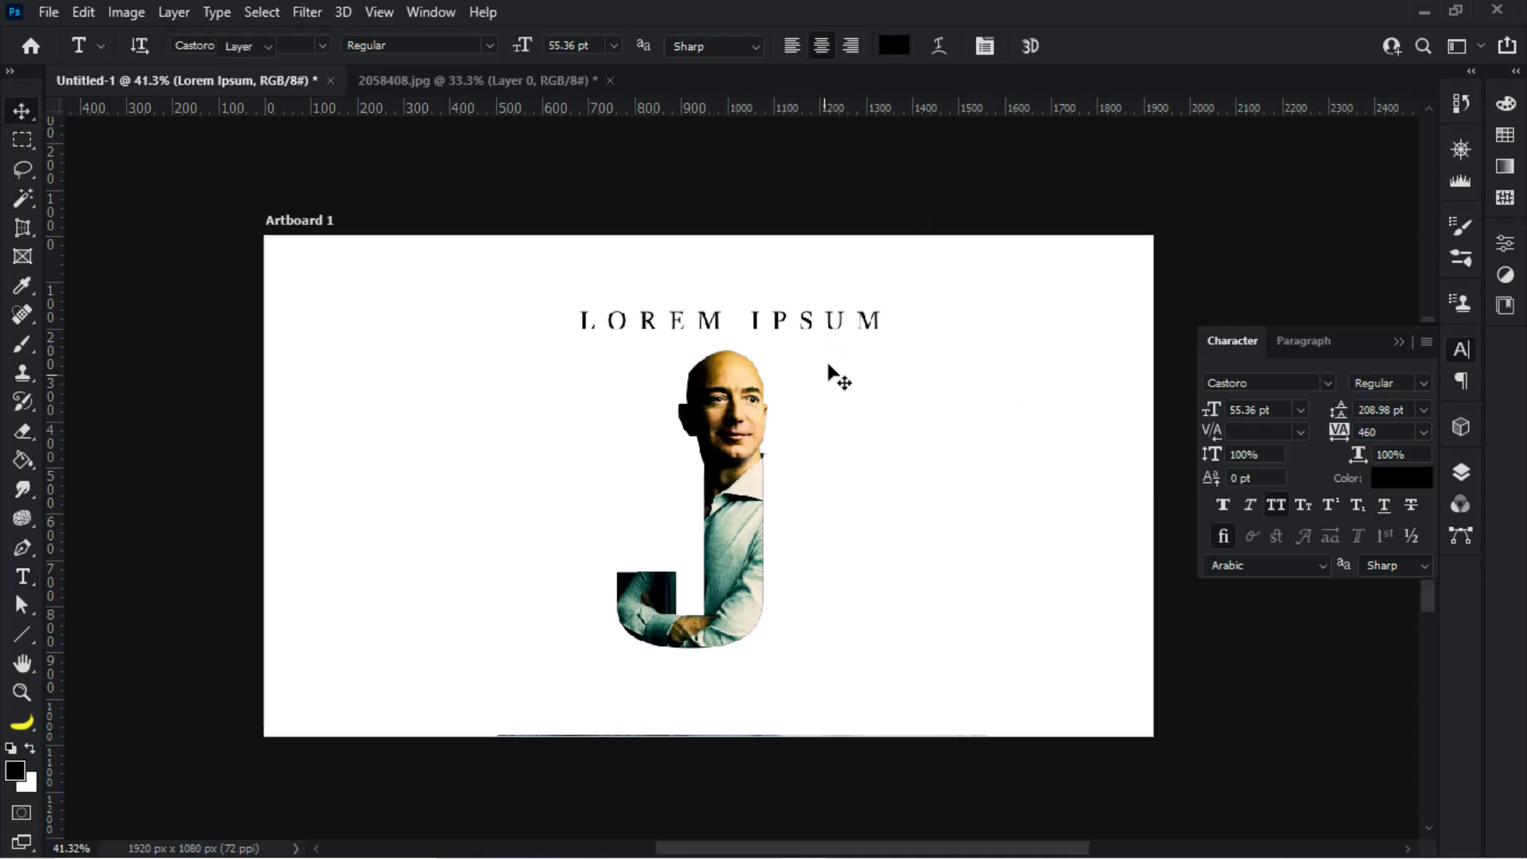
{"action": "double_click", "coordinate": [819, 321]}
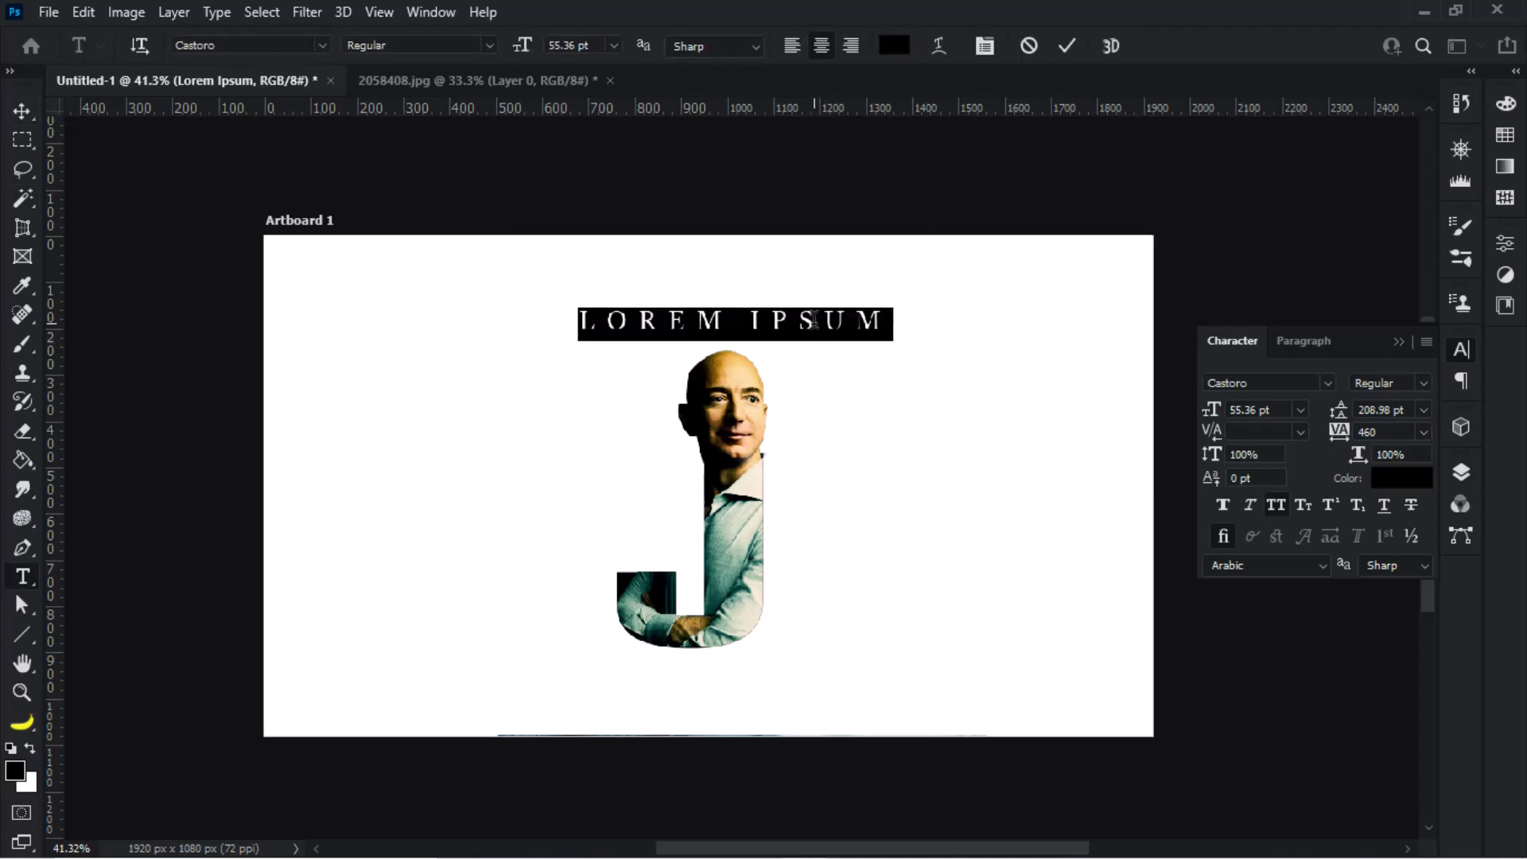
Step: Retype the title as the subject's name and copy it below the J
{"action": "type", "text": "JEFF "}
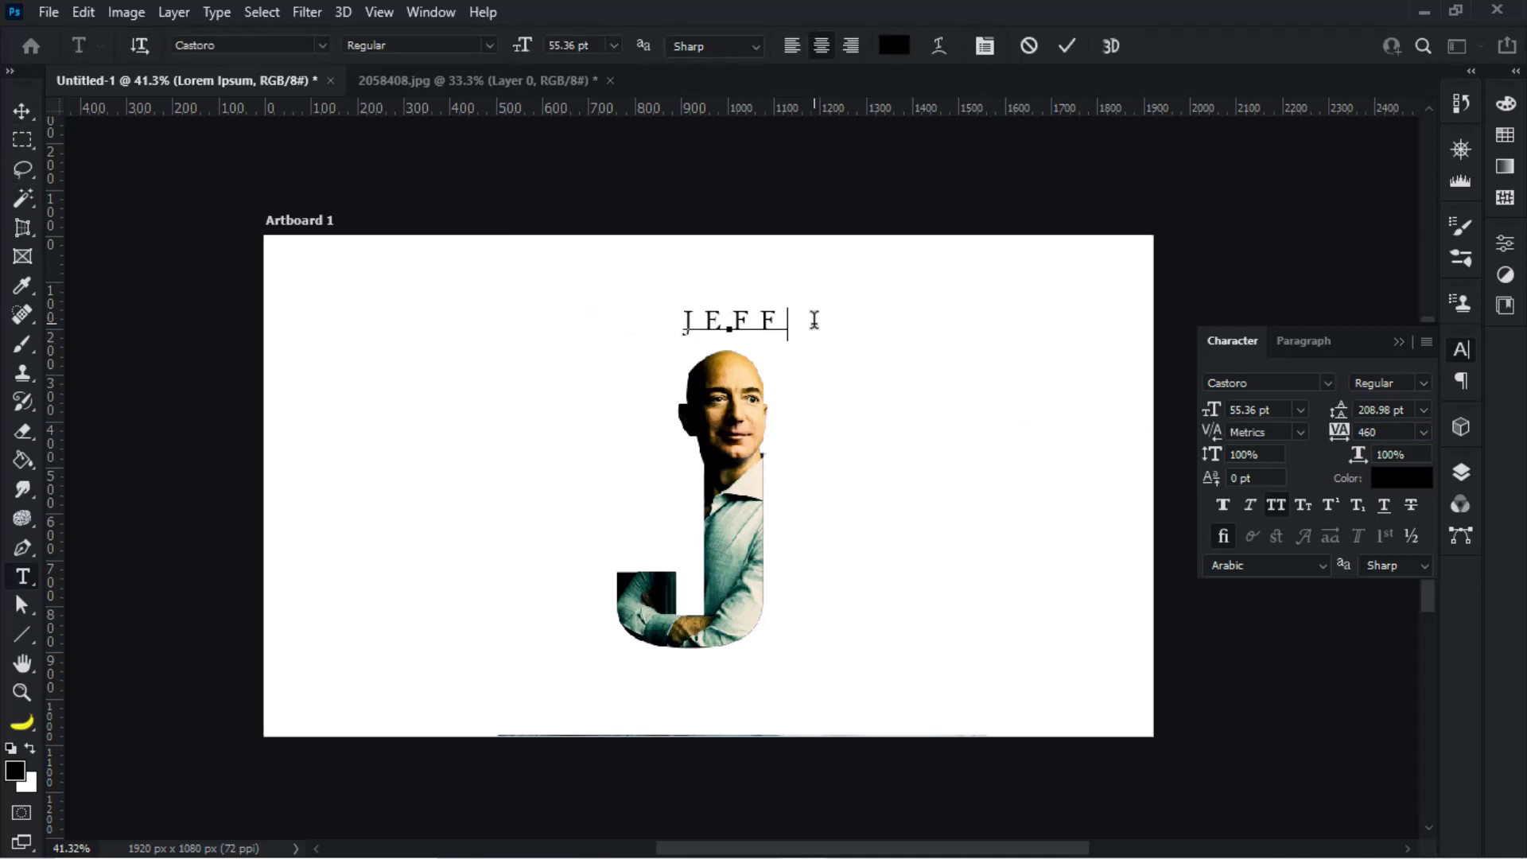
{"action": "type", "text": "BEZOS"}
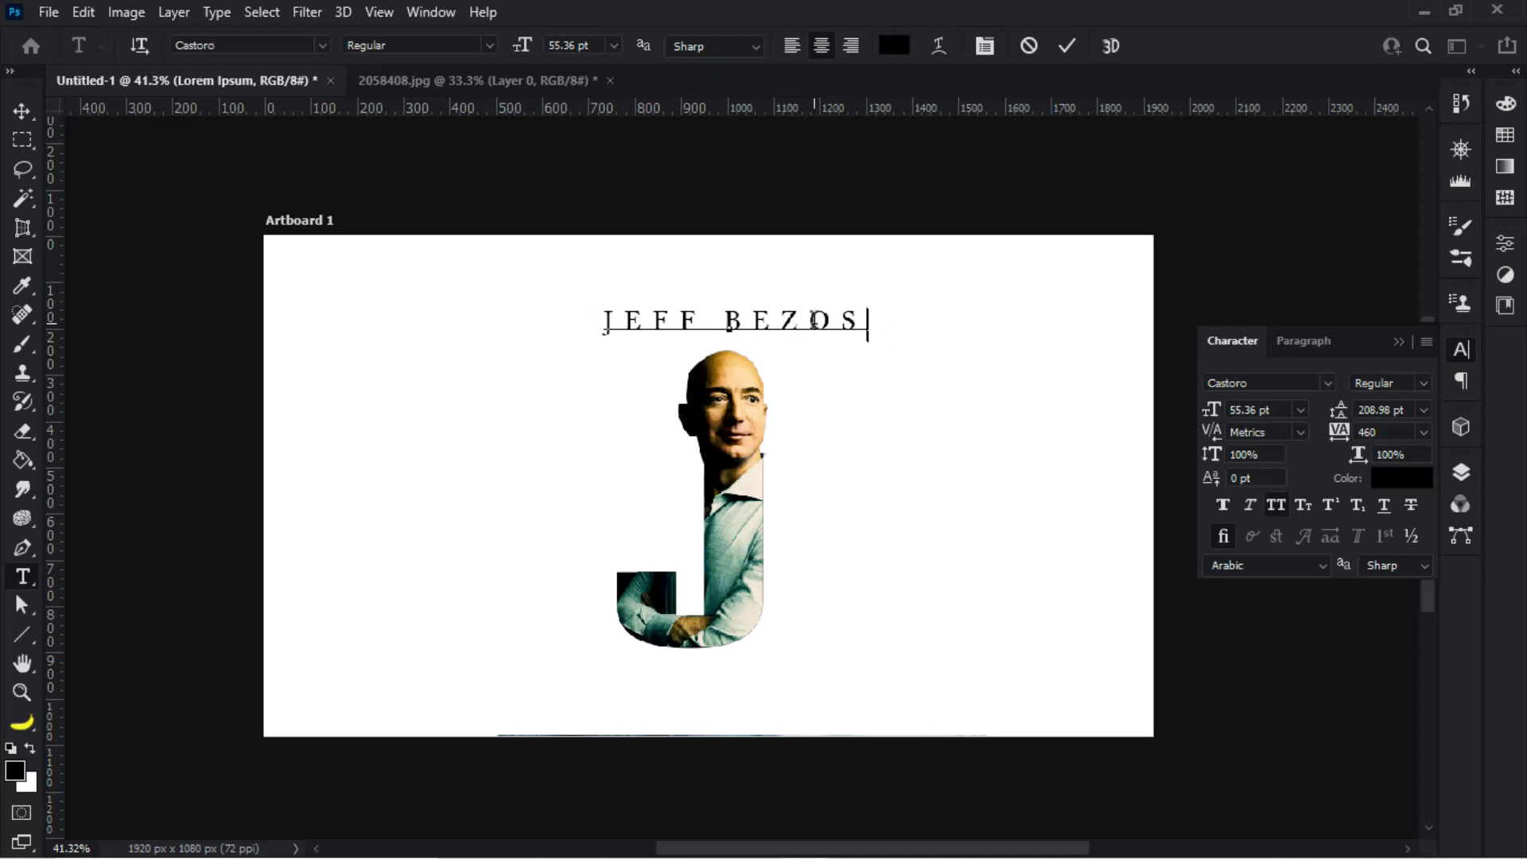
{"action": "left_click", "coordinate": [1066, 46]}
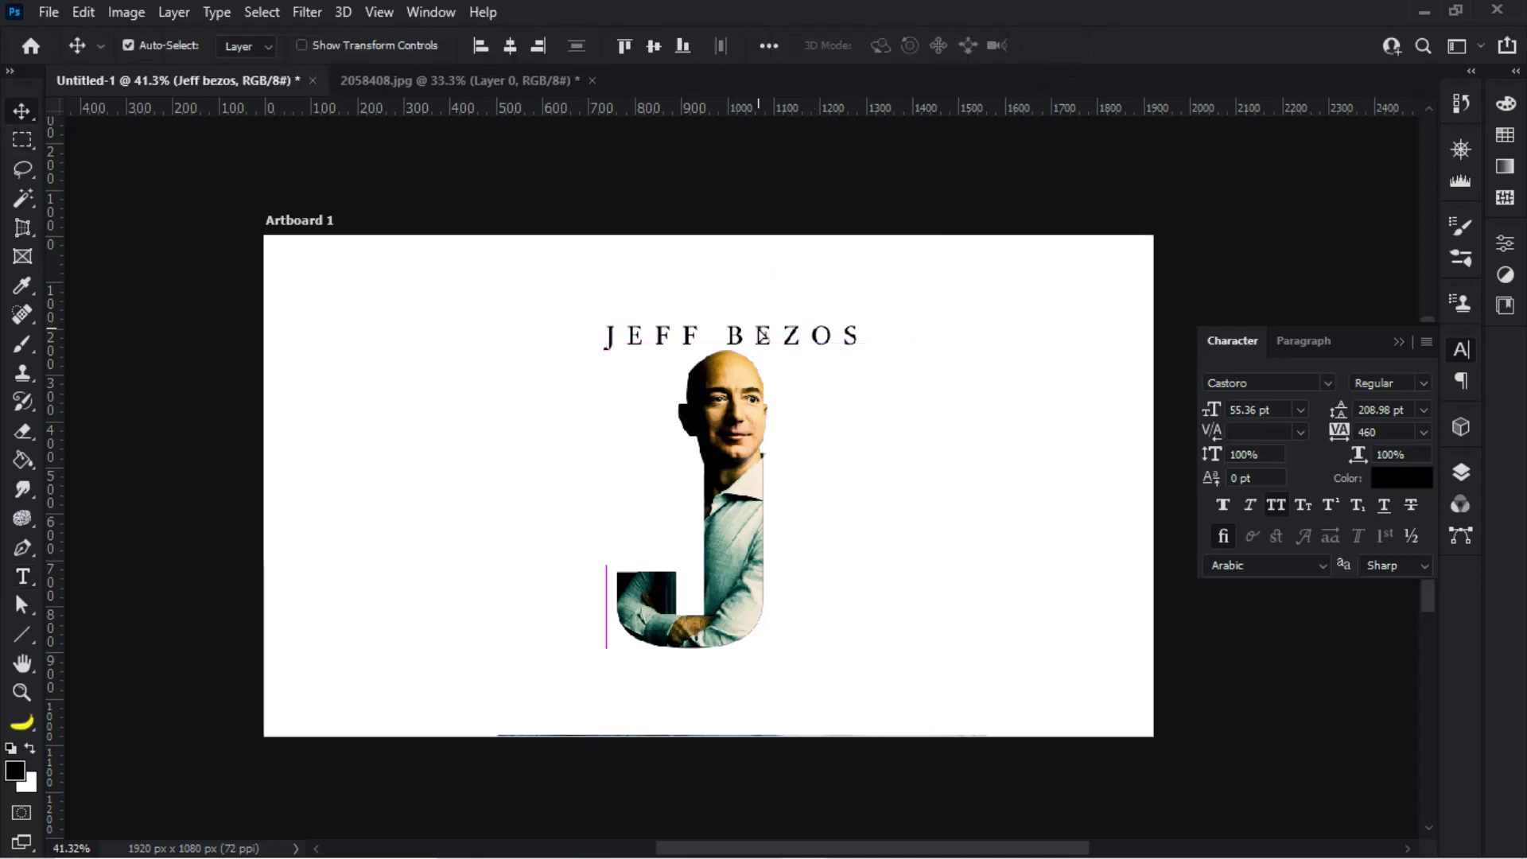
{"action": "left_click_drag", "start_coordinate": [758, 326], "coordinate": [713, 689]}
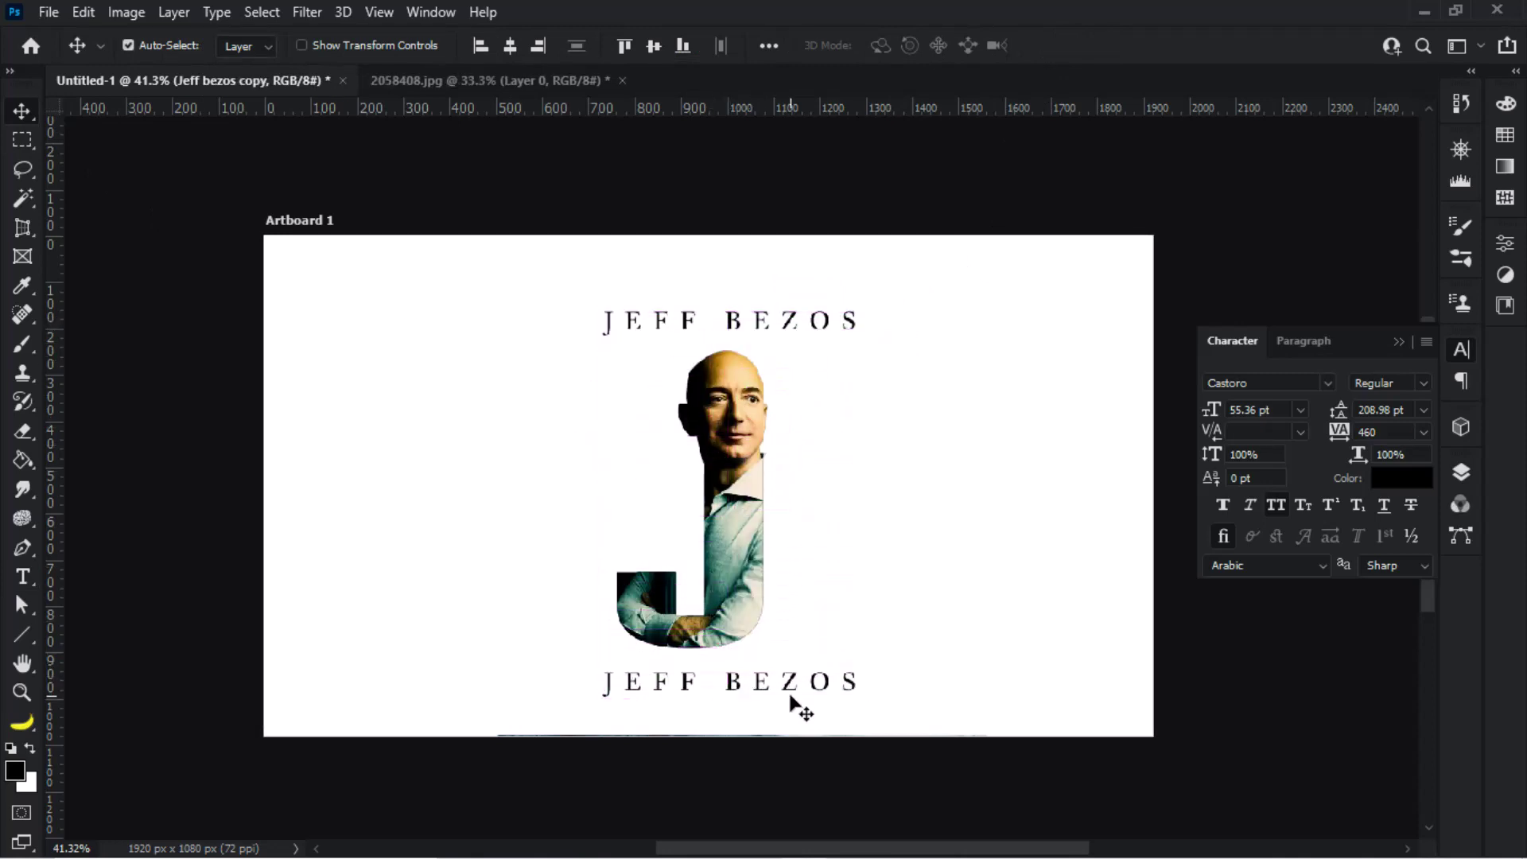
{"action": "key", "text": "shift+Left"}
{"action": "key", "text": "shift+Left"}
{"action": "key", "text": "shift+Left"}
{"action": "key", "text": "shift+Left"}
{"action": "key", "text": "shift+Left"}
{"action": "key", "text": "shift+Left"}
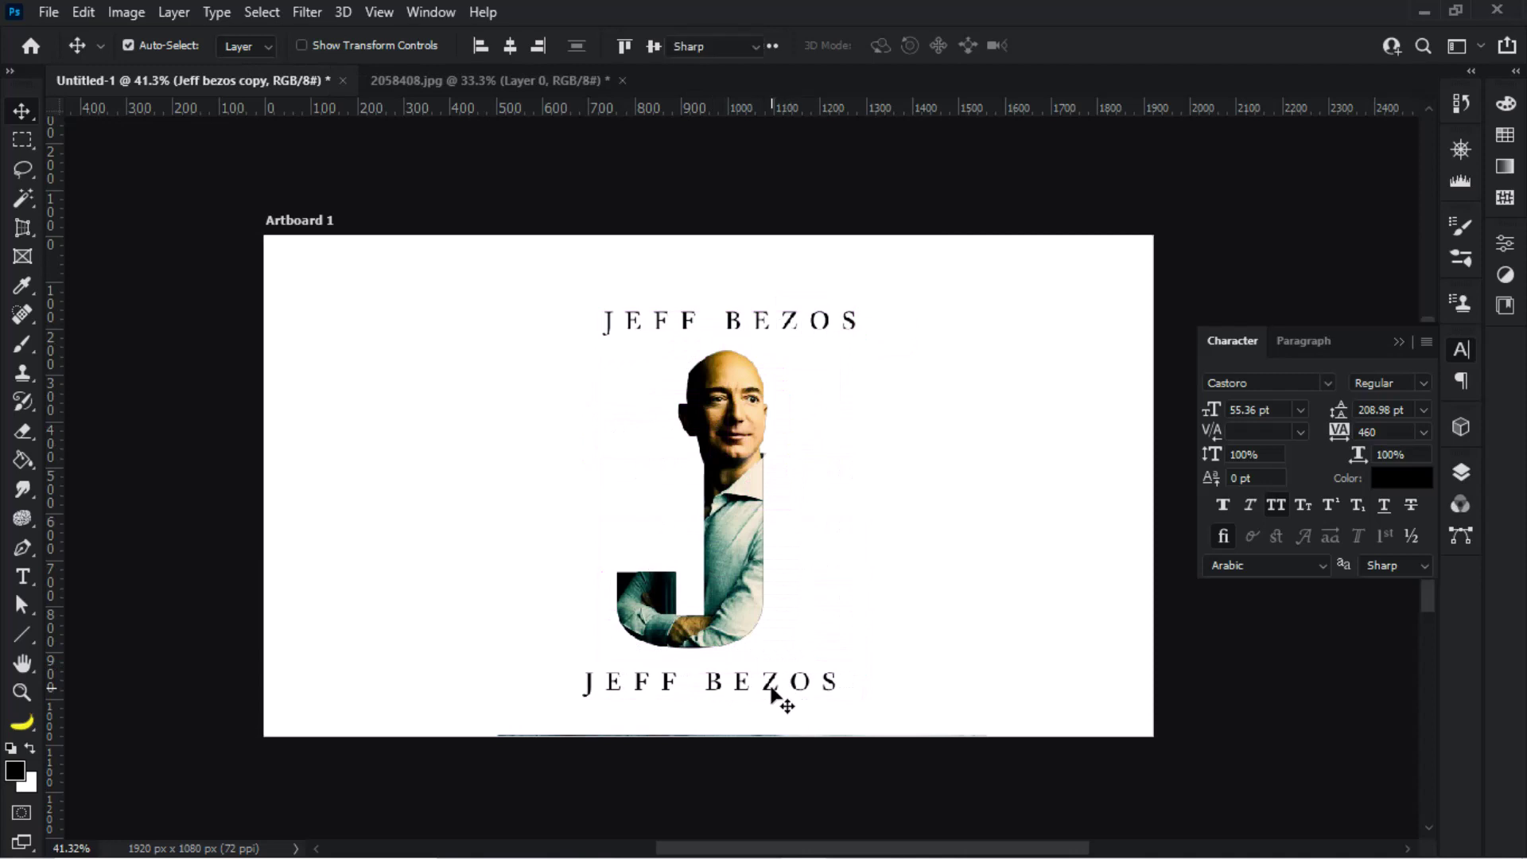
Step: Change the lower copy to PORTRAIT and centre it under the J
{"action": "double_click", "coordinate": [772, 691]}
{"action": "type", "text": "PORT"}
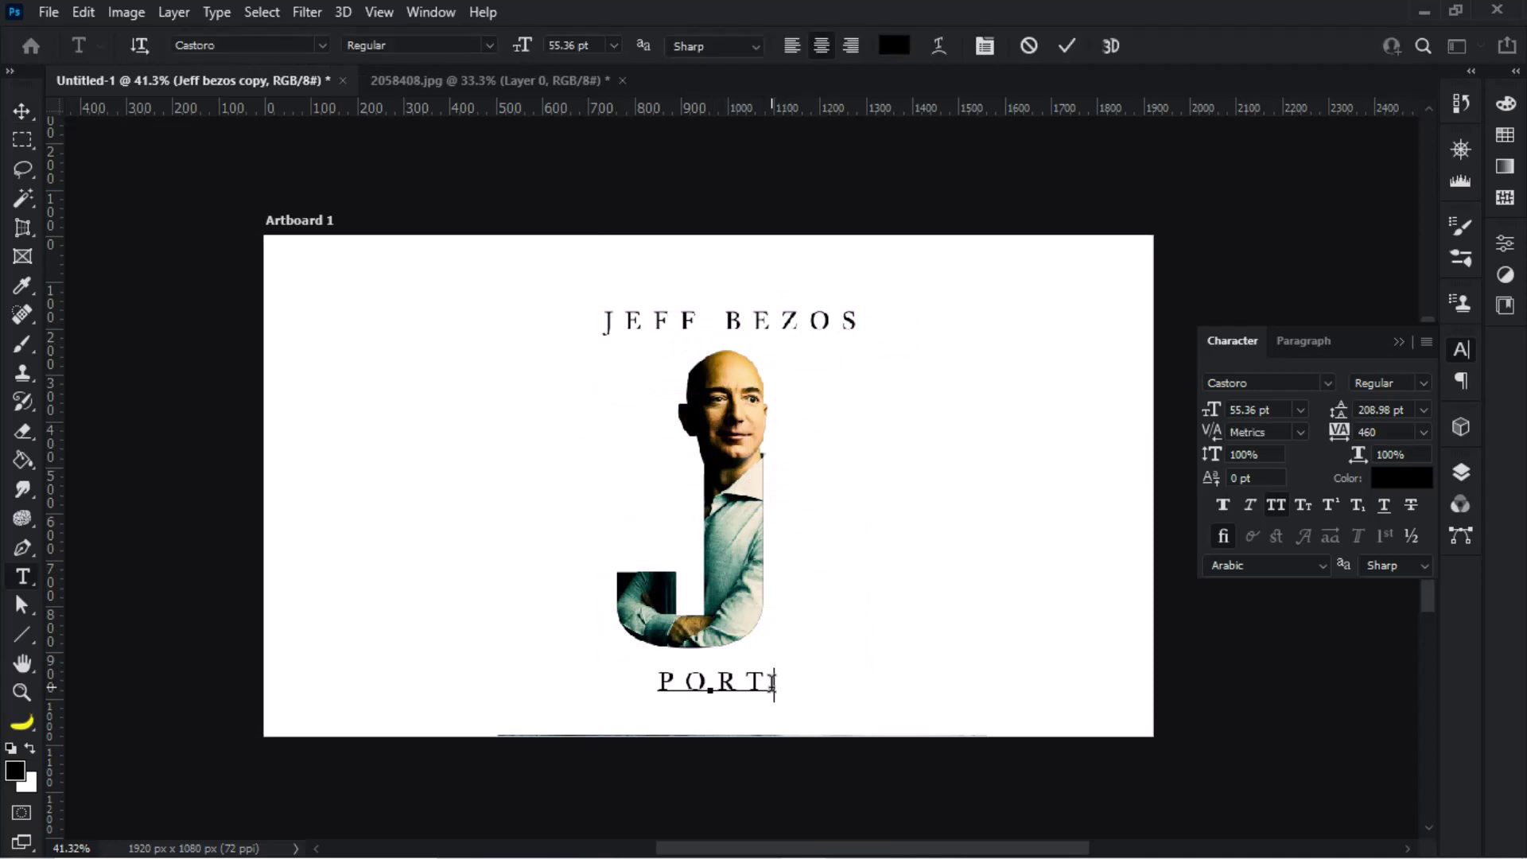
{"action": "type", "text": "RAIT"}
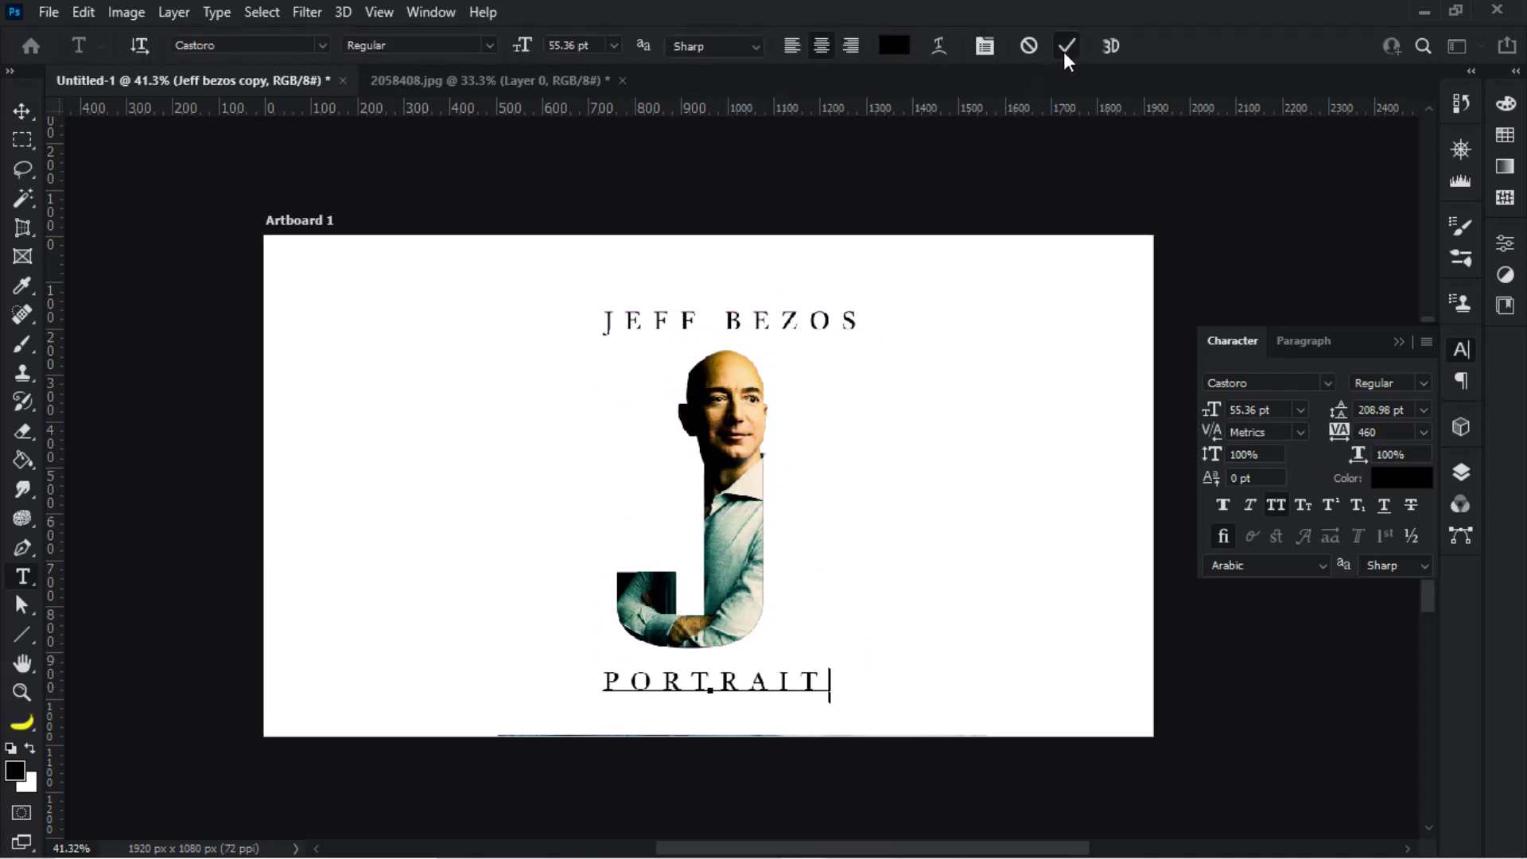
{"action": "left_click", "coordinate": [1067, 45]}
{"action": "left_click_drag", "start_coordinate": [755, 695], "coordinate": [744, 694]}
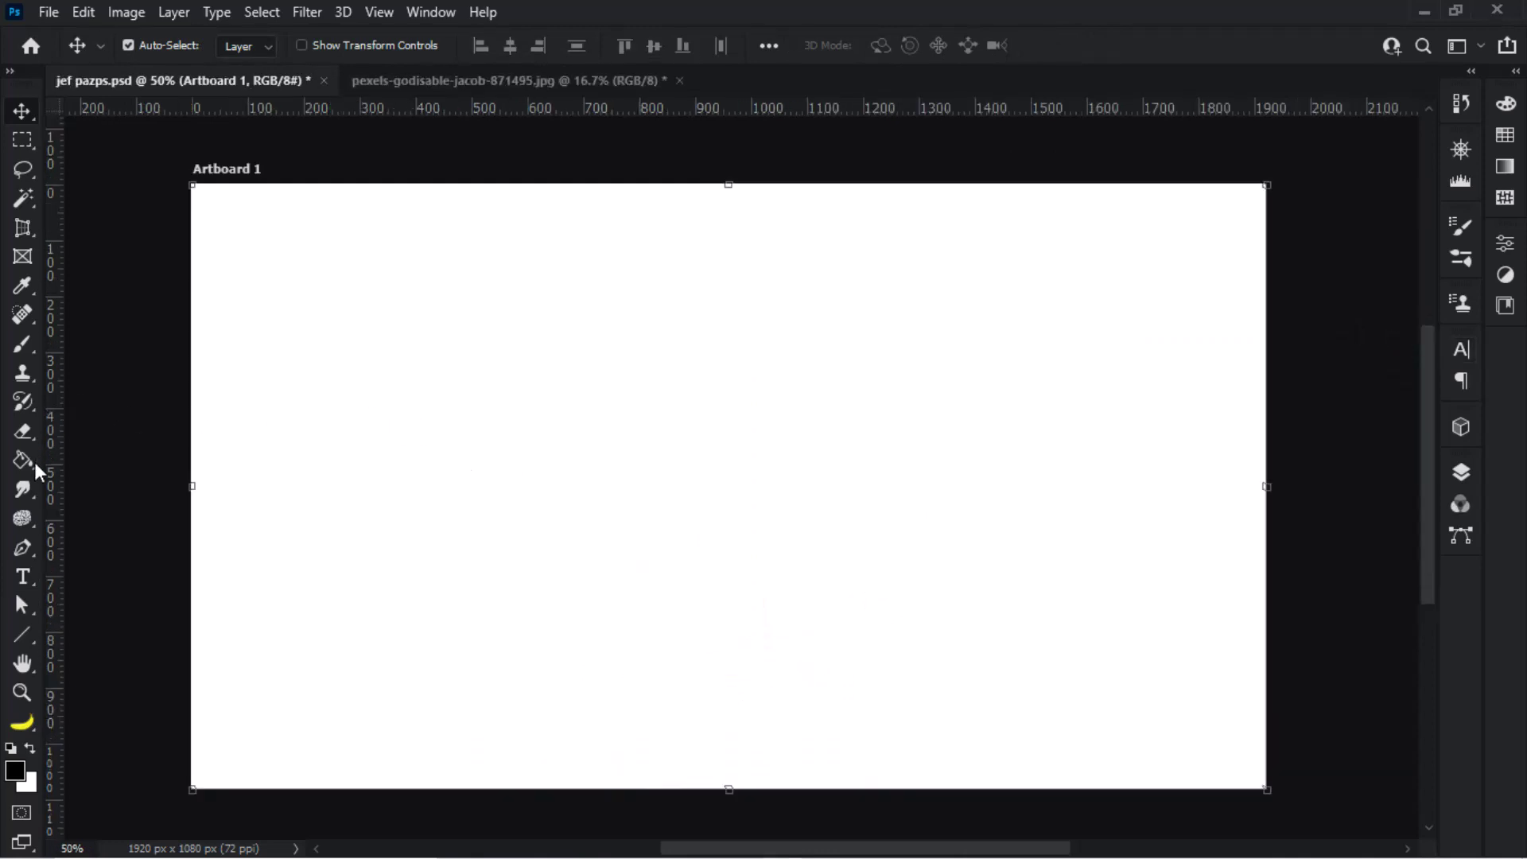
Step: Type a letter G on the blank second artboard
{"action": "left_click", "coordinate": [24, 577]}
{"action": "left_click", "coordinate": [658, 477]}
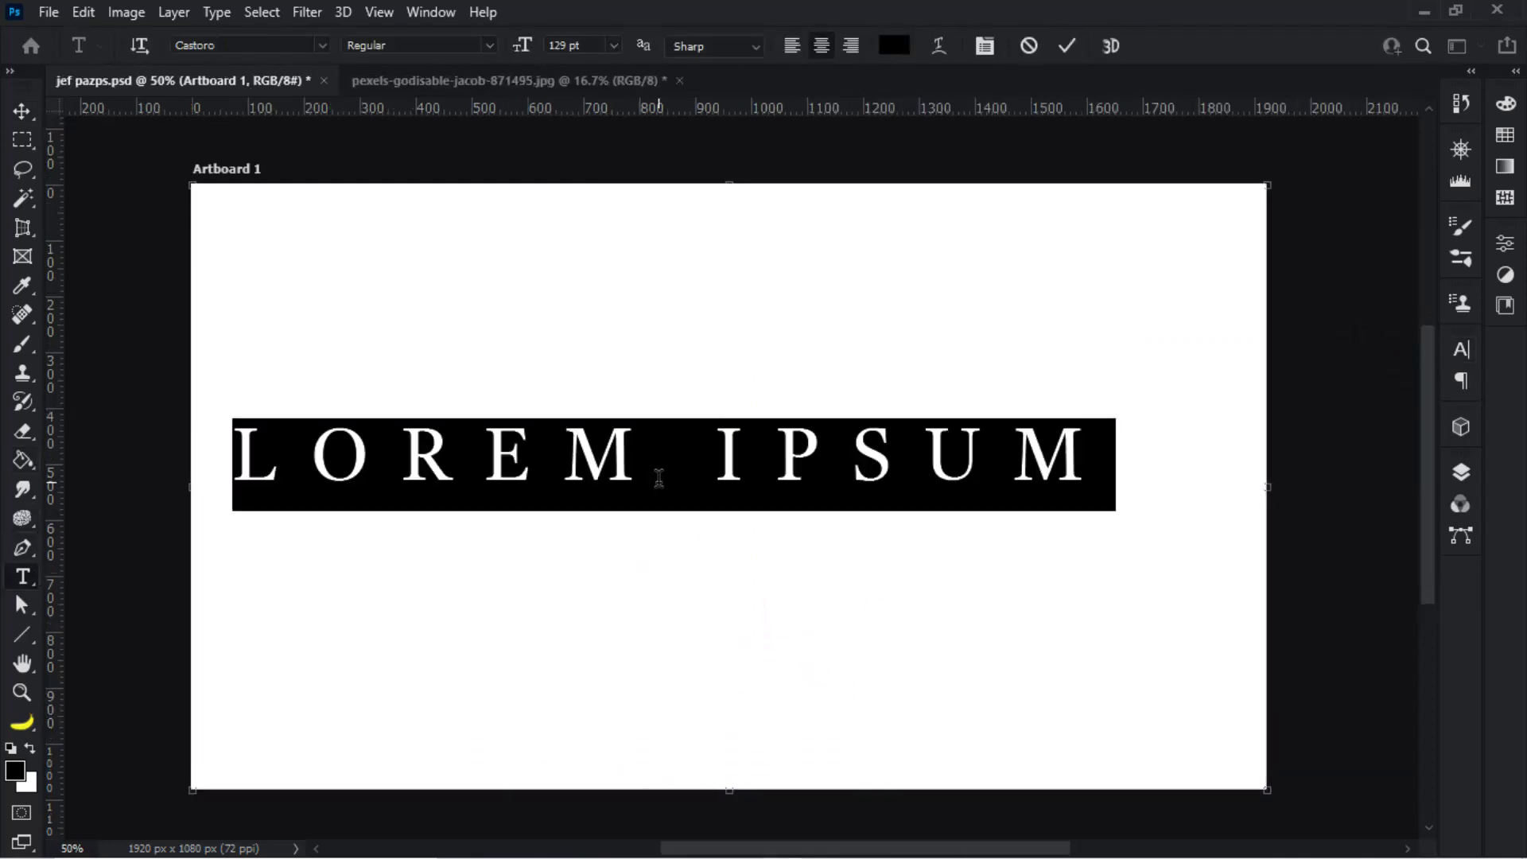
{"action": "type", "text": "G"}
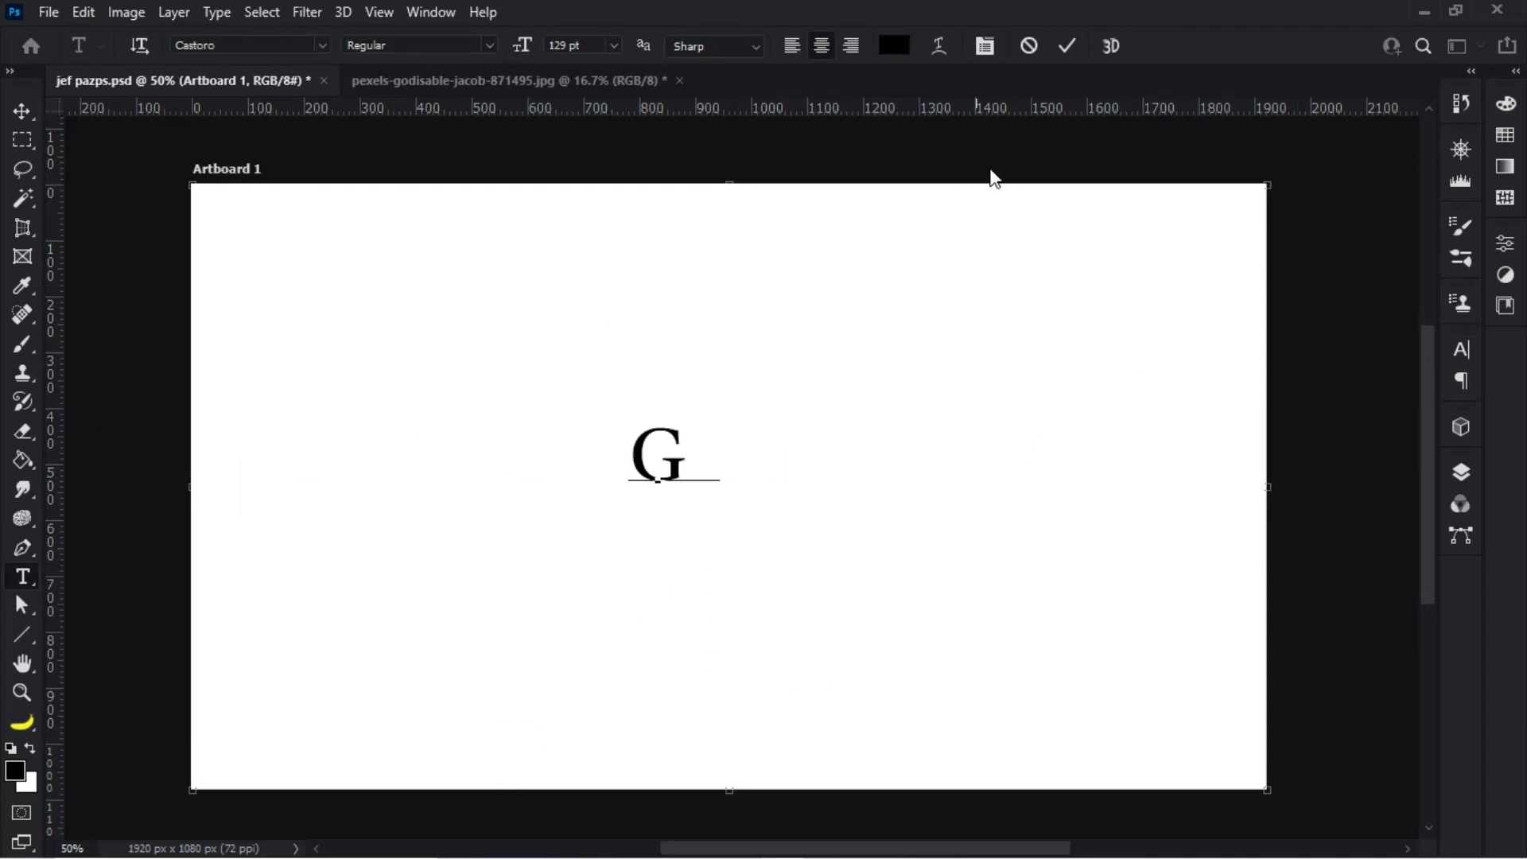
{"action": "left_click", "coordinate": [793, 434]}
Step: Enlarge the G several times and nudge it slightly lower near the centre
{"action": "left_click", "coordinate": [83, 12]}
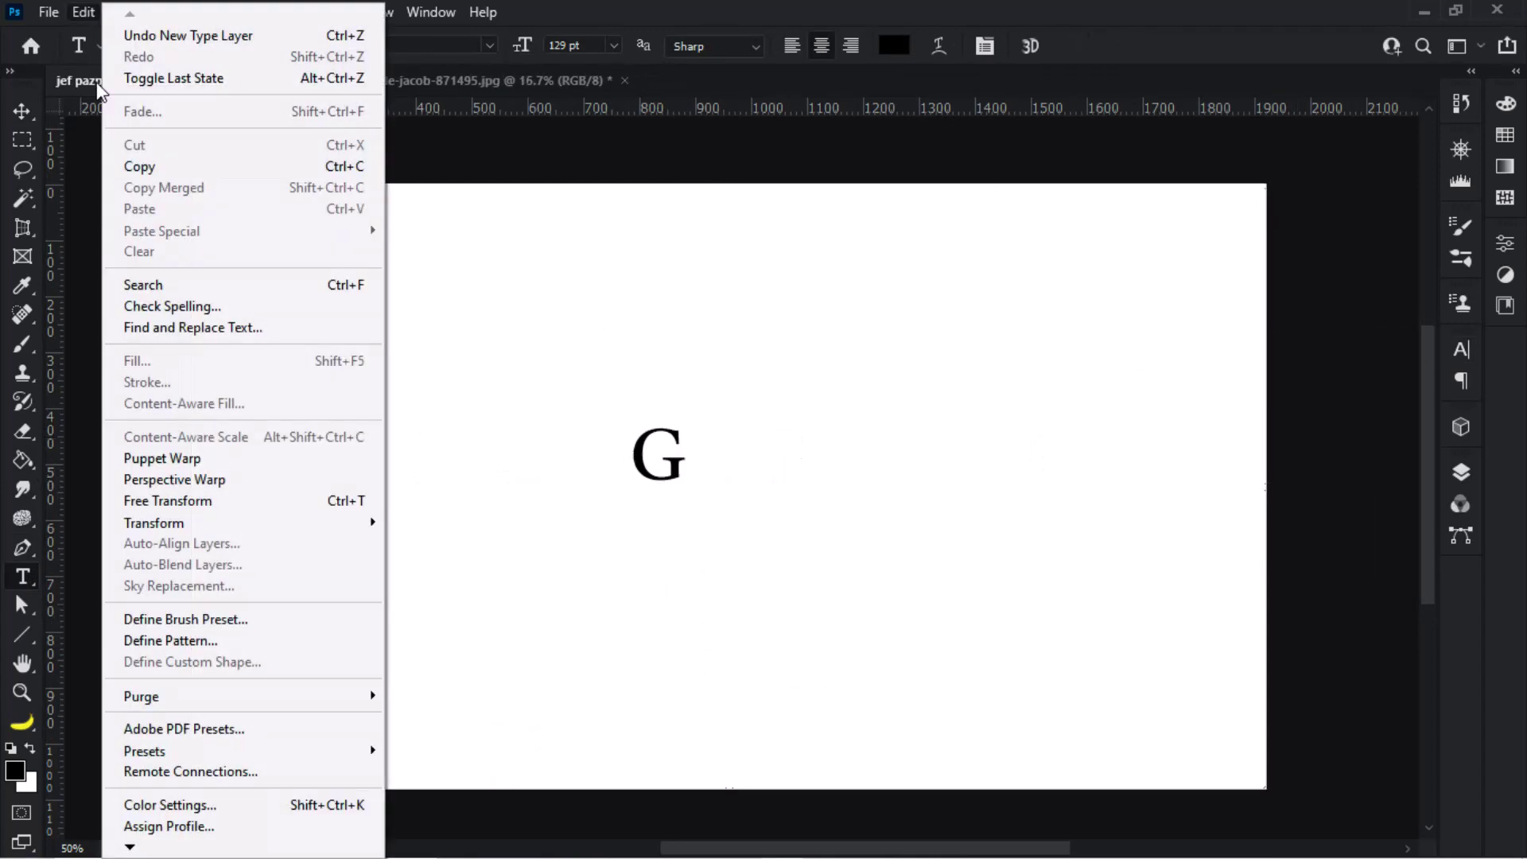
{"action": "left_click", "coordinate": [174, 501]}
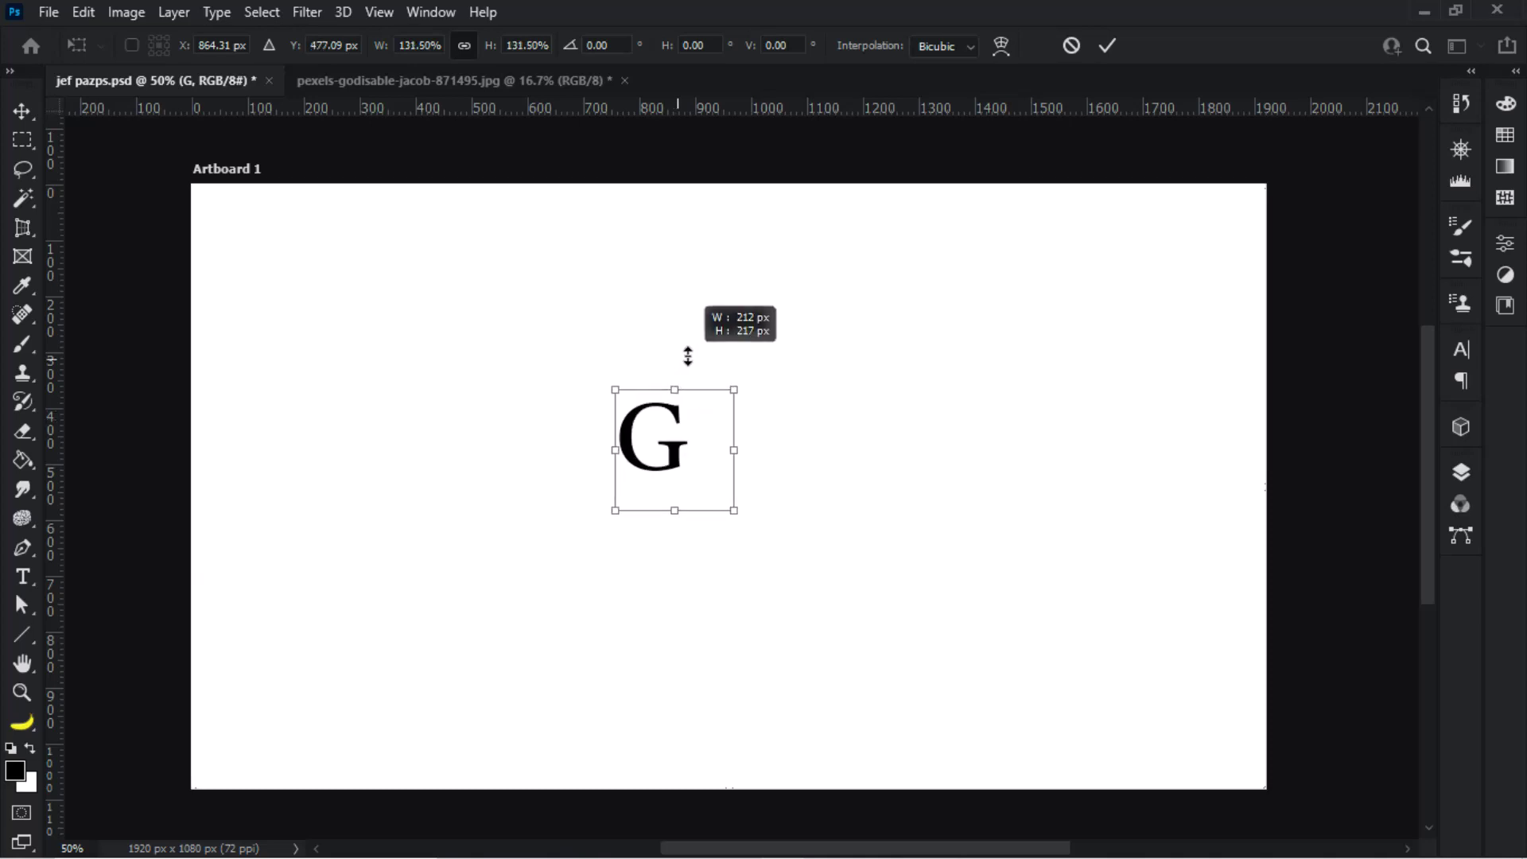
{"action": "left_click_drag", "start_coordinate": [674, 419], "coordinate": [680, 251]}
{"action": "mouse_move", "coordinate": [677, 545]}
{"action": "left_mouse_down"}
{"action": "mouse_move", "coordinate": [694, 746]}
{"action": "mouse_move", "coordinate": [811, 567]}
{"action": "mouse_move", "coordinate": [800, 554]}
{"action": "left_mouse_up"}
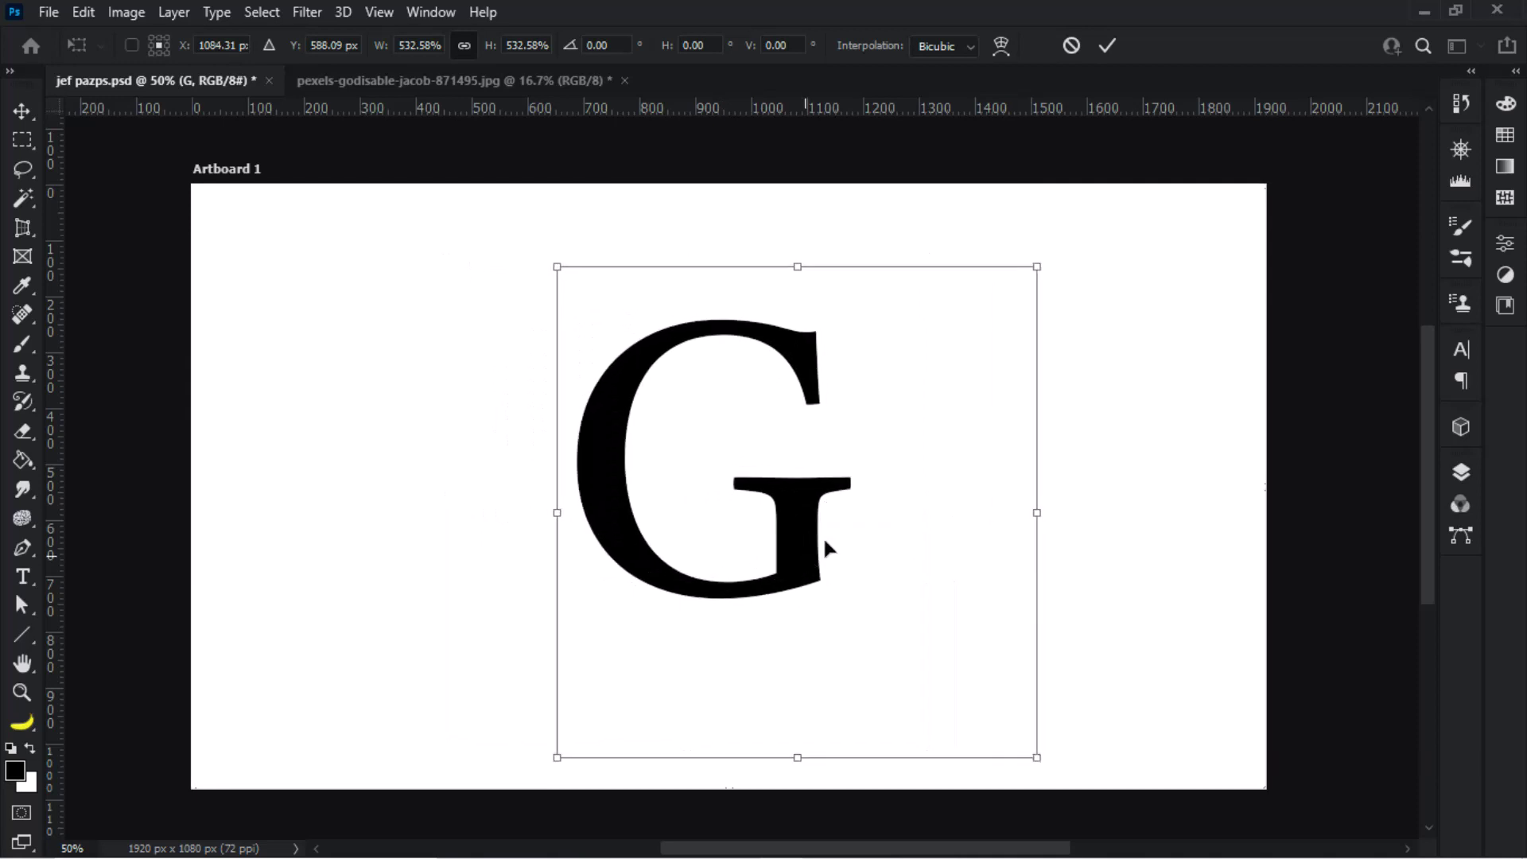
{"action": "left_click", "coordinate": [1108, 52]}
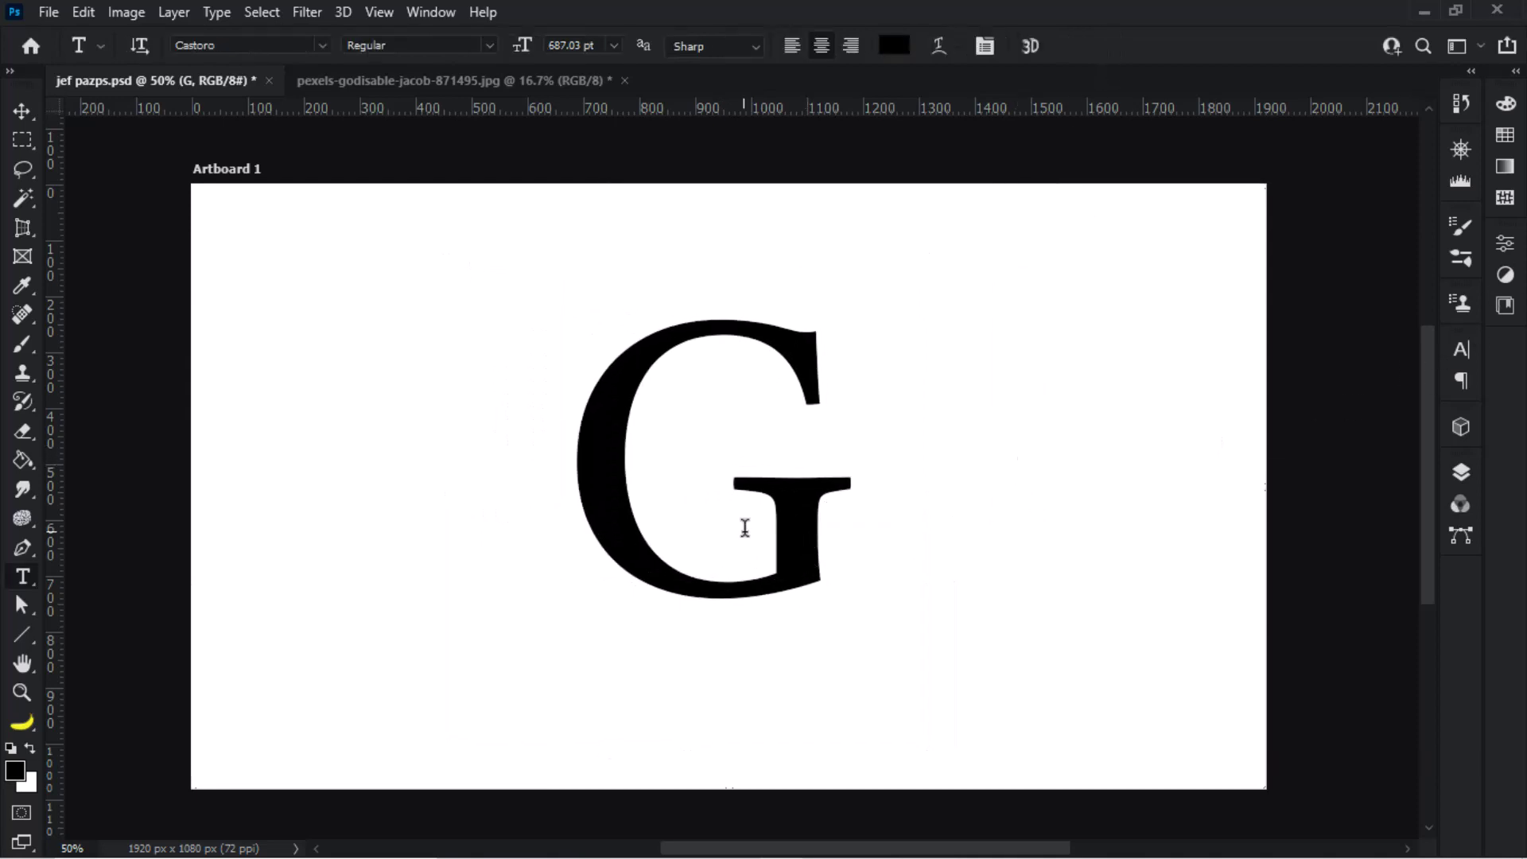
{"action": "key", "text": "v"}
{"action": "left_click_drag", "start_coordinate": [790, 489], "coordinate": [790, 501]}
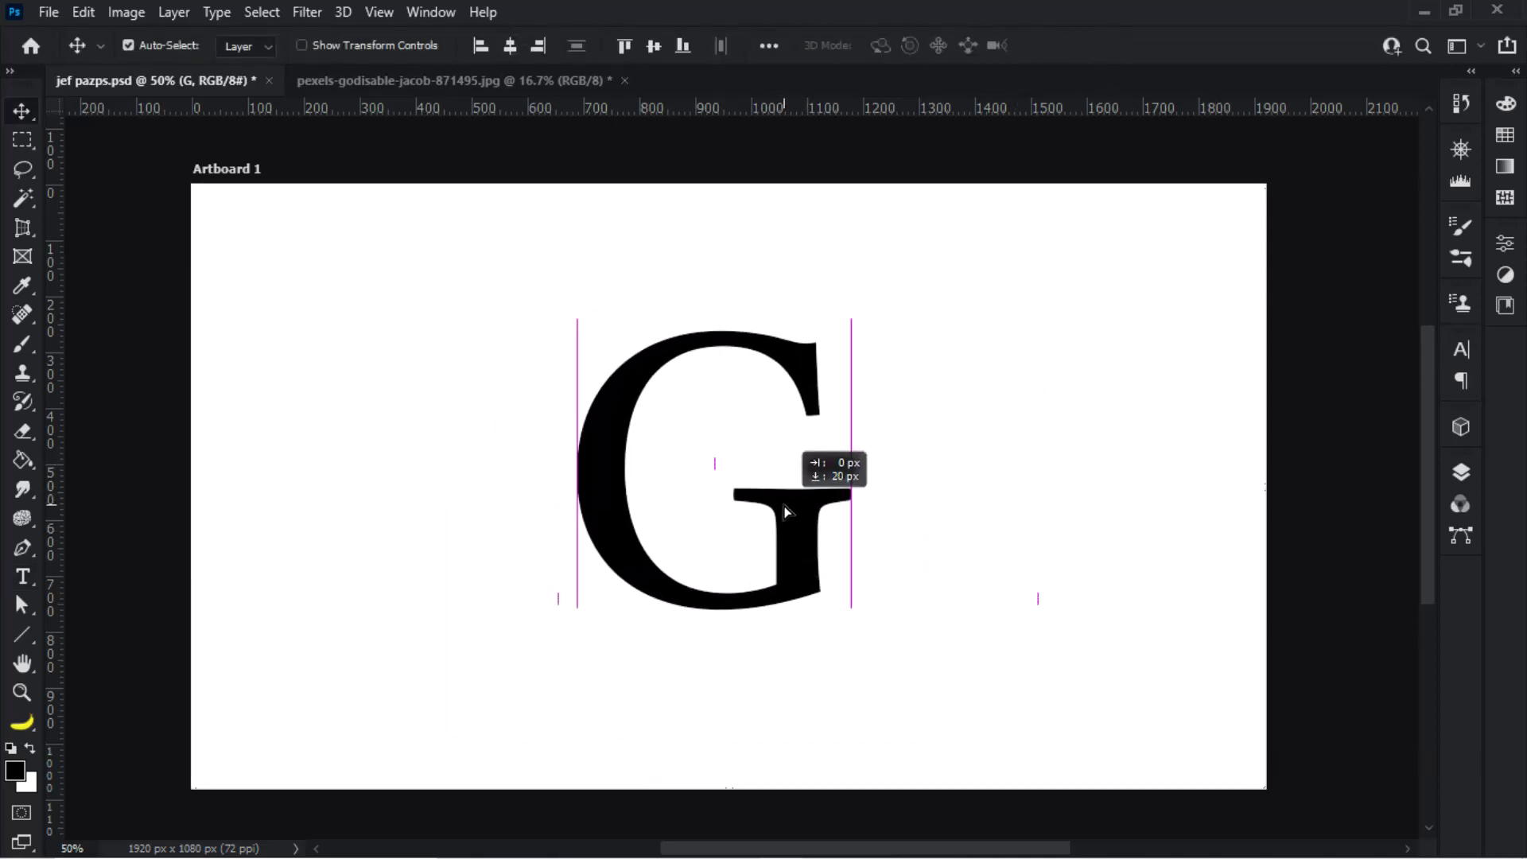
{"action": "left_click", "coordinate": [416, 80]}
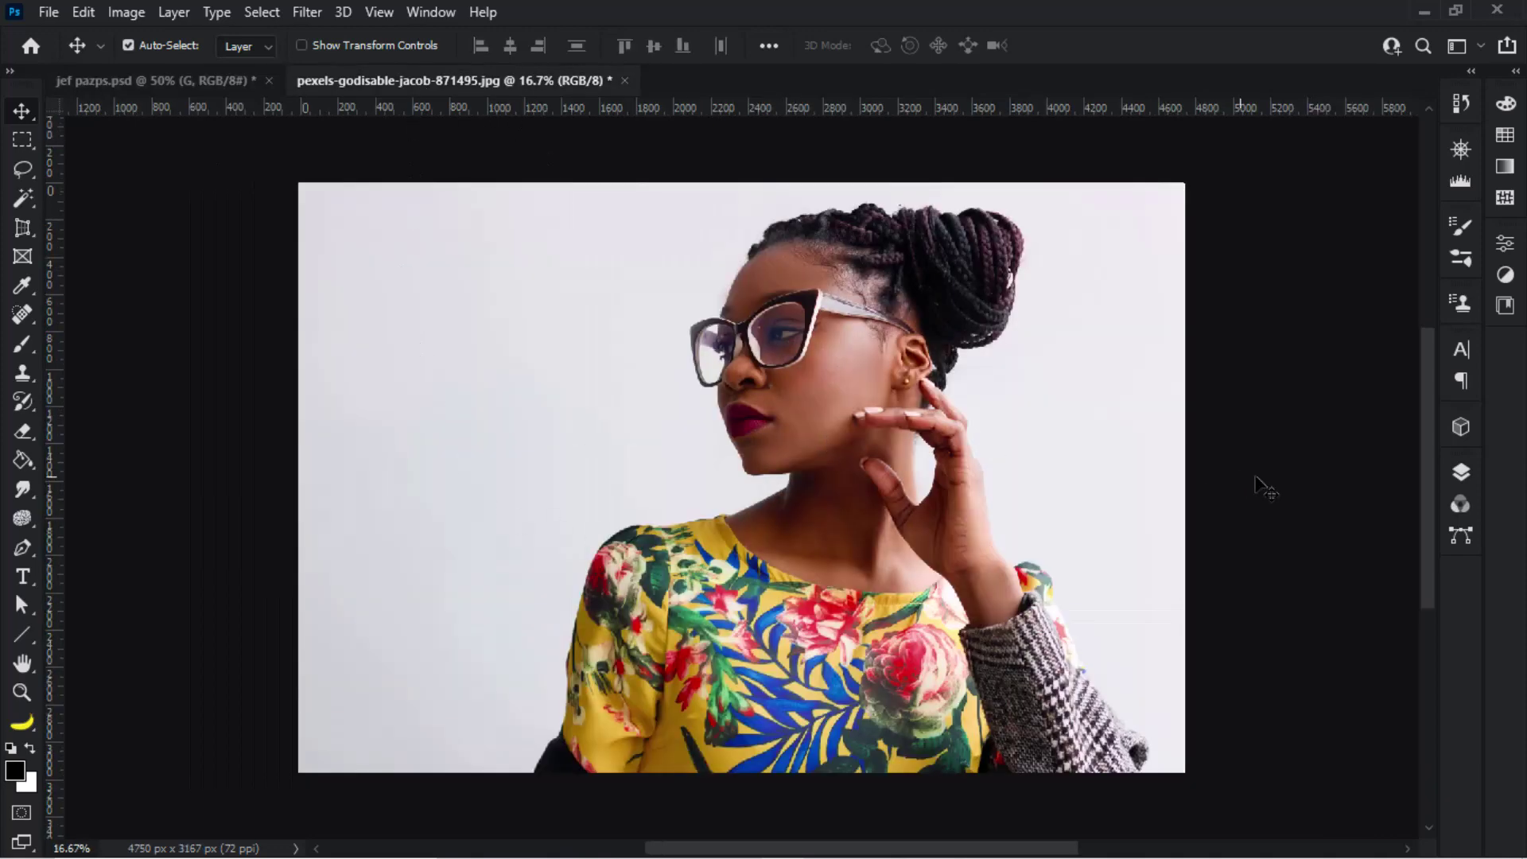
Step: Unlock the Background layer and flip the portrait photo horizontally
{"action": "left_click", "coordinate": [1461, 473]}
{"action": "left_click", "coordinate": [1407, 562]}
{"action": "left_click", "coordinate": [83, 12]}
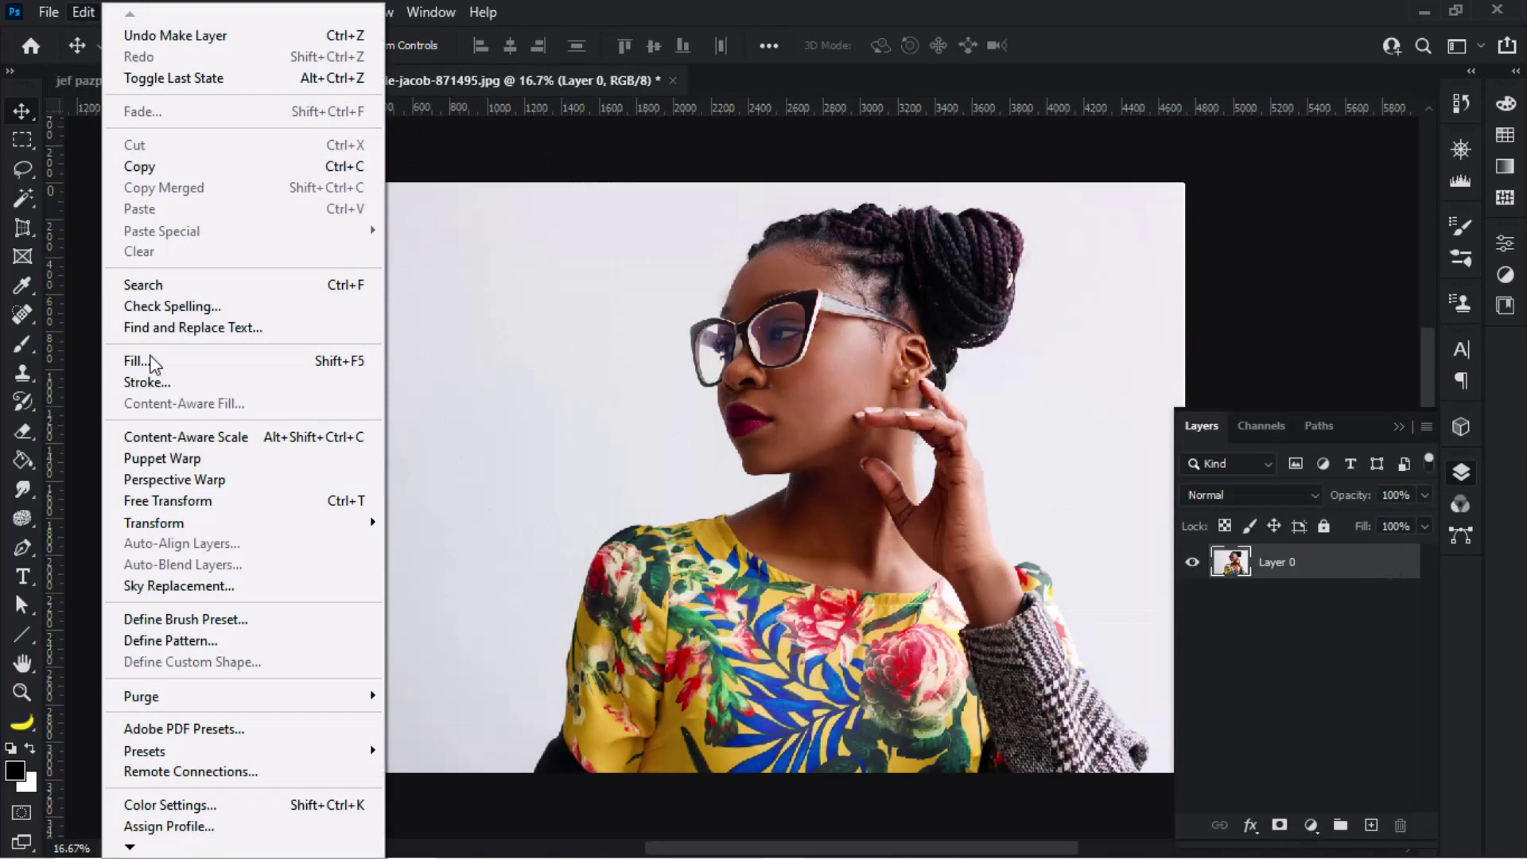
{"action": "left_click", "coordinate": [171, 503]}
{"action": "right_click", "coordinate": [760, 164]}
{"action": "left_click", "coordinate": [795, 539]}
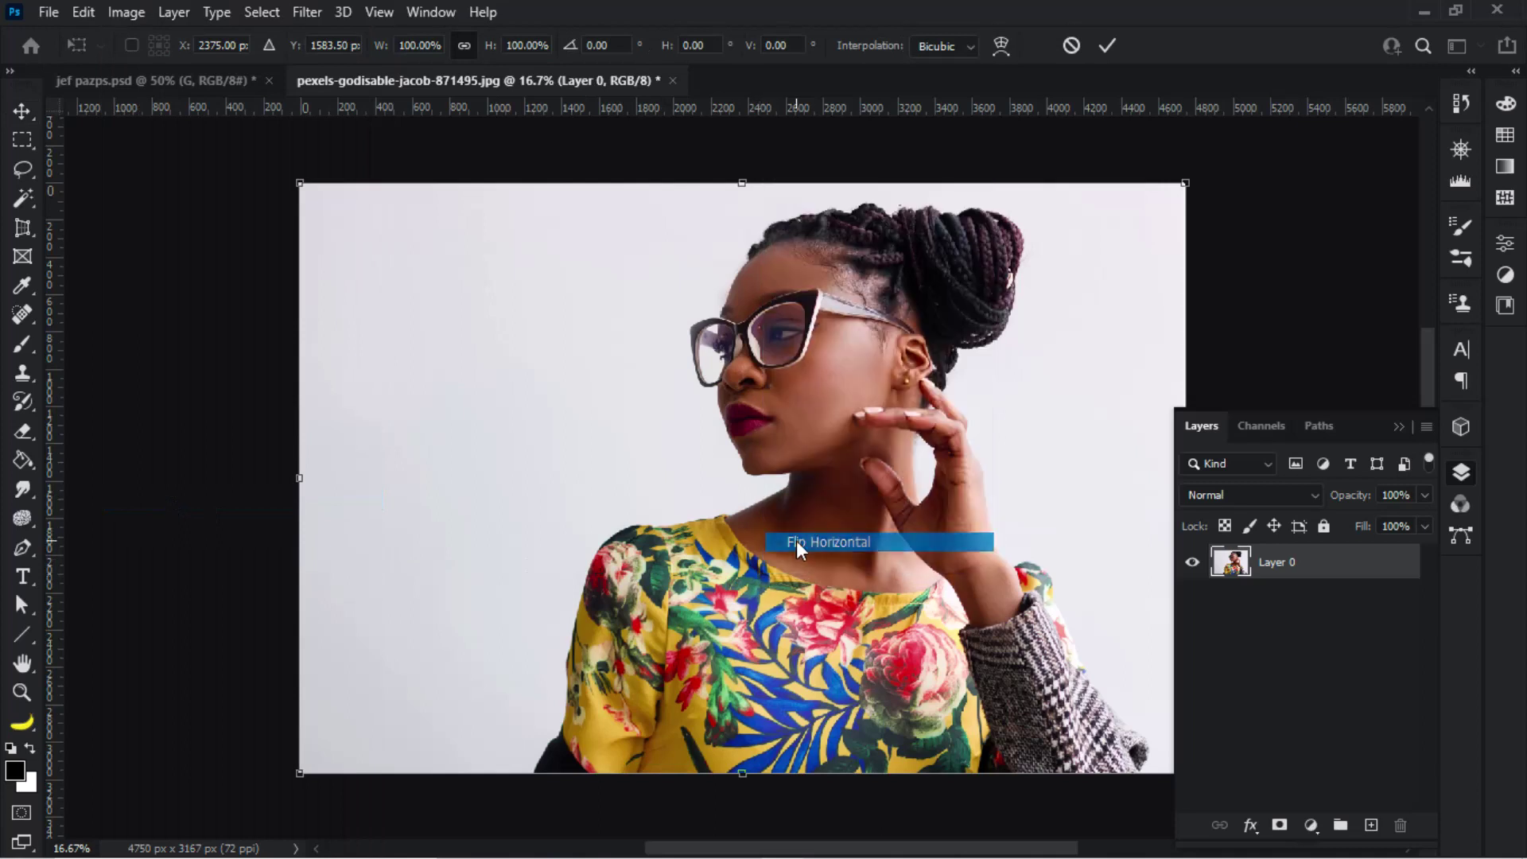
{"action": "left_click", "coordinate": [1106, 47]}
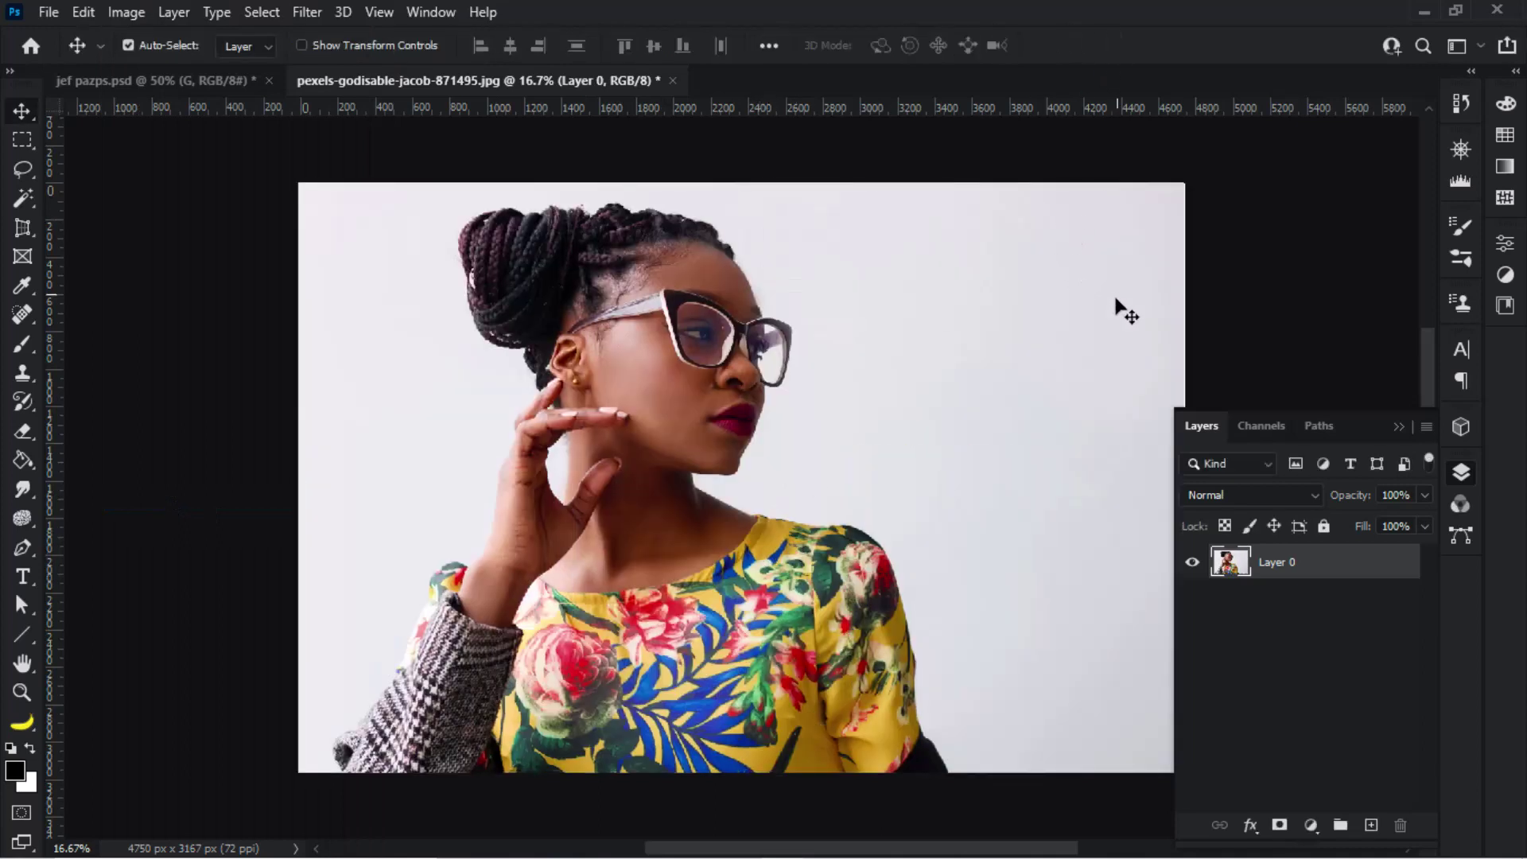
Step: Remove the photo's background so the woman is left on transparency
{"action": "left_click", "coordinate": [1397, 427]}
{"action": "left_click", "coordinate": [1505, 242]}
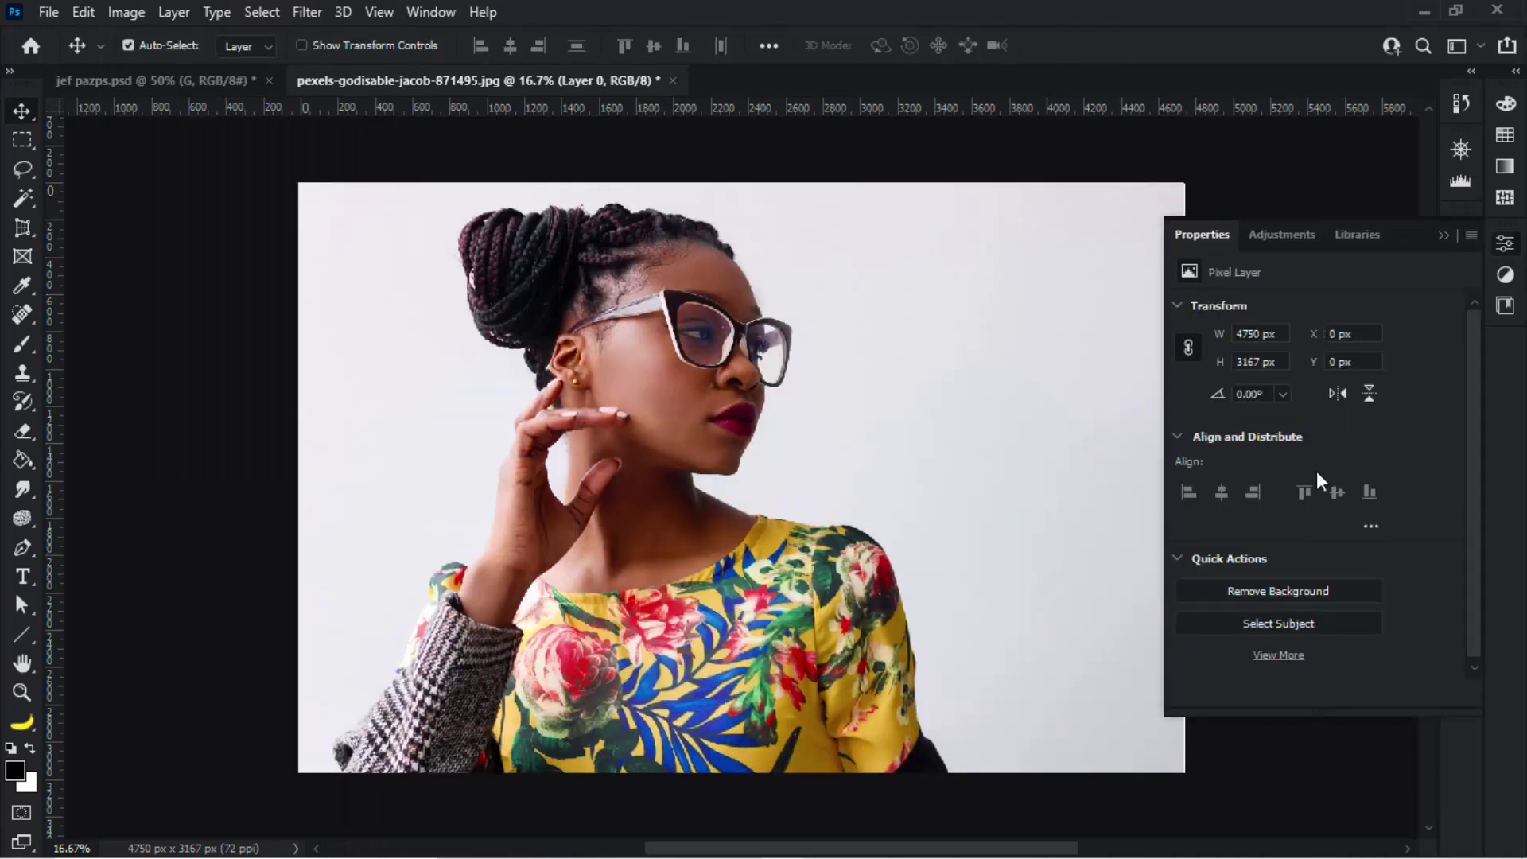
{"action": "left_click", "coordinate": [1277, 592]}
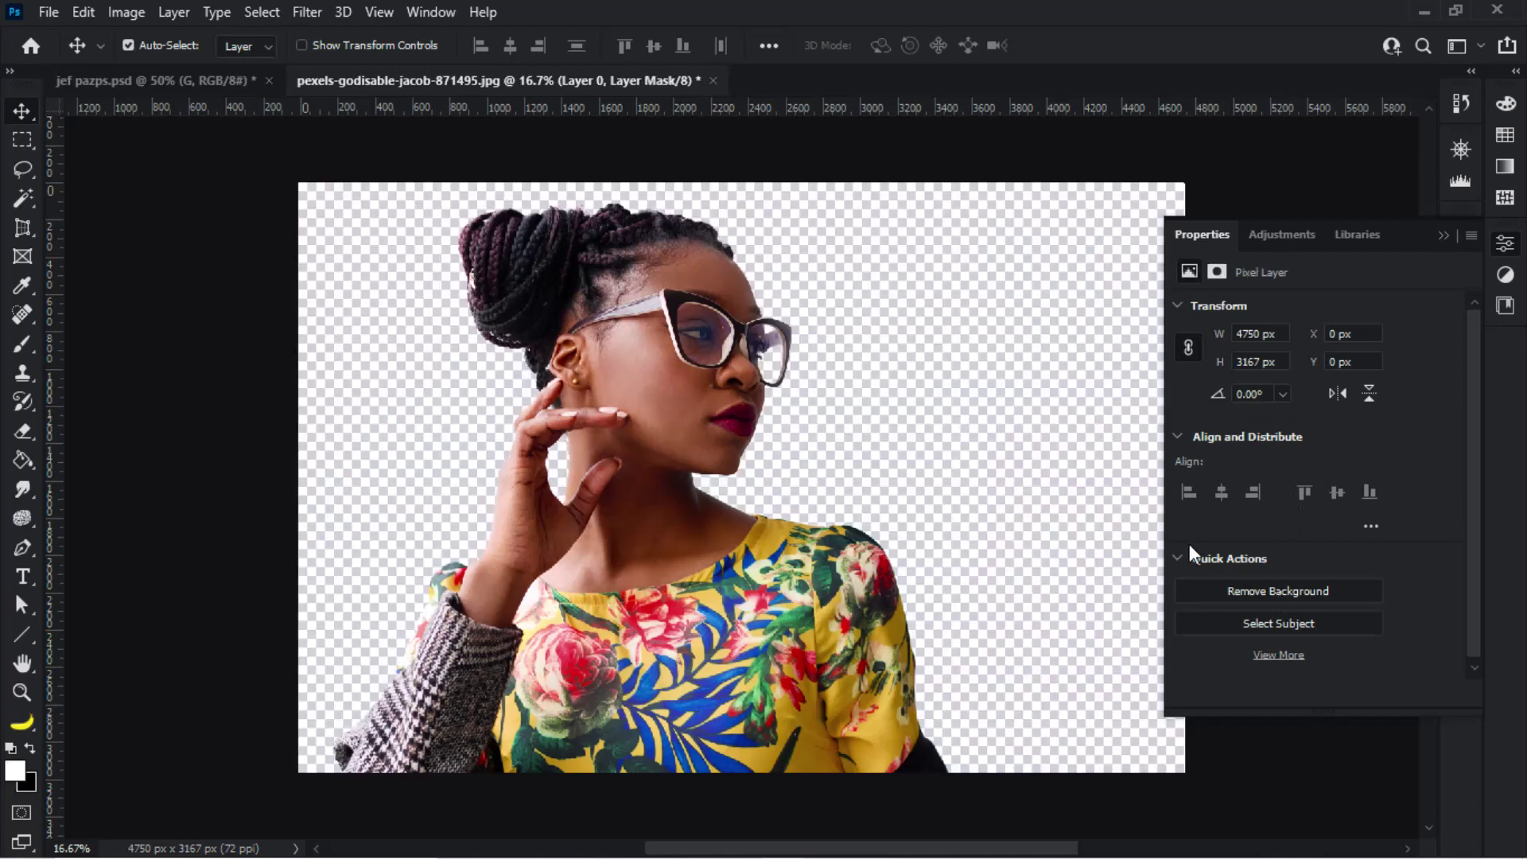
{"action": "left_click", "coordinate": [1461, 473]}
{"action": "right_click", "coordinate": [1279, 569]}
{"action": "left_click", "coordinate": [1312, 634]}
{"action": "left_click", "coordinate": [1398, 427]}
Step: Place the cutout woman on the G artboard, scaled down and positioned over the letter
{"action": "left_click_drag", "start_coordinate": [549, 286], "coordinate": [738, 491]}
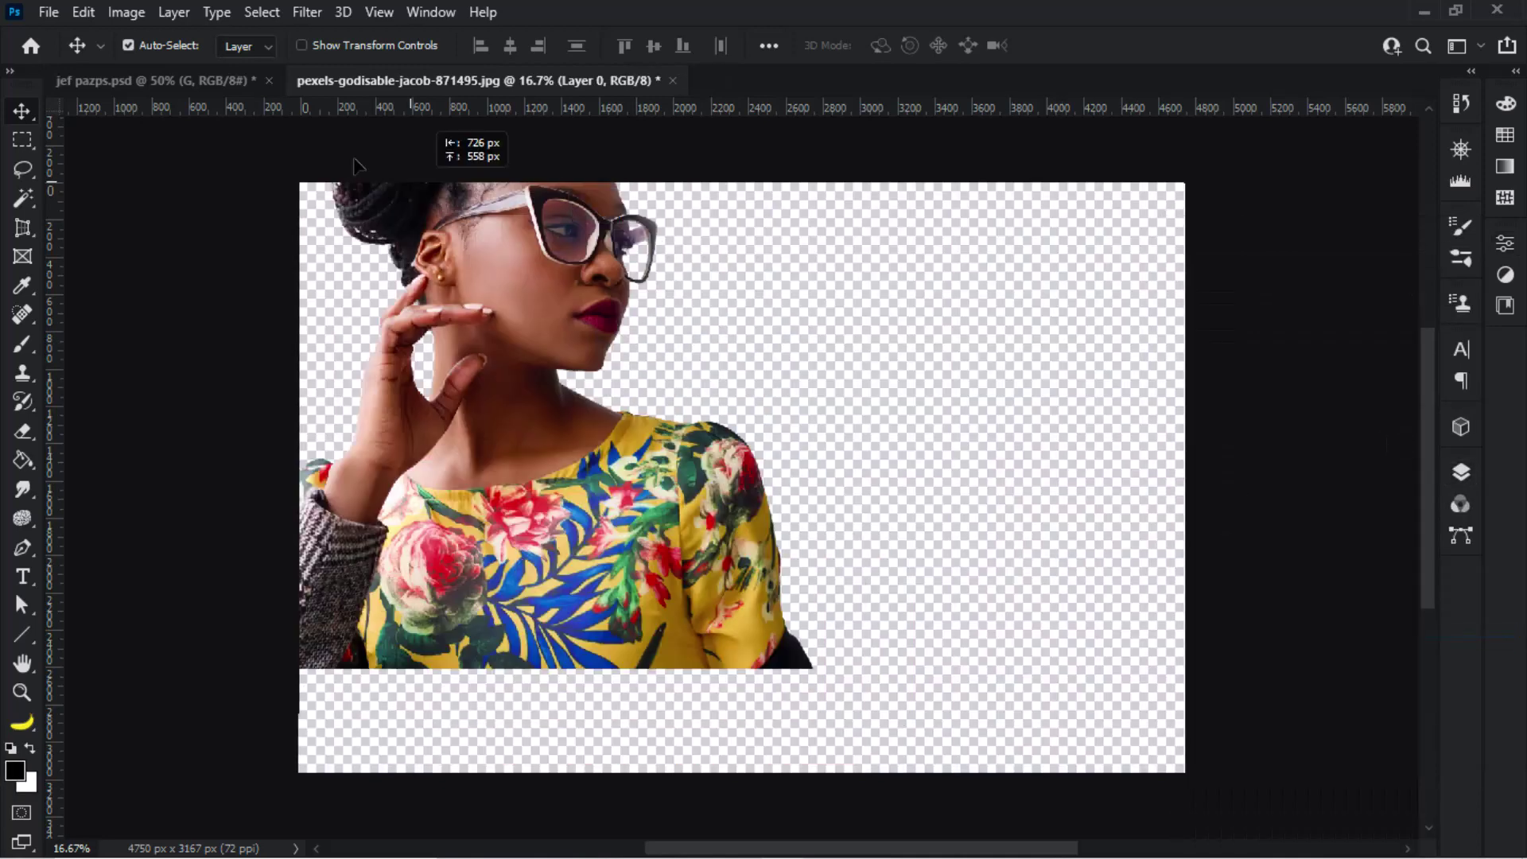
{"action": "scroll", "coordinate": [738, 491], "scroll_direction": "down", "scroll_amount": 3}
{"action": "key", "text": "ctrl+t"}
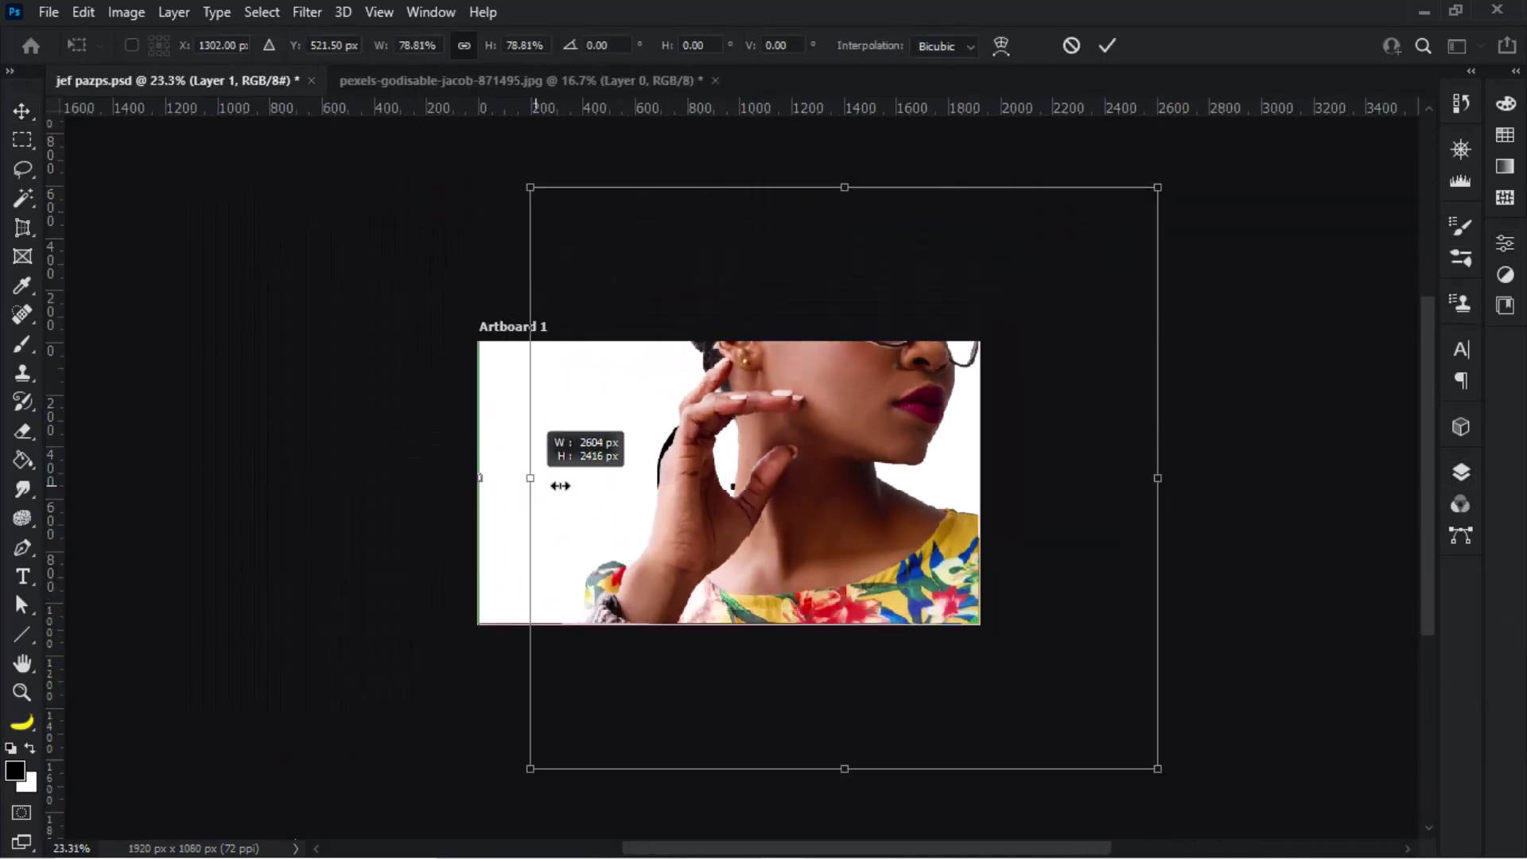
{"action": "left_click_drag", "start_coordinate": [557, 484], "coordinate": [771, 484]}
{"action": "mouse_move", "coordinate": [1041, 381]}
{"action": "left_mouse_down"}
{"action": "mouse_move", "coordinate": [856, 484]}
{"action": "mouse_move", "coordinate": [795, 470]}
{"action": "mouse_move", "coordinate": [747, 509]}
{"action": "left_mouse_up"}
{"action": "scroll", "coordinate": [726, 461], "scroll_direction": "up", "scroll_amount": 2}
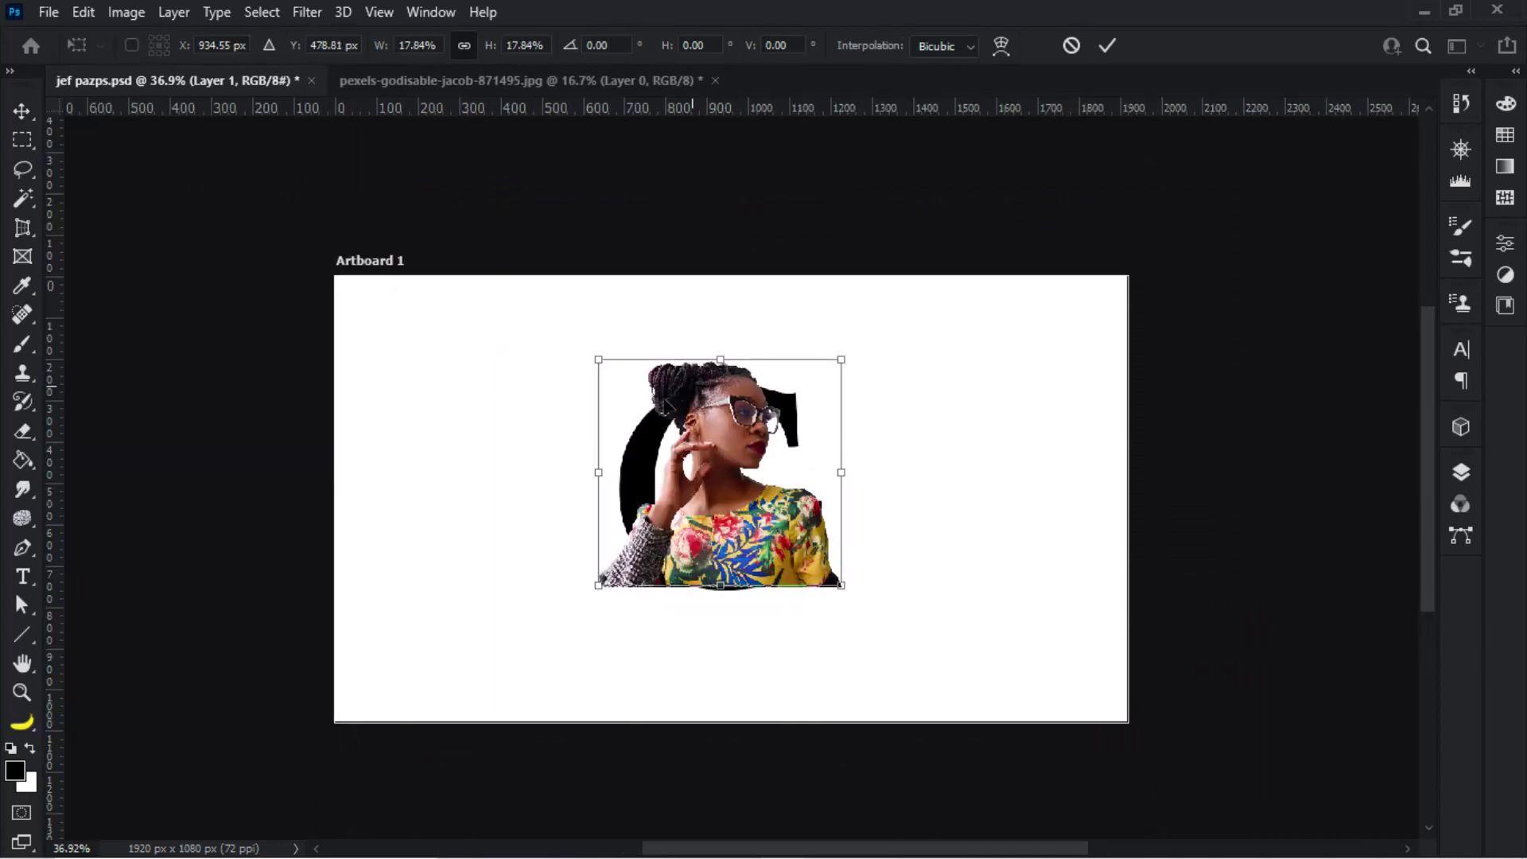
{"action": "left_click_drag", "start_coordinate": [598, 473], "coordinate": [539, 477]}
{"action": "left_click_drag", "start_coordinate": [708, 564], "coordinate": [711, 544]}
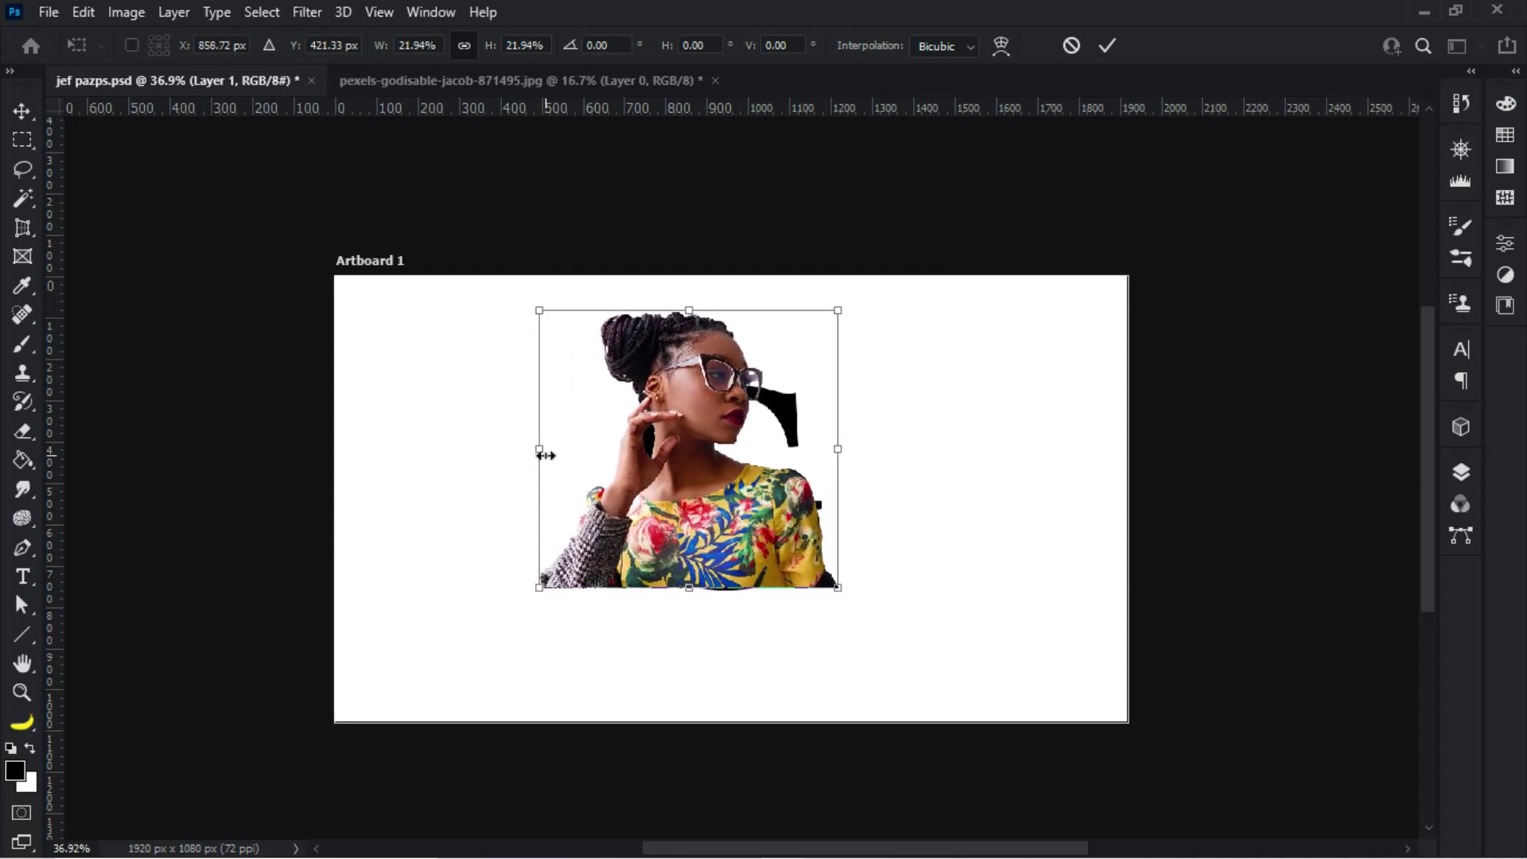
{"action": "left_click_drag", "start_coordinate": [542, 450], "coordinate": [543, 451]}
{"action": "left_click", "coordinate": [1105, 47]}
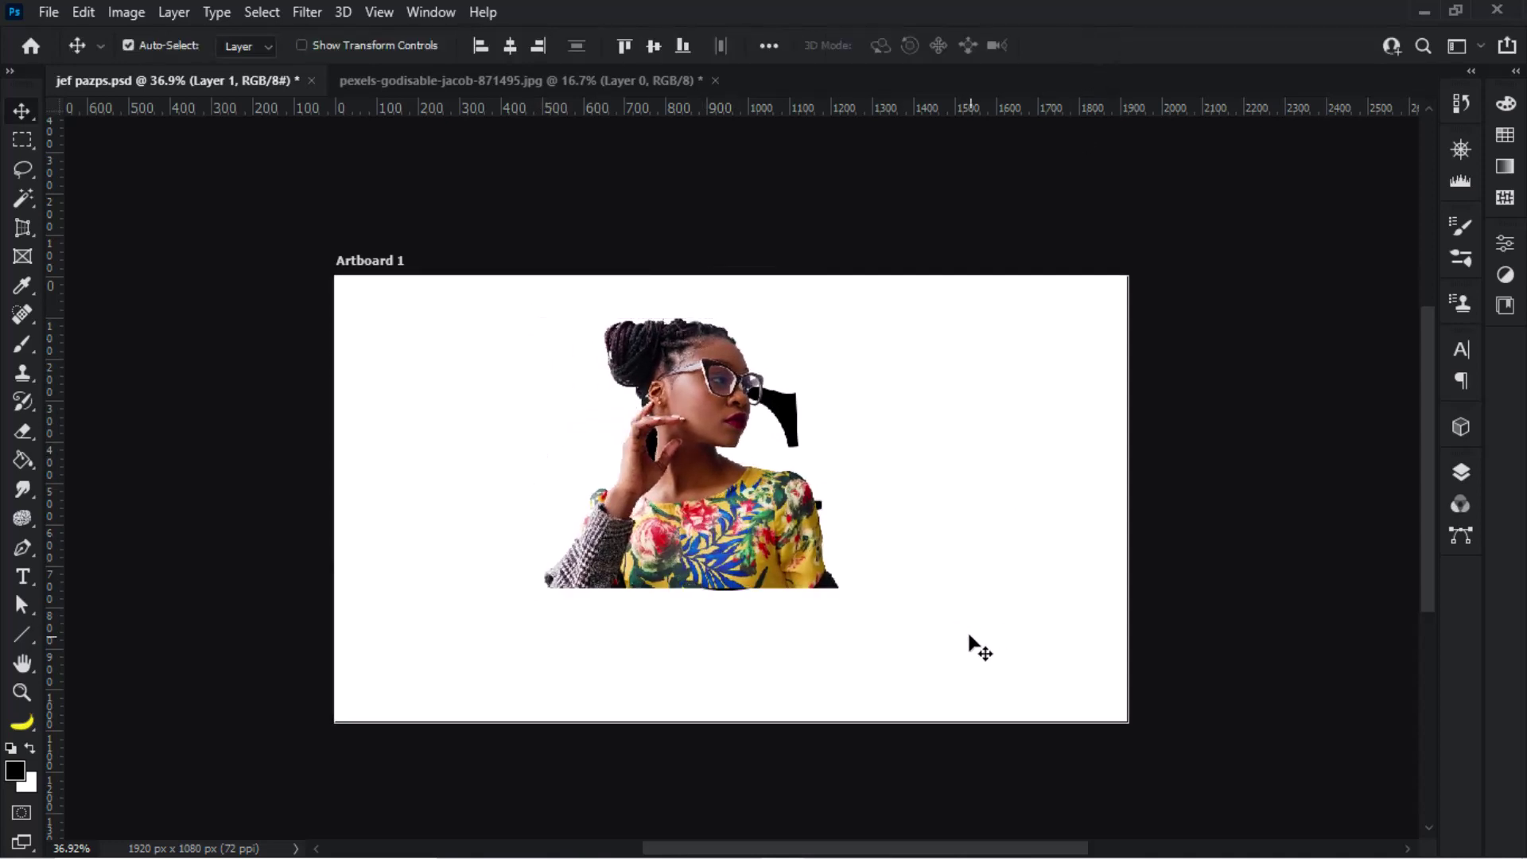
{"action": "key", "text": "ctrl+t"}
{"action": "left_click_drag", "start_coordinate": [691, 317], "coordinate": [693, 333]}
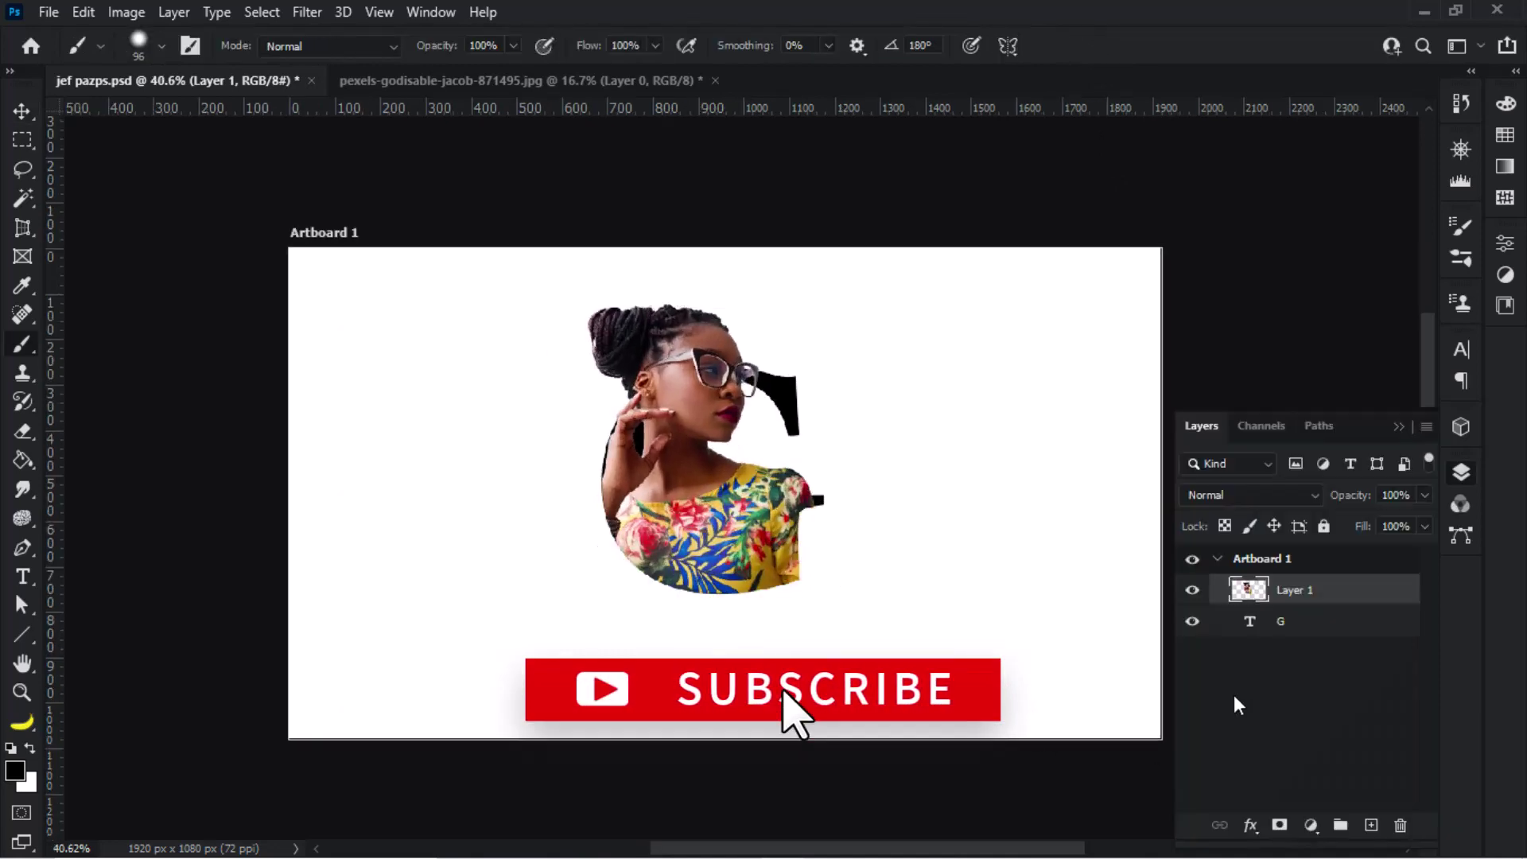
Step: Duplicate the woman's layer and clip the lower copy inside the G
{"action": "key", "text": "ctrl+j"}
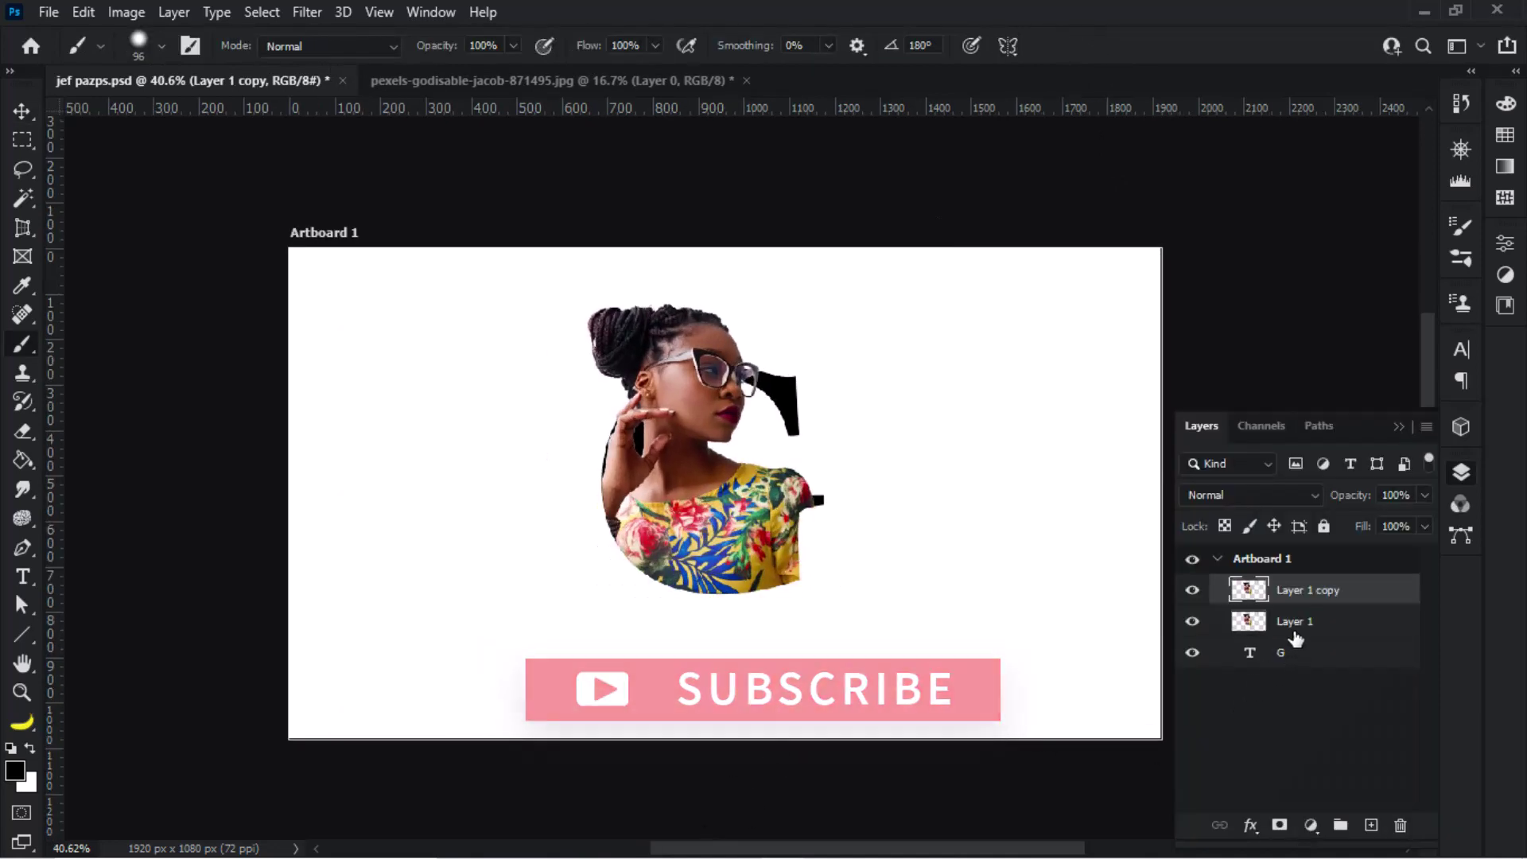
{"action": "left_click", "coordinate": [1297, 627], "text": "alt"}
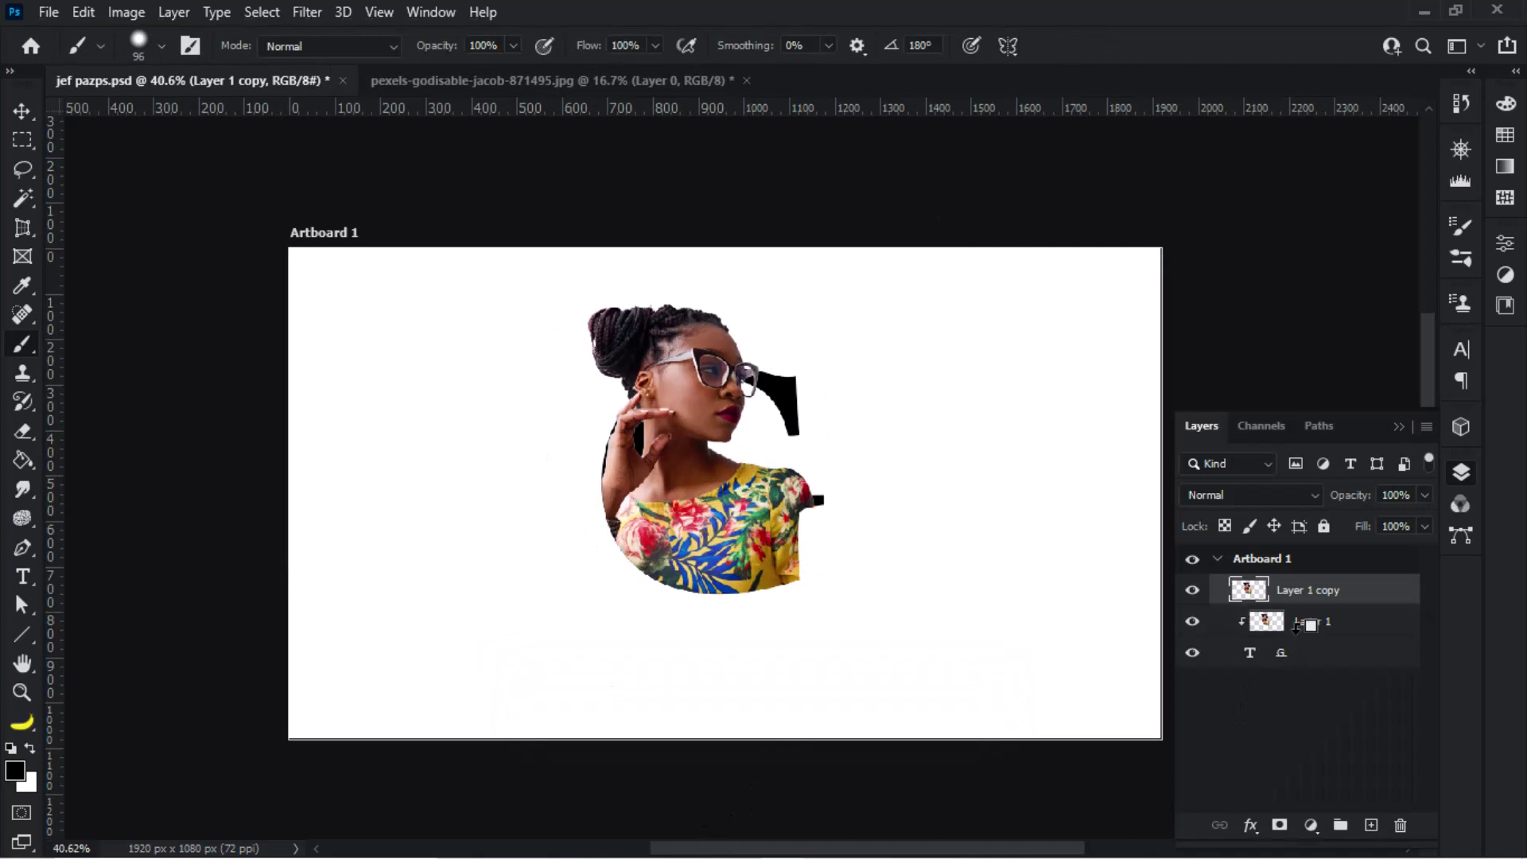
{"action": "left_click", "coordinate": [1193, 591]}
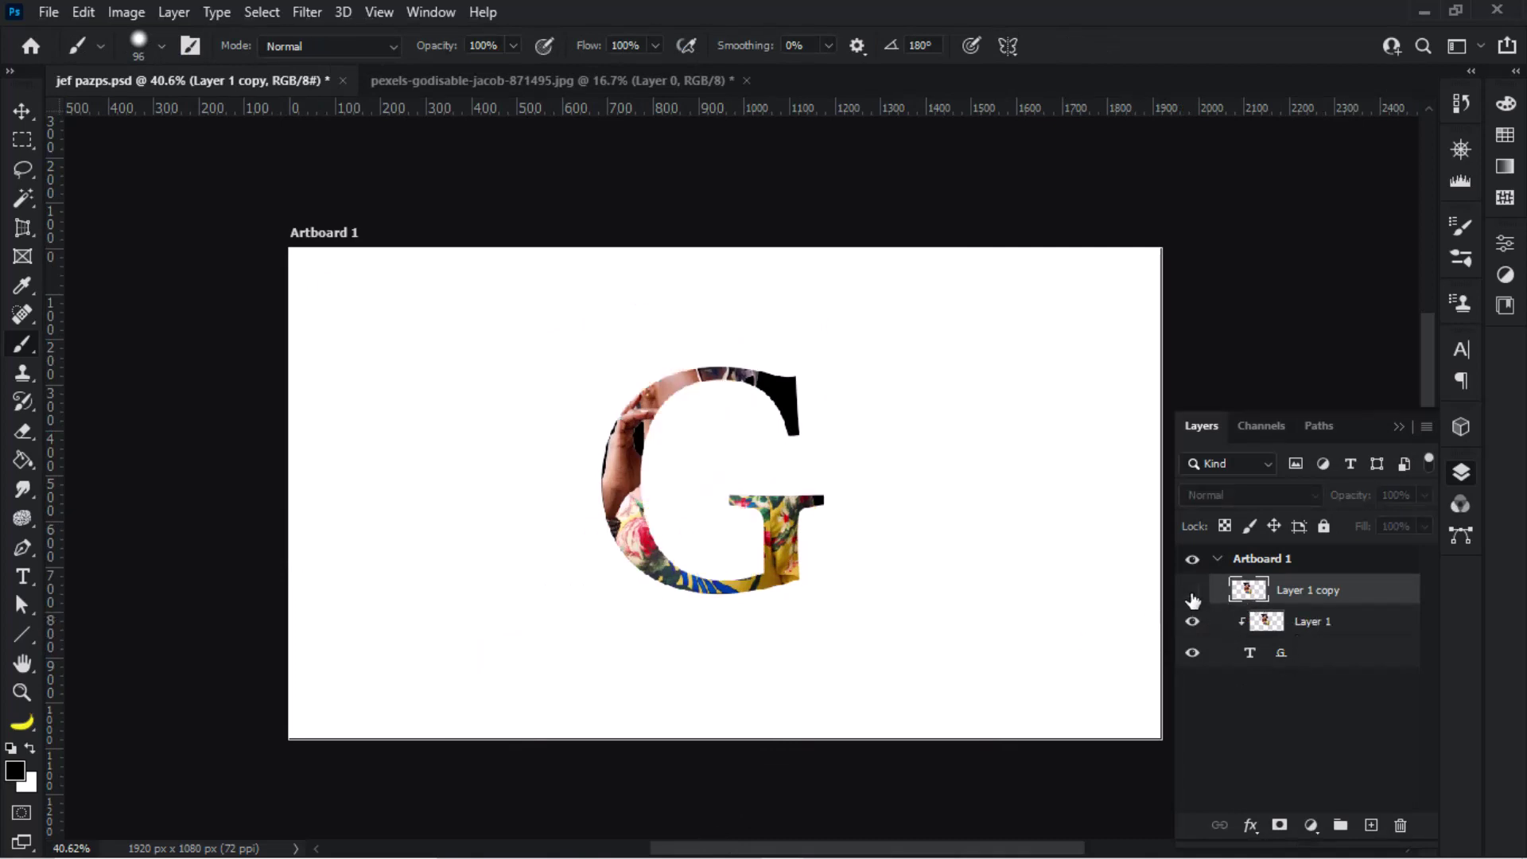
{"action": "left_click", "coordinate": [1193, 591]}
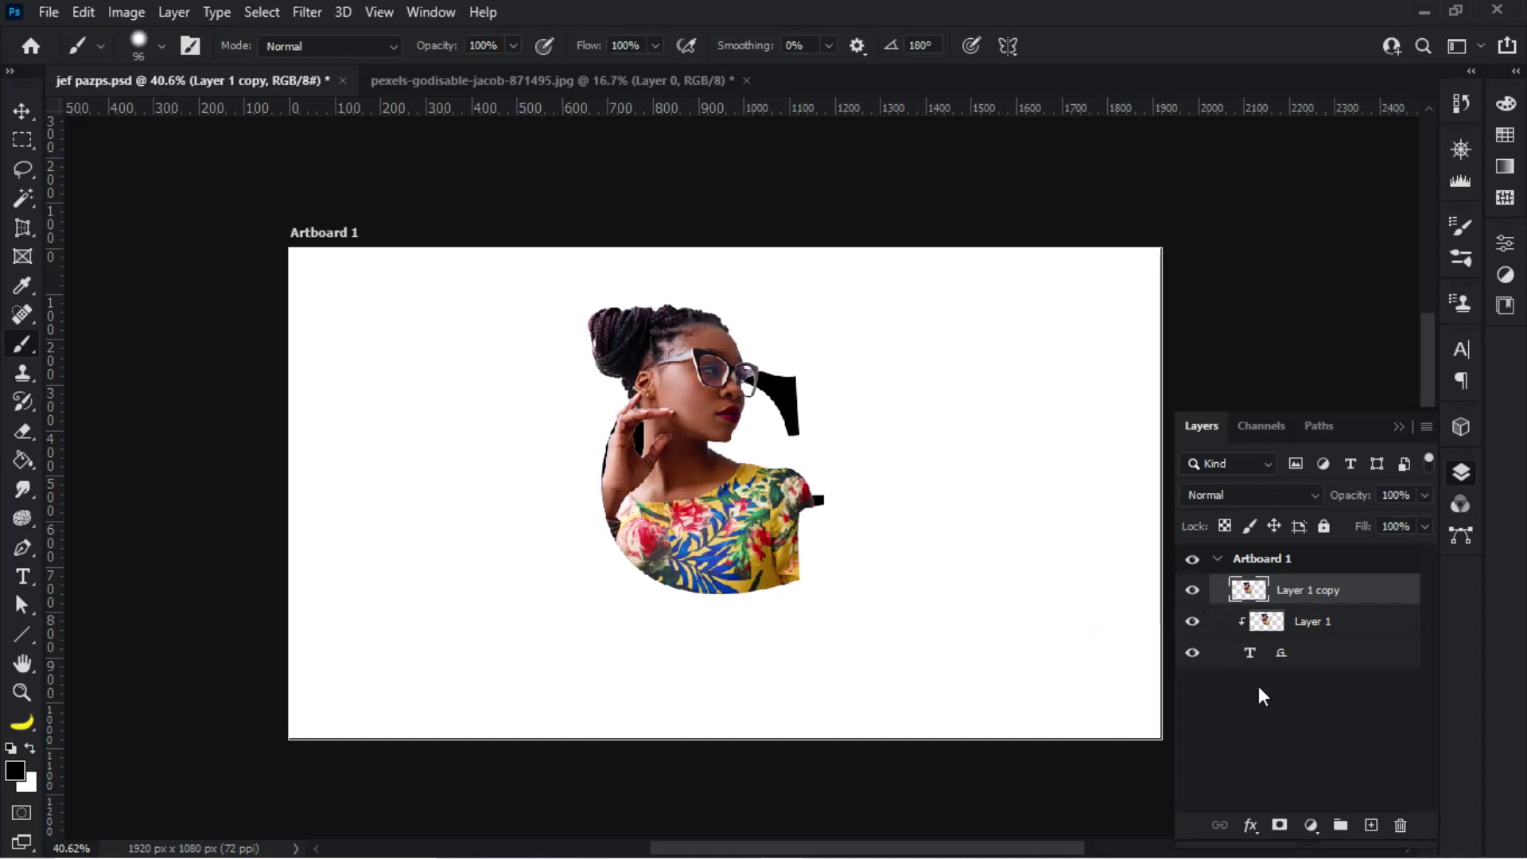
Step: Add an inverted mask to the top copy and paint her head and chin back above the G
{"action": "left_click", "coordinate": [1279, 827]}
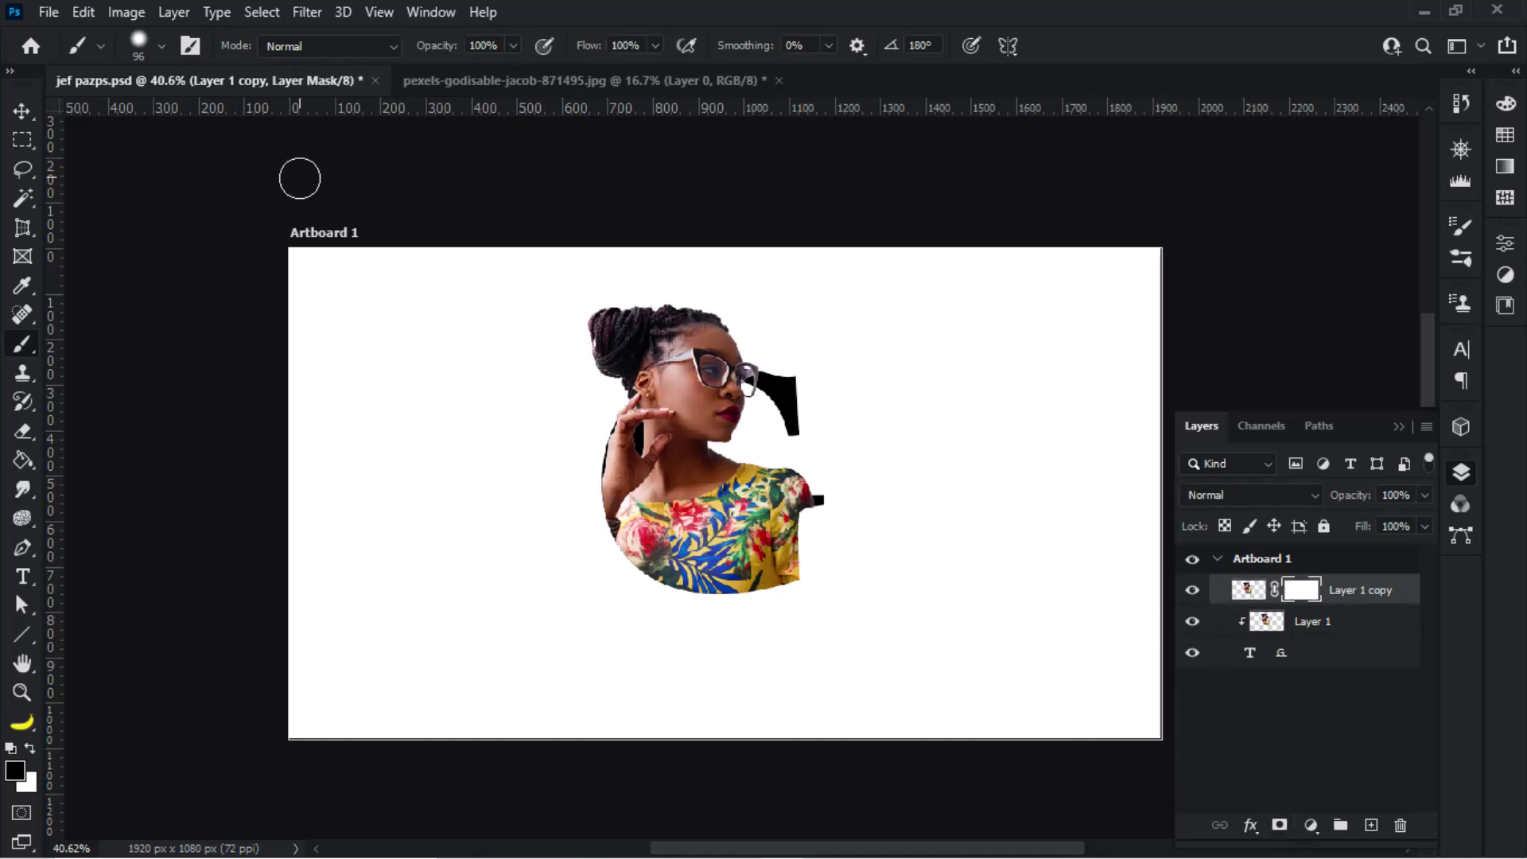
{"action": "left_click", "coordinate": [121, 12]}
{"action": "left_click", "coordinate": [414, 327]}
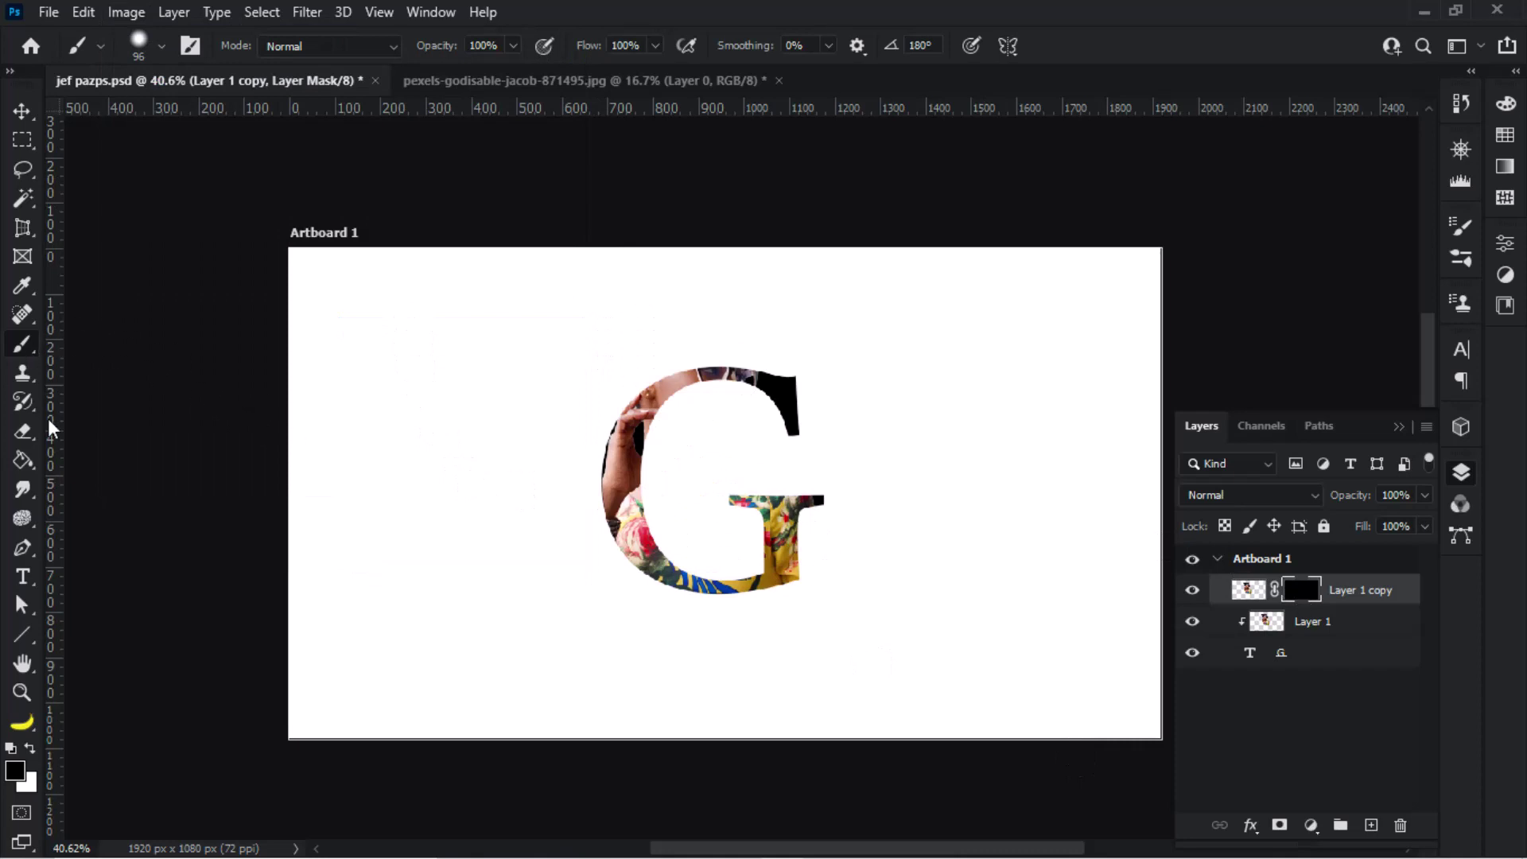
{"action": "mouse_move", "coordinate": [811, 512]}
{"action": "left_mouse_down"}
{"action": "mouse_move", "coordinate": [720, 433]}
{"action": "mouse_move", "coordinate": [675, 437]}
{"action": "mouse_move", "coordinate": [823, 427]}
{"action": "mouse_move", "coordinate": [788, 449]}
{"action": "mouse_move", "coordinate": [672, 433]}
{"action": "left_mouse_up"}
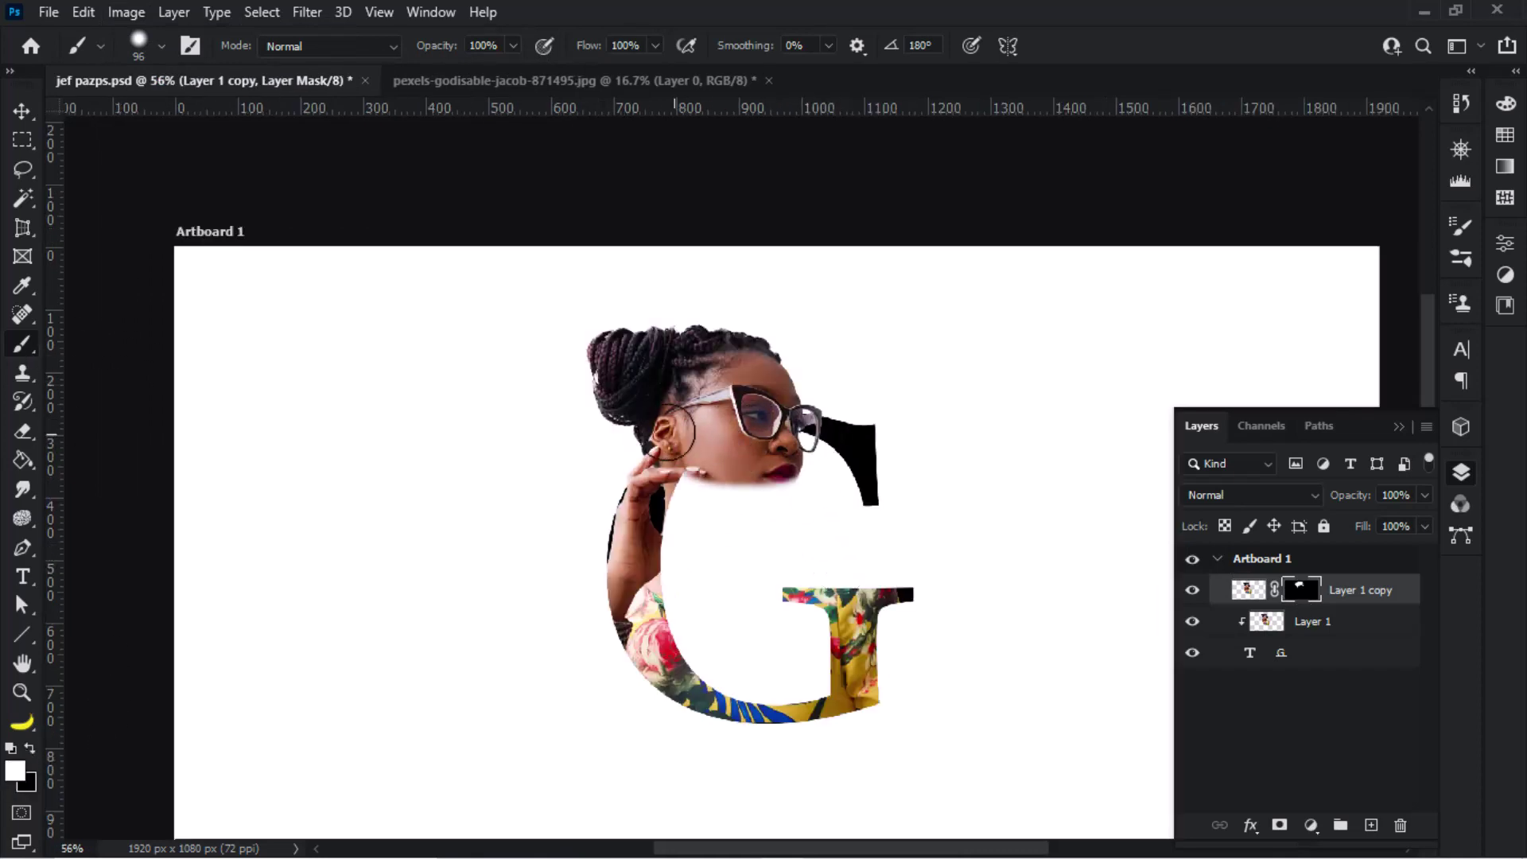
{"action": "scroll", "coordinate": [768, 486], "scroll_direction": "up", "scroll_amount": 3}
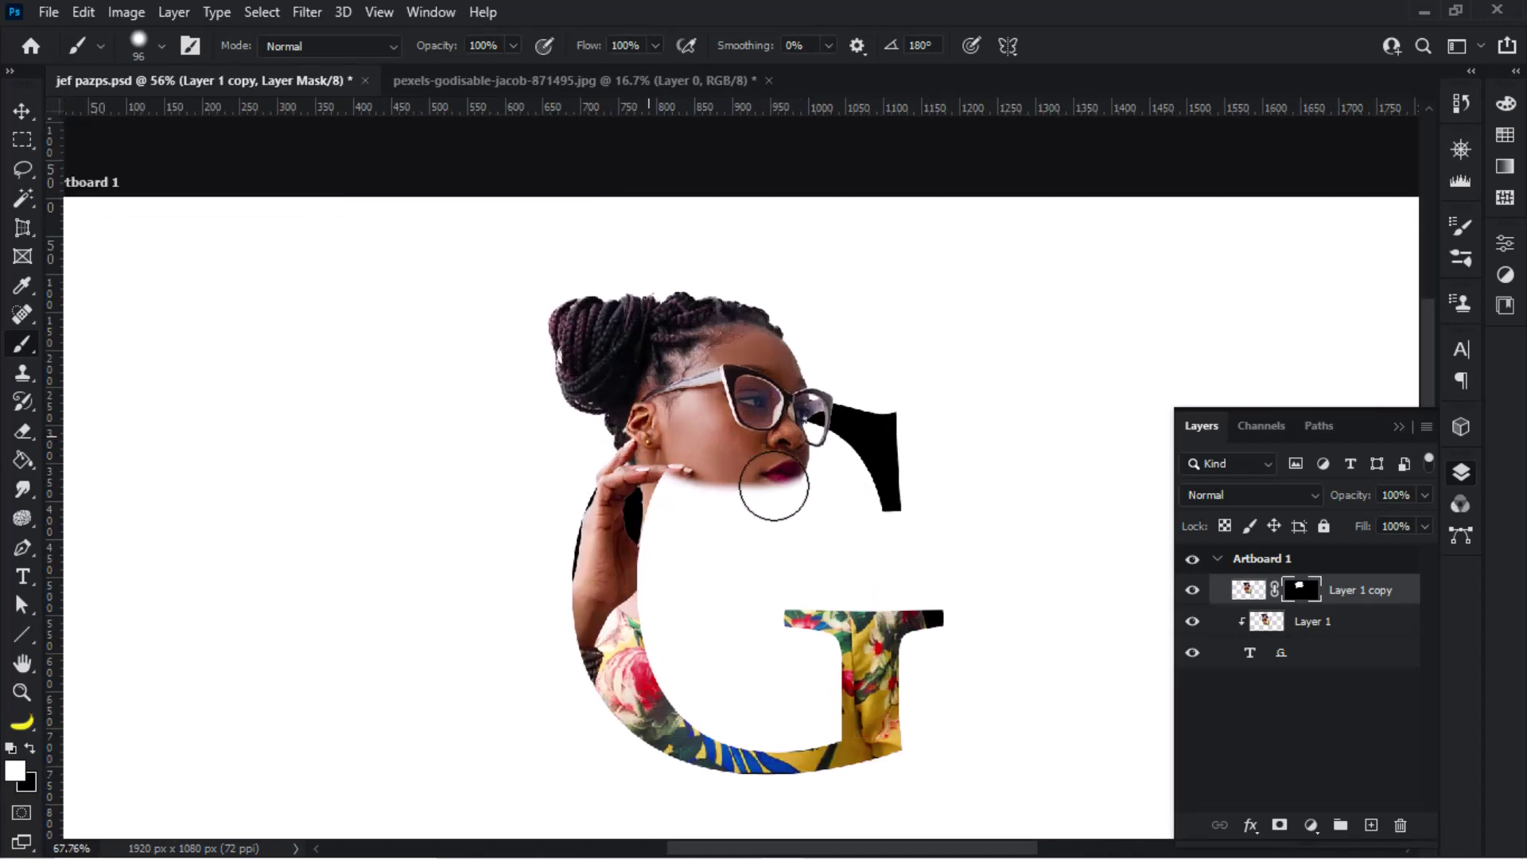
{"action": "mouse_move", "coordinate": [798, 477]}
{"action": "left_mouse_down"}
{"action": "mouse_move", "coordinate": [756, 443]}
{"action": "mouse_move", "coordinate": [726, 460]}
{"action": "mouse_move", "coordinate": [708, 447]}
{"action": "left_mouse_up"}
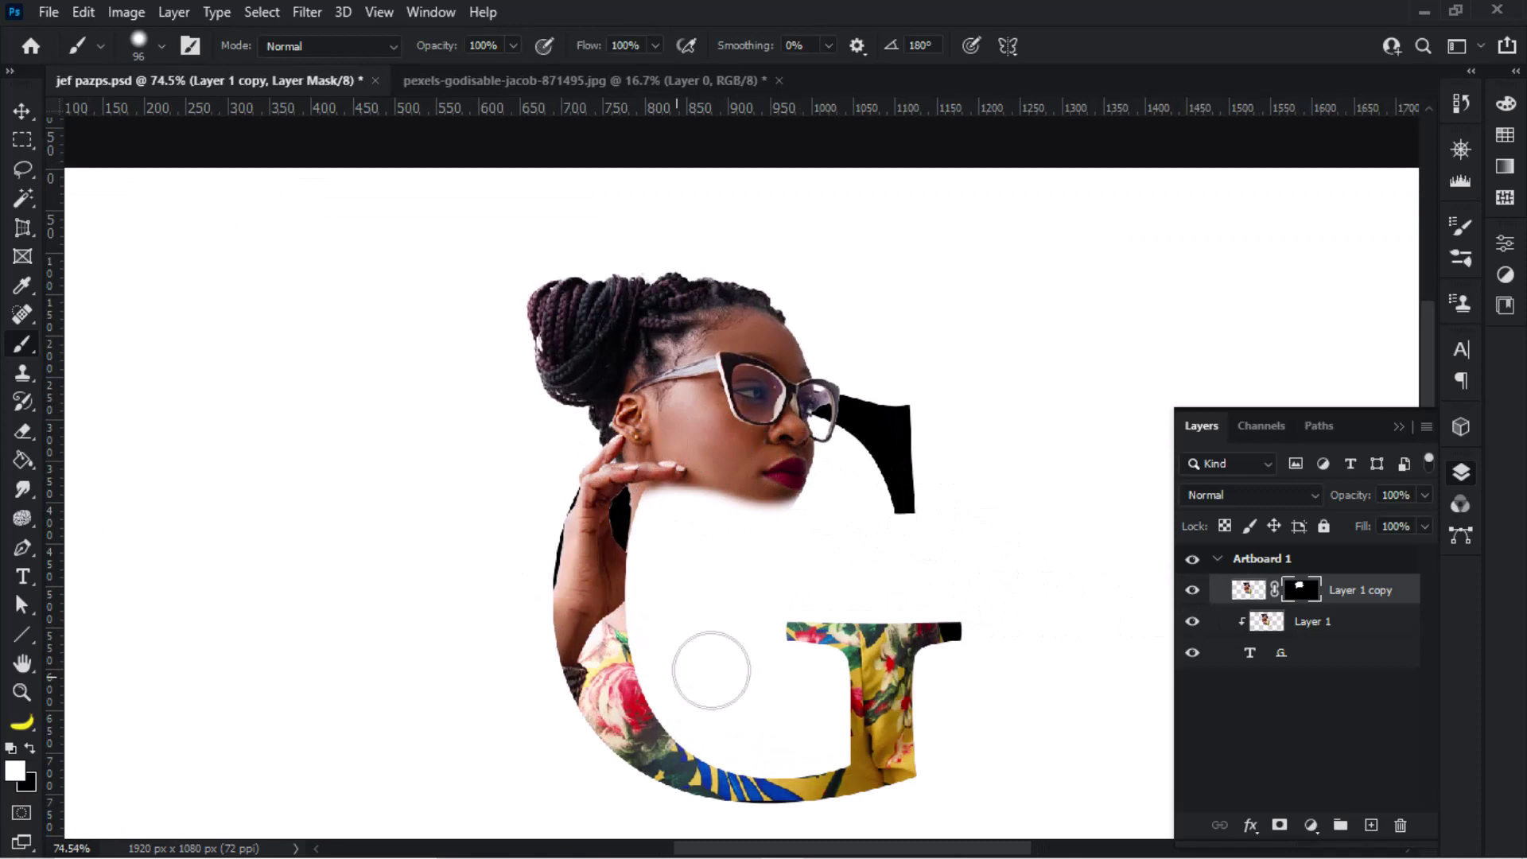
{"action": "scroll", "coordinate": [709, 668], "scroll_direction": "down", "scroll_amount": 4}
Step: Select all the G design's layers and move them slightly lower
{"action": "key", "text": "v"}
{"action": "scroll", "coordinate": [831, 586], "scroll_direction": "down", "scroll_amount": 1}
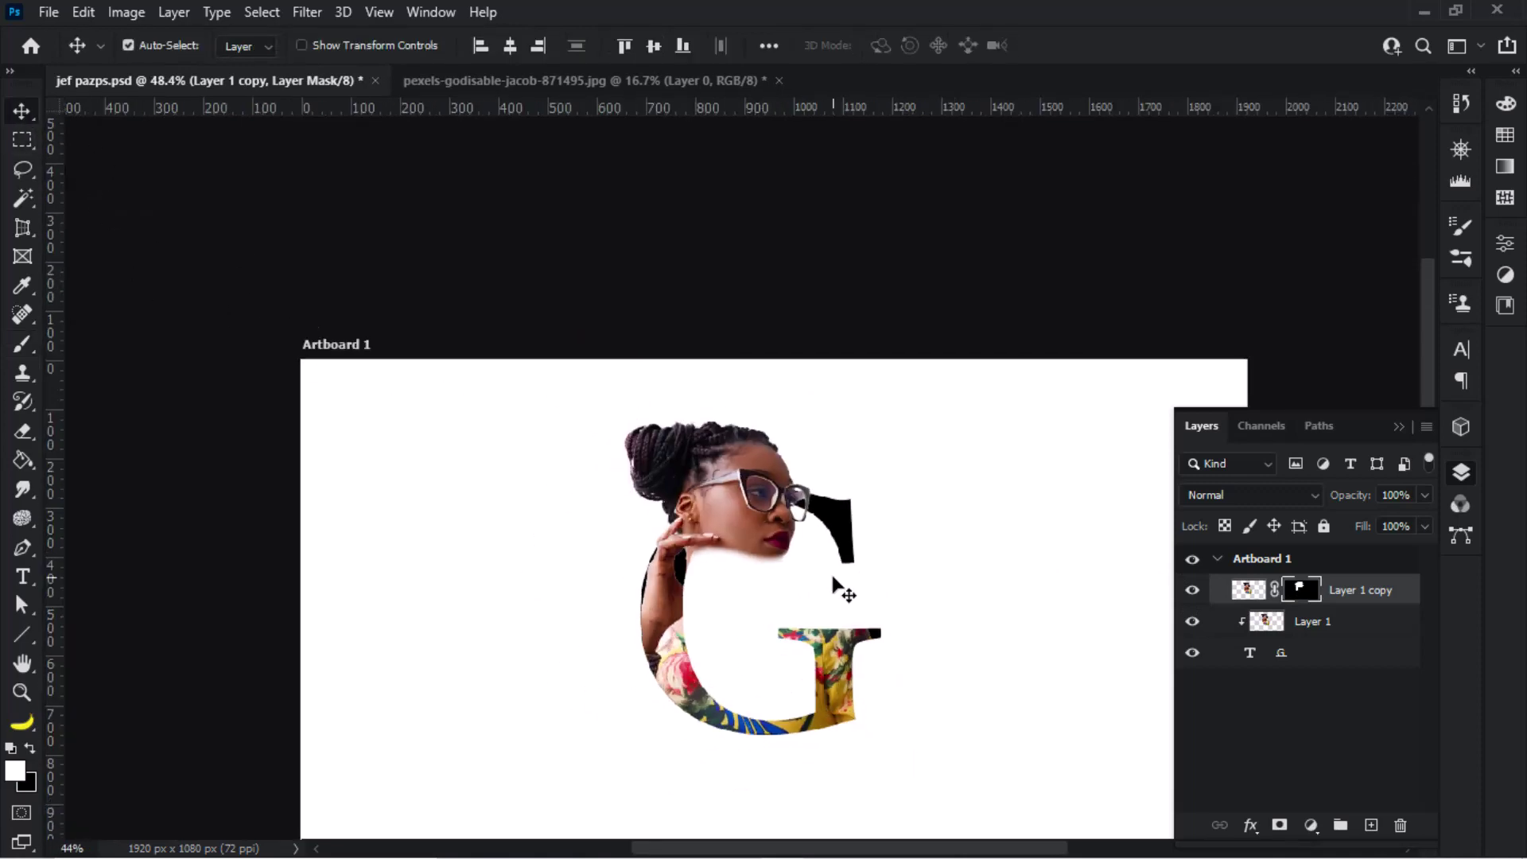
{"action": "scroll", "coordinate": [831, 586], "scroll_direction": "down", "scroll_amount": 1}
{"action": "left_click", "coordinate": [1302, 662], "text": "shift"}
{"action": "scroll", "coordinate": [792, 613], "scroll_direction": "down", "scroll_amount": 2}
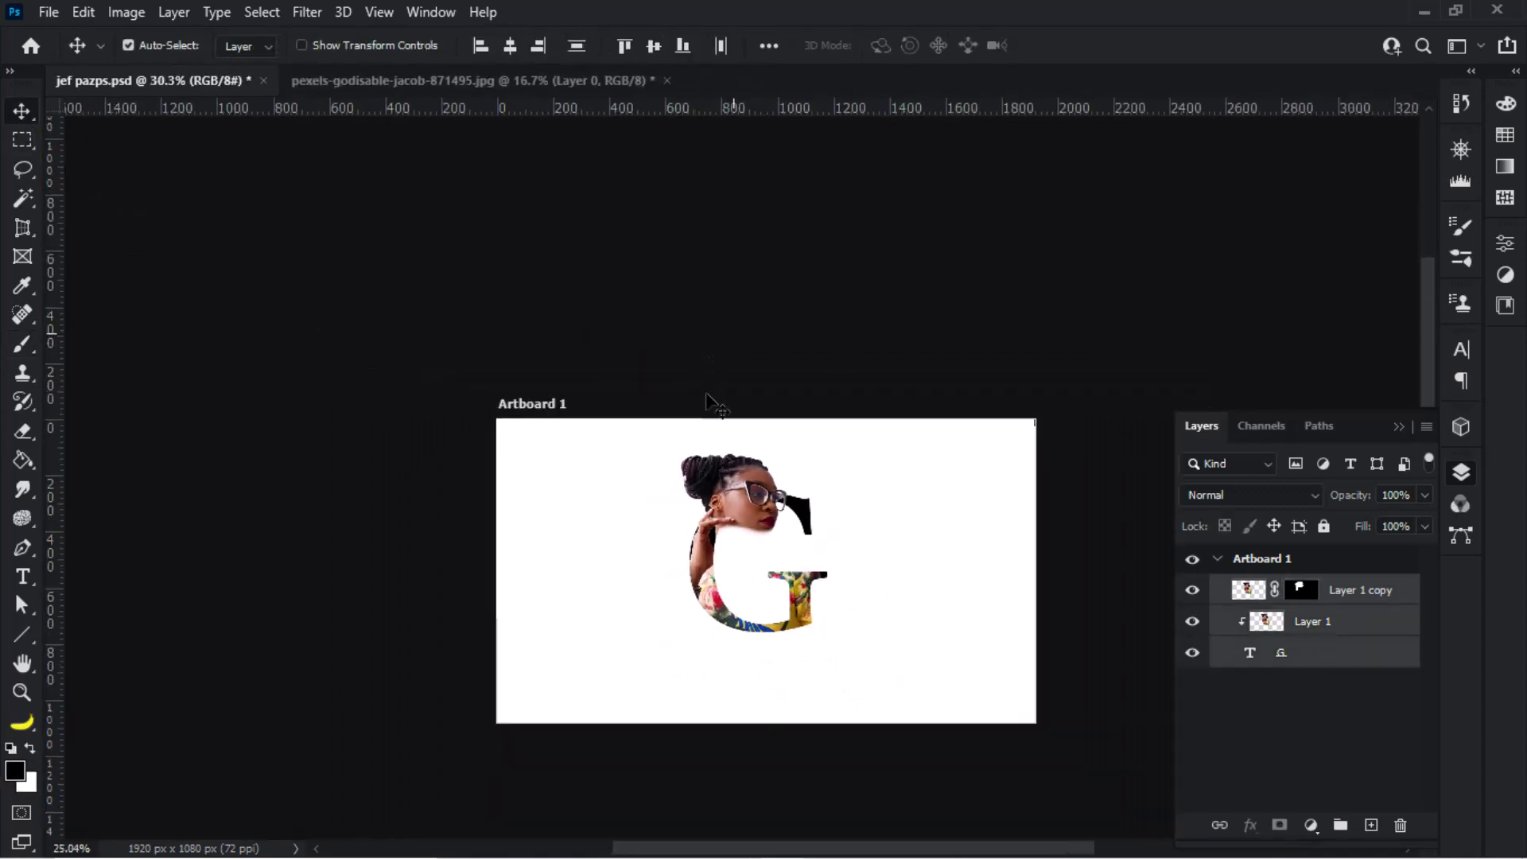
{"action": "scroll", "coordinate": [764, 557], "scroll_direction": "up", "scroll_amount": 1}
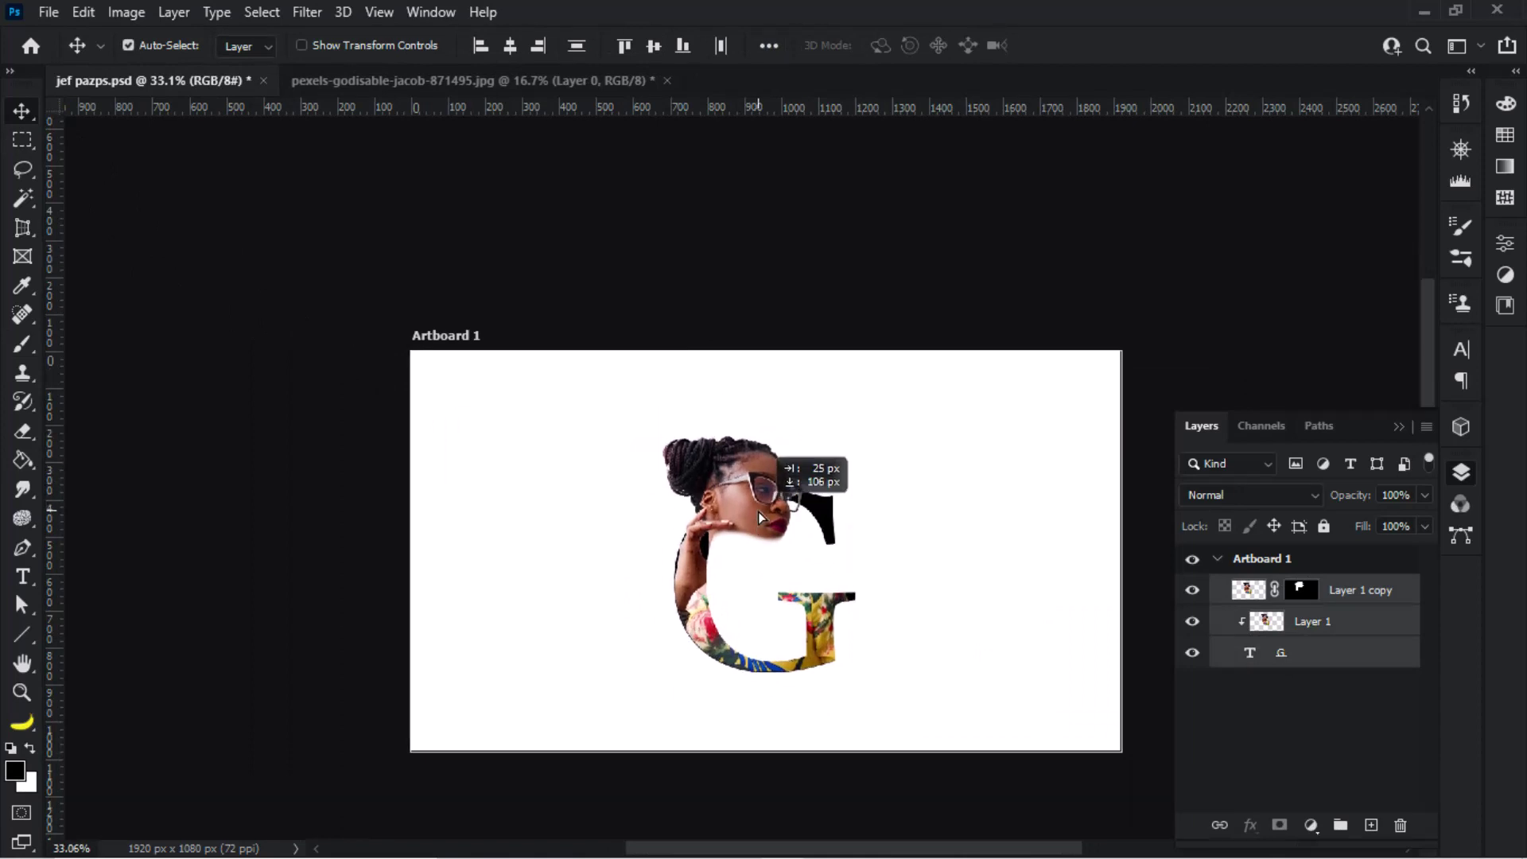
{"action": "left_click_drag", "start_coordinate": [755, 491], "coordinate": [757, 512]}
Step: Add a FASHION text layer above the G in dark grey
{"action": "left_click", "coordinate": [1300, 724]}
{"action": "left_click", "coordinate": [22, 576]}
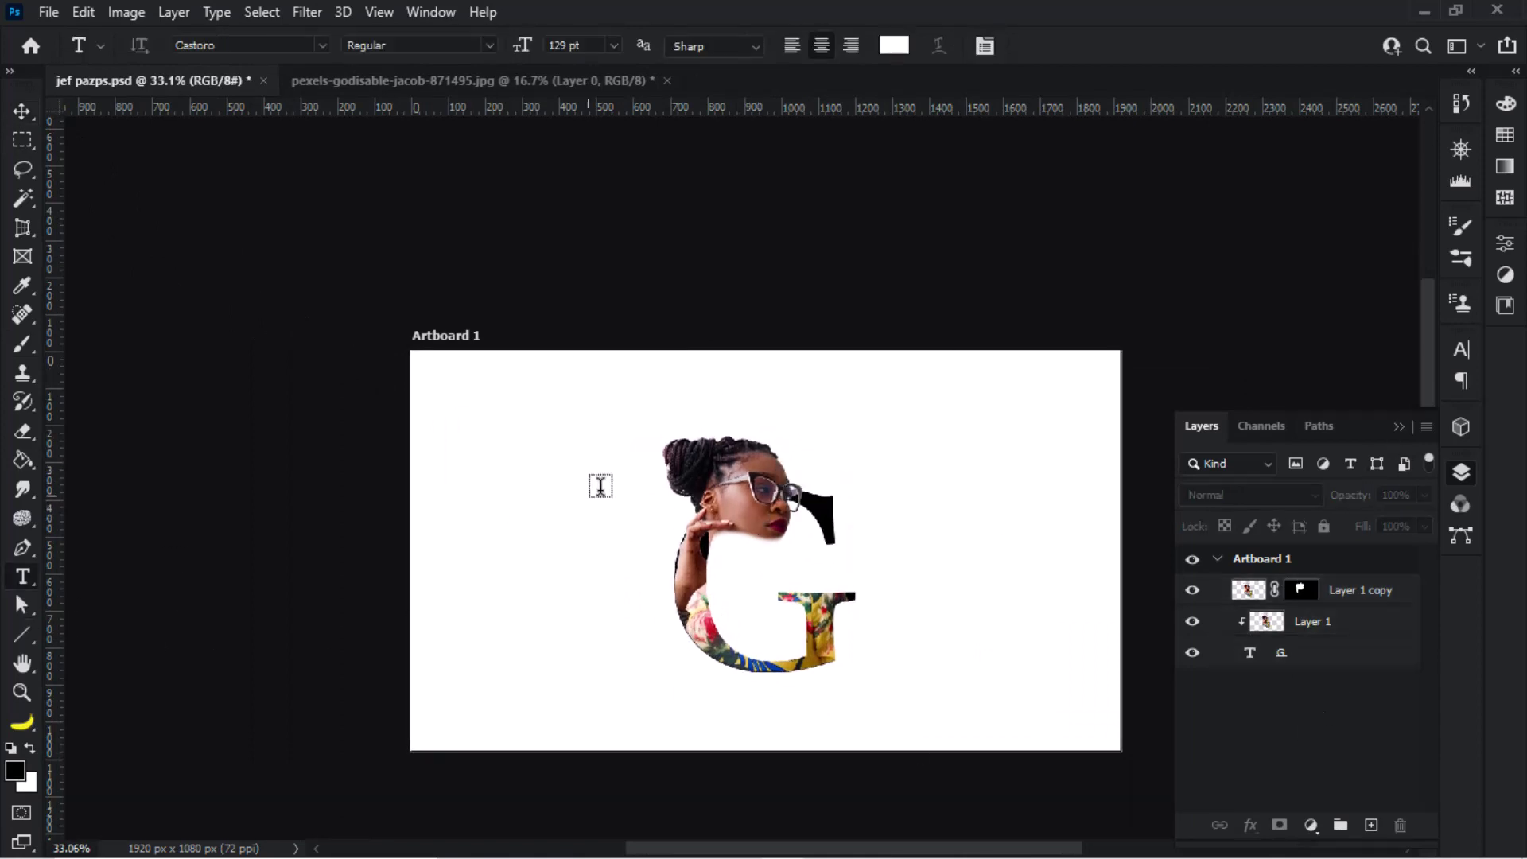
{"action": "left_click", "coordinate": [700, 397]}
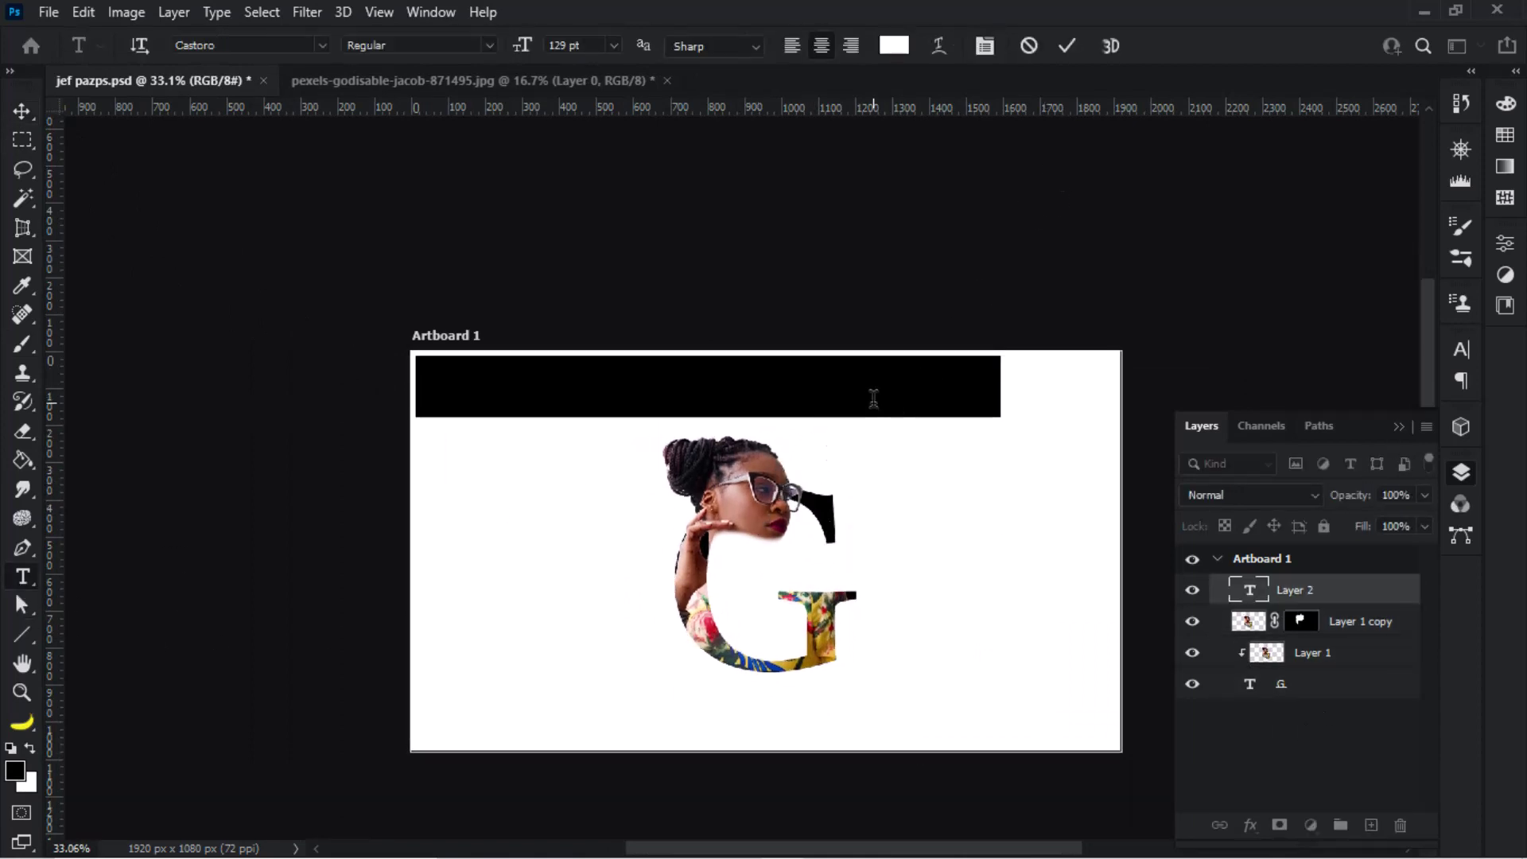
{"action": "key", "text": "BackSpace"}
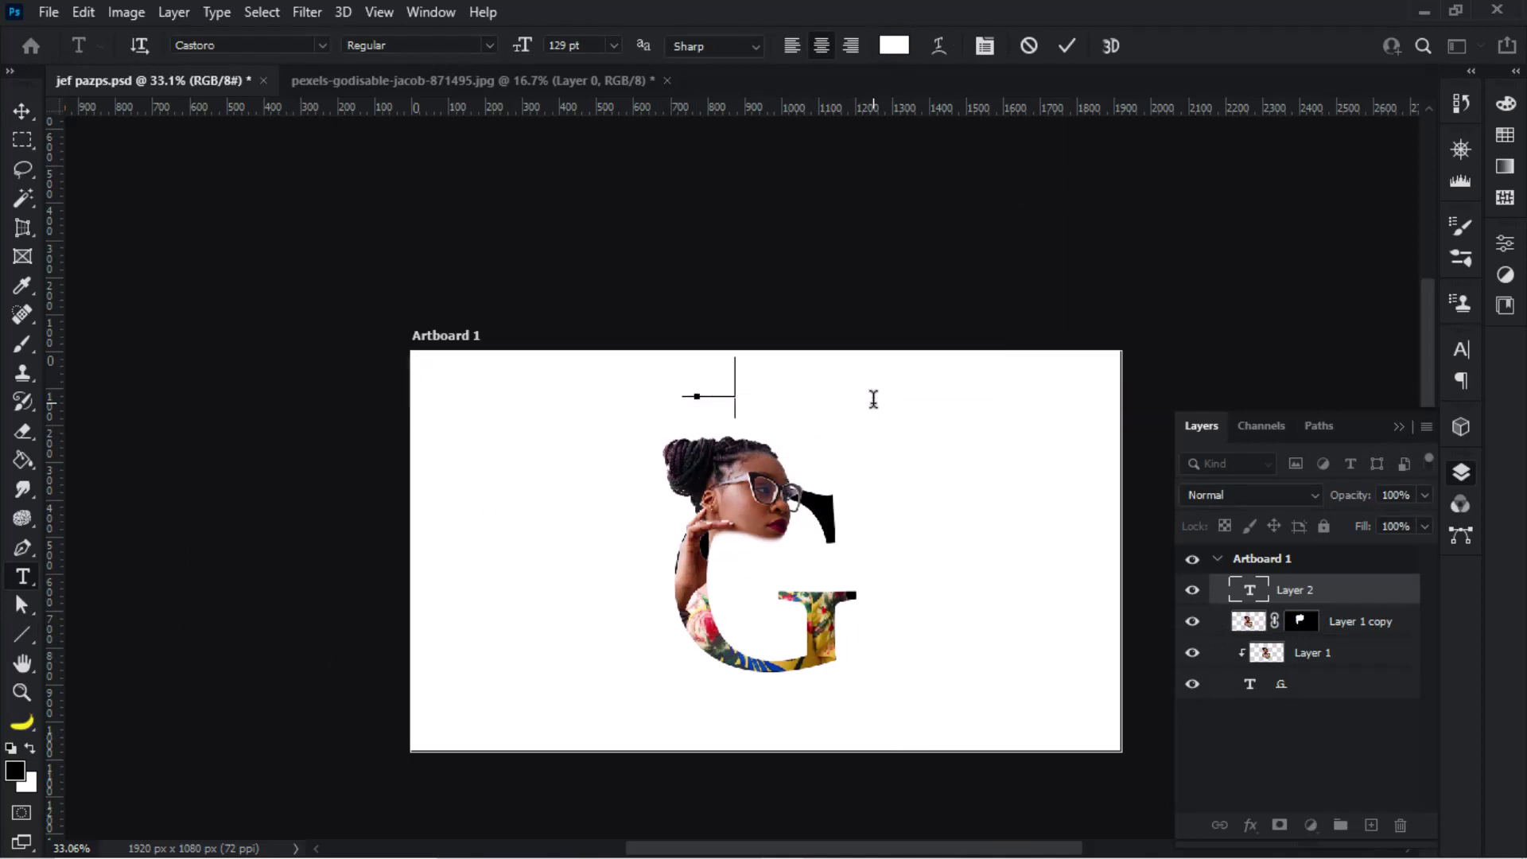
{"action": "type", "text": "abc"}
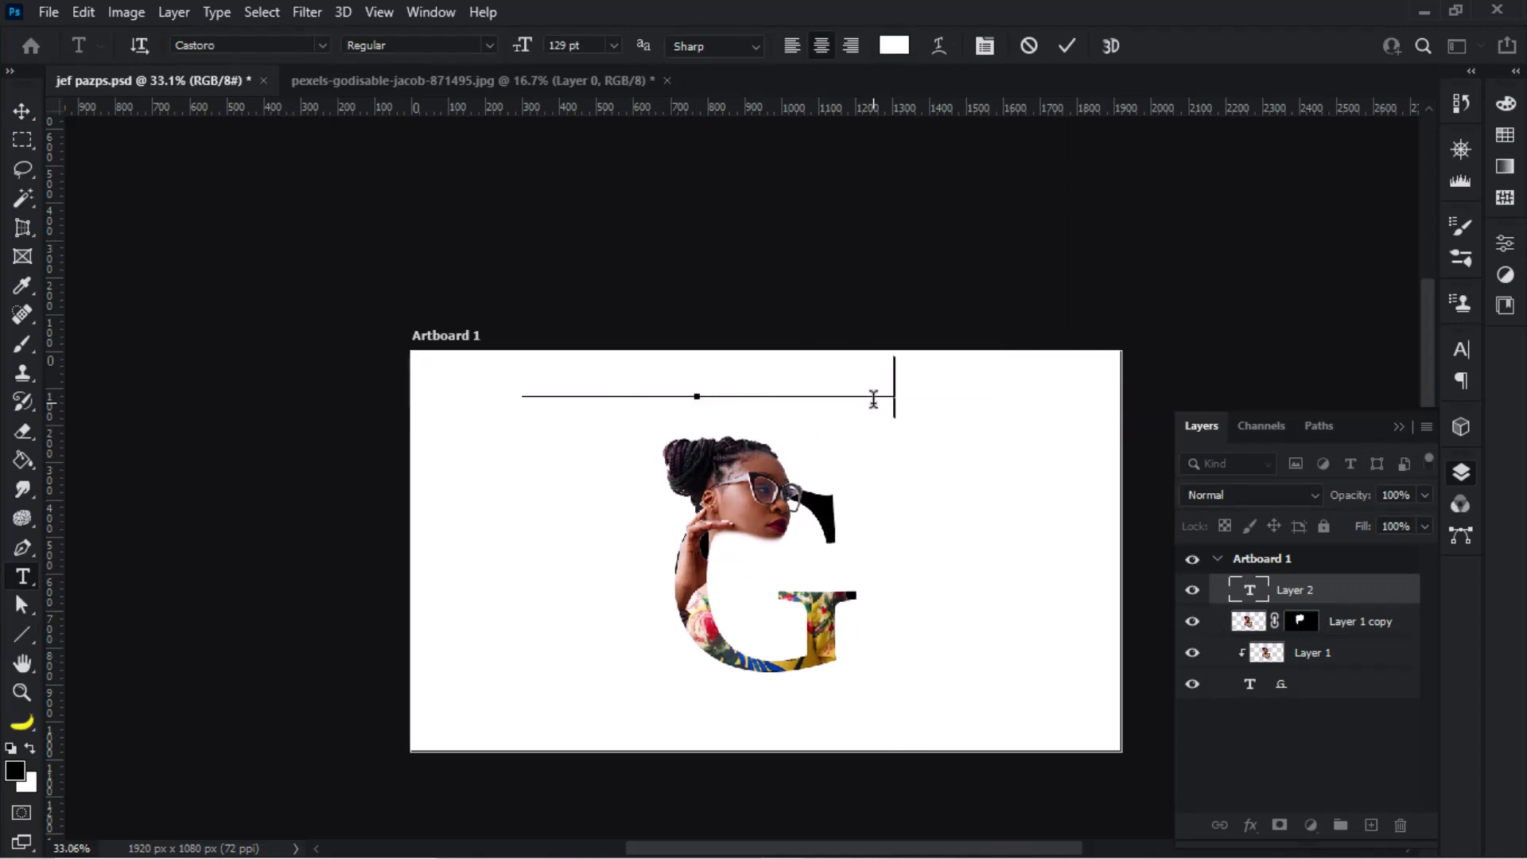
{"action": "left_click", "coordinate": [1066, 45]}
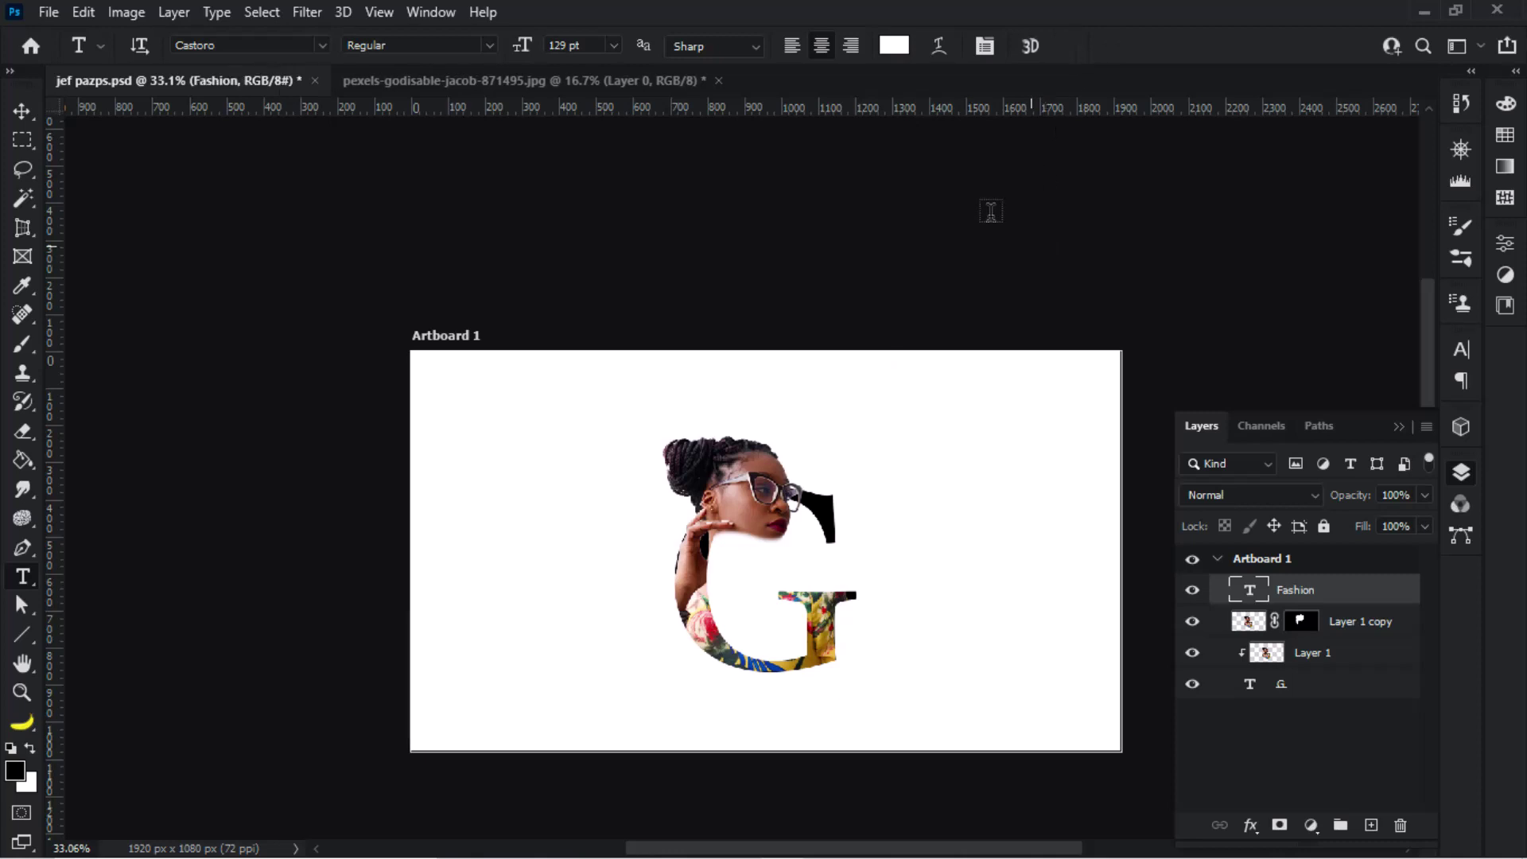
{"action": "left_click", "coordinate": [893, 45]}
{"action": "left_click", "coordinate": [922, 598]}
{"action": "left_click", "coordinate": [1401, 363]}
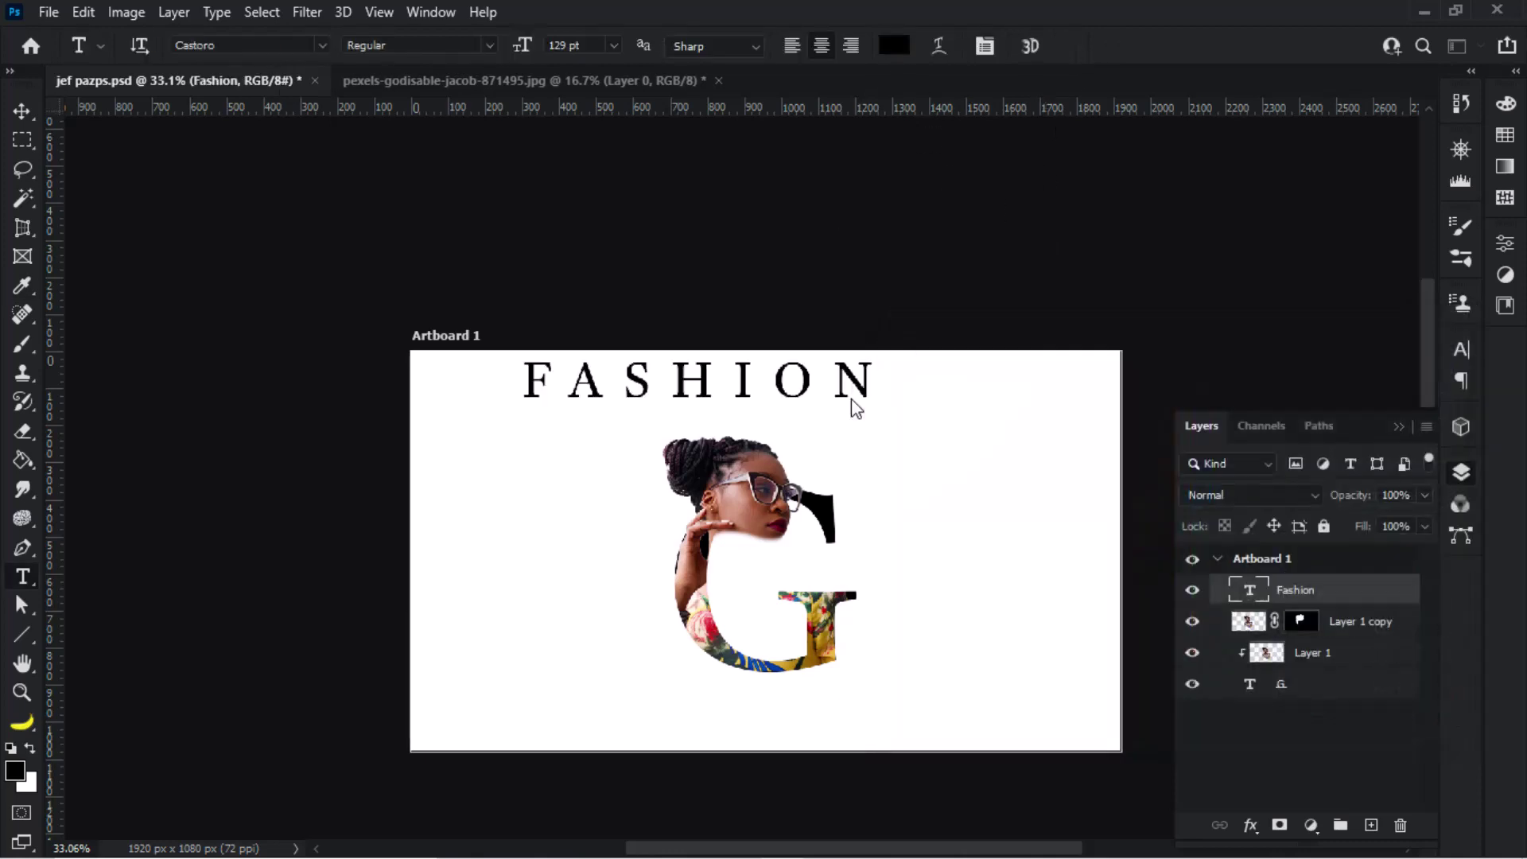
{"action": "key", "text": "ctrl+Return"}
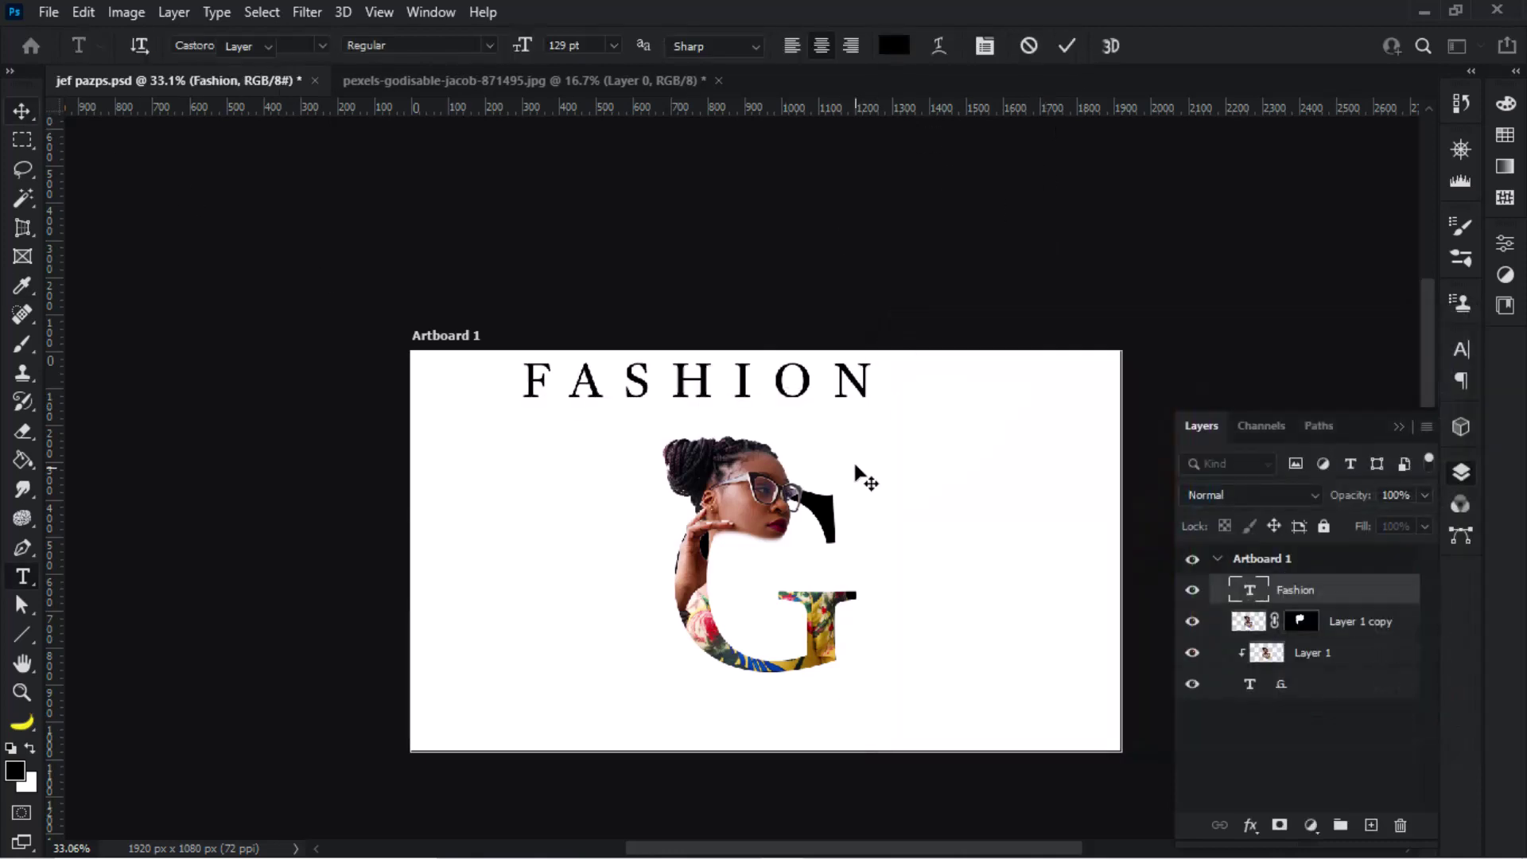
Step: Move FASHION down toward the top of the G and scale it smaller
{"action": "key", "text": "v"}
{"action": "mouse_move", "coordinate": [747, 399]}
{"action": "left_mouse_down"}
{"action": "mouse_move", "coordinate": [798, 426]}
{"action": "mouse_move", "coordinate": [759, 412]}
{"action": "mouse_move", "coordinate": [772, 408]}
{"action": "left_mouse_up"}
{"action": "key", "text": "ctrl+t"}
{"action": "left_click", "coordinate": [1107, 45]}
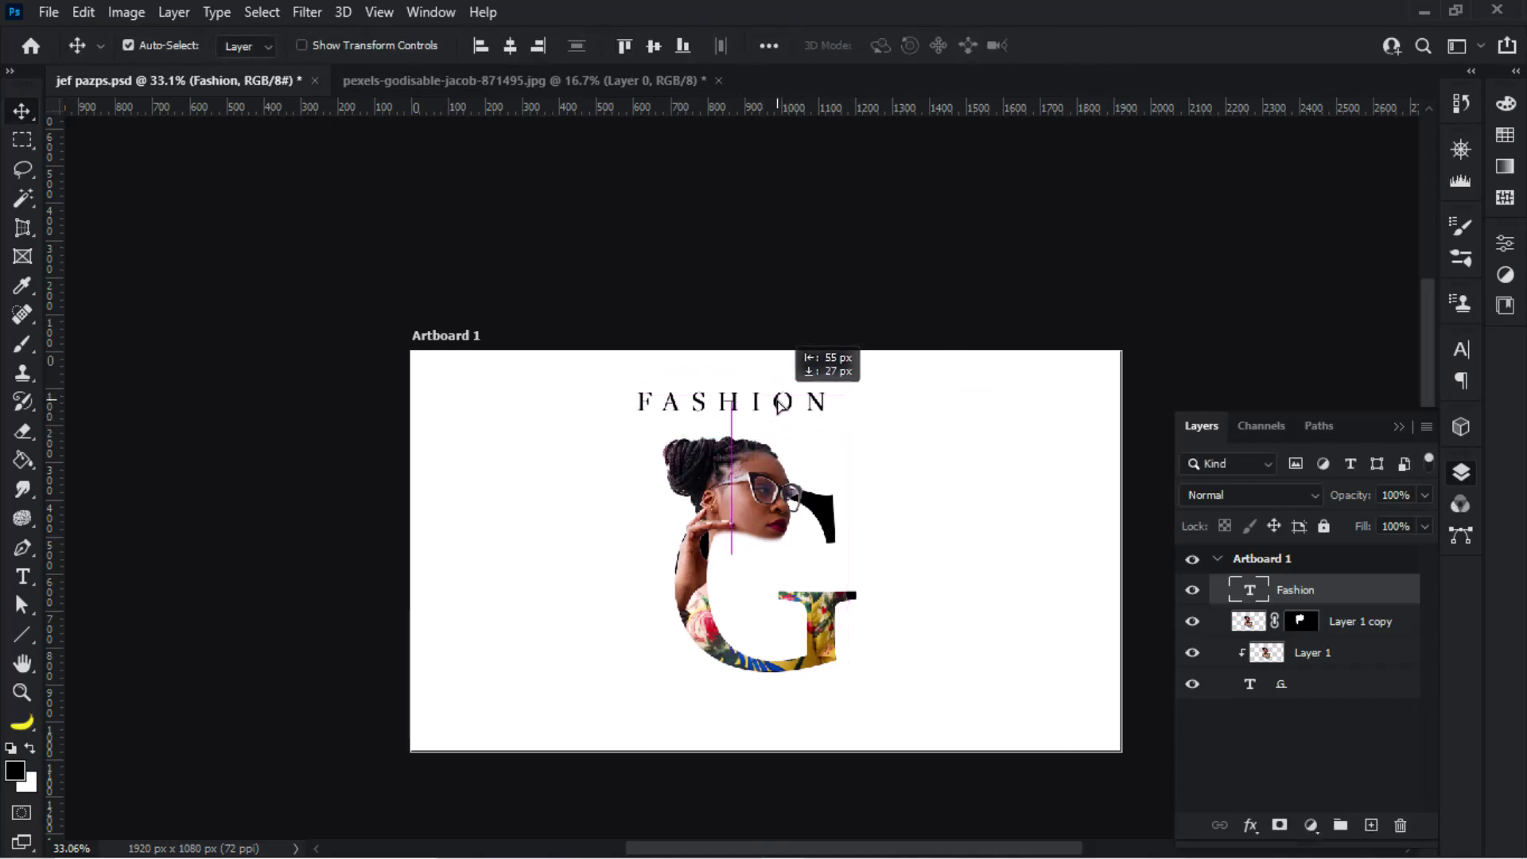
Step: Widen FASHION's letter spacing in the Character panel
{"action": "left_click", "coordinate": [1460, 351]}
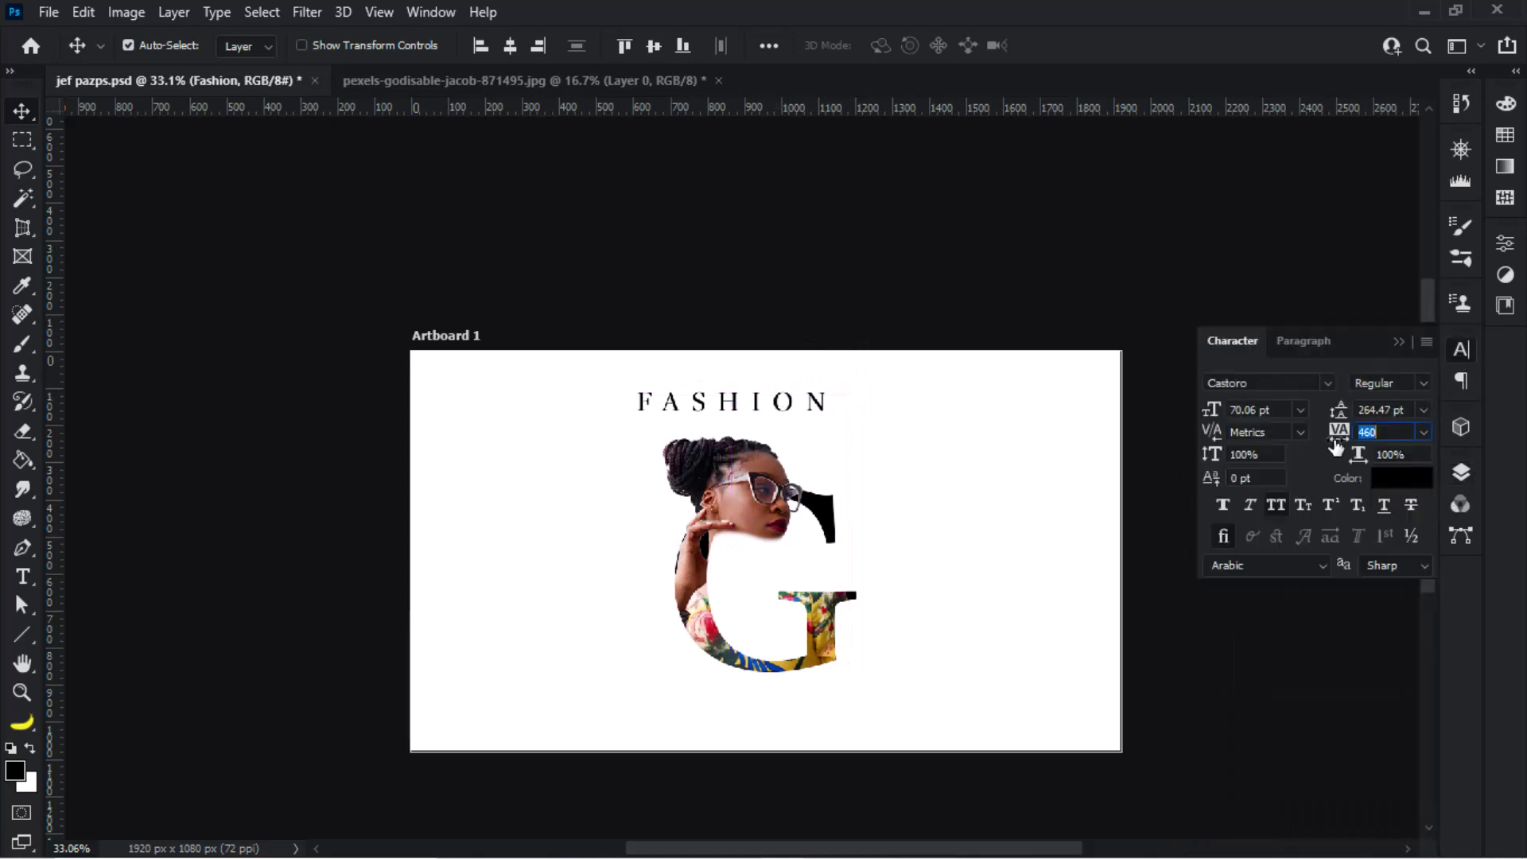
{"action": "key", "text": "shift+Up"}
{"action": "key", "text": "shift+Up"}
{"action": "key", "text": "shift+Up"}
{"action": "key", "text": "shift+Up"}
{"action": "key", "text": "shift+Up"}
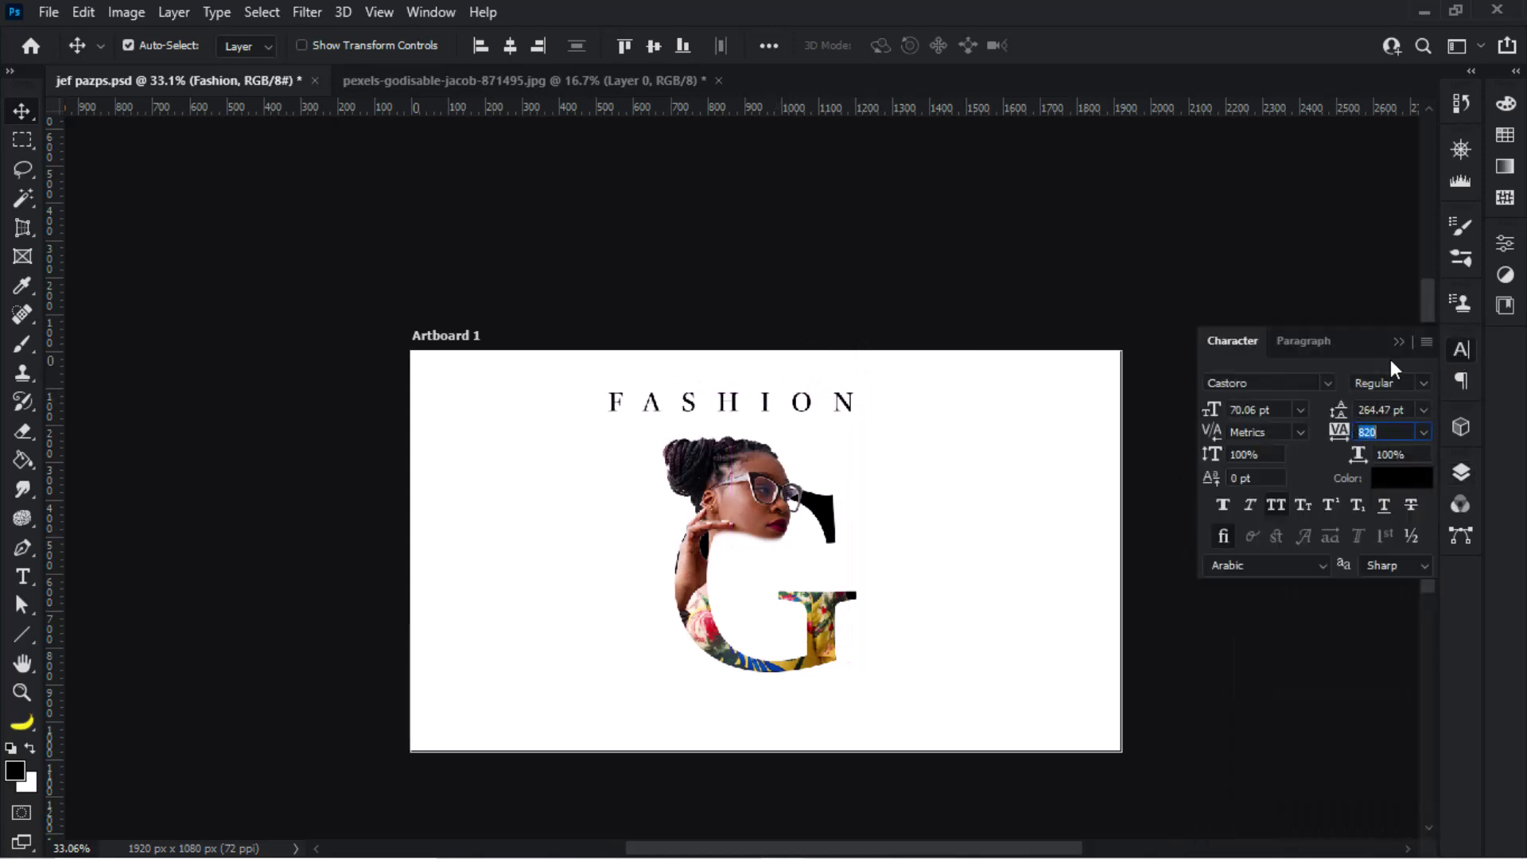
{"action": "left_click", "coordinate": [1004, 574]}
Step: Place a copy beneath the G retyped as PORTRAIT, centred under the letter
{"action": "left_click_drag", "start_coordinate": [836, 396], "coordinate": [823, 706]}
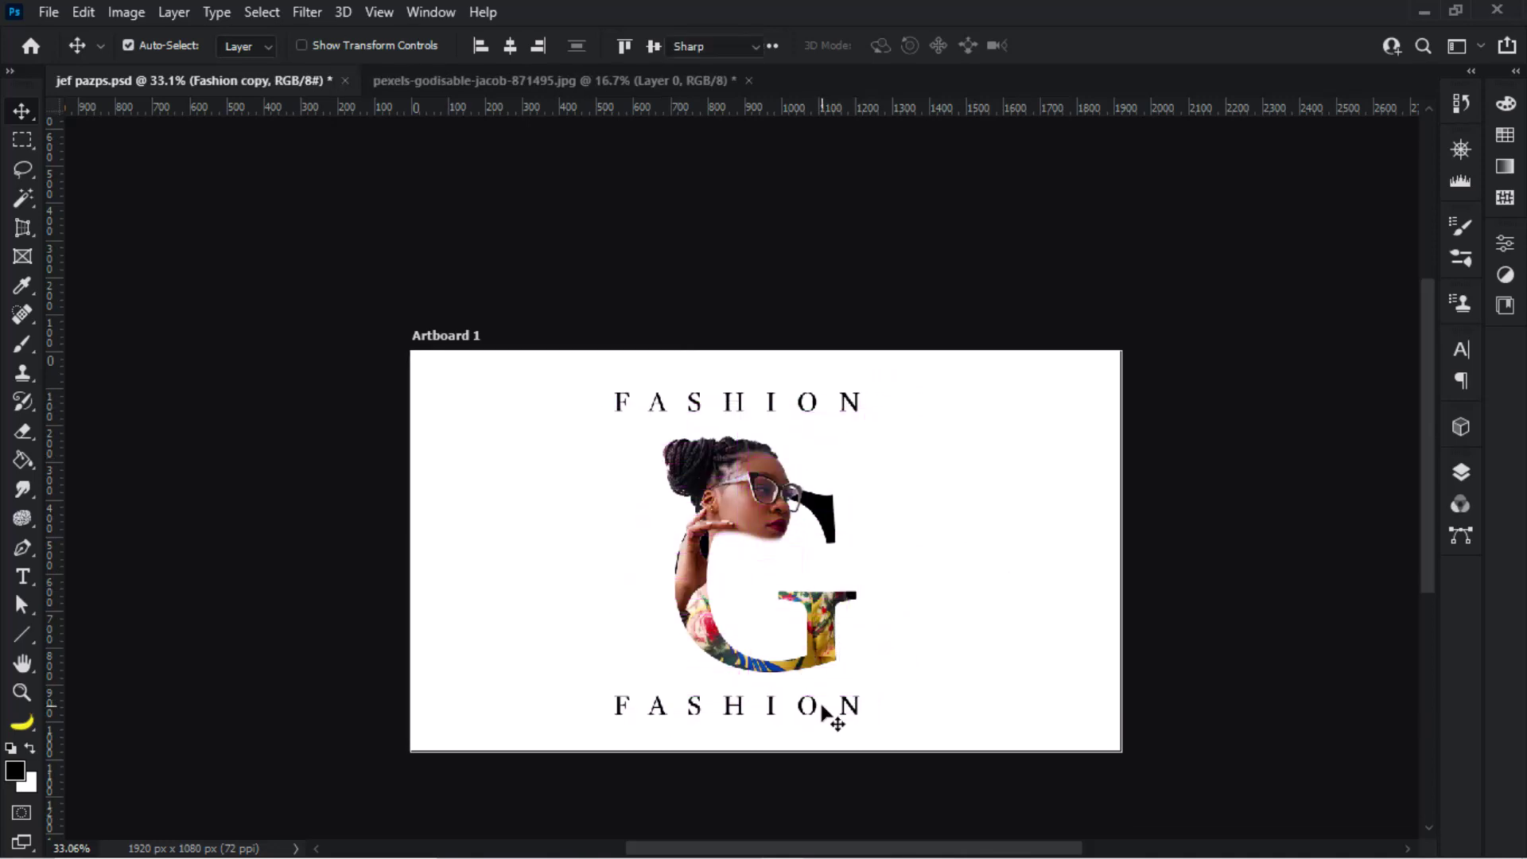
{"action": "double_click", "coordinate": [824, 705]}
{"action": "type", "text": "PORTRAIT"}
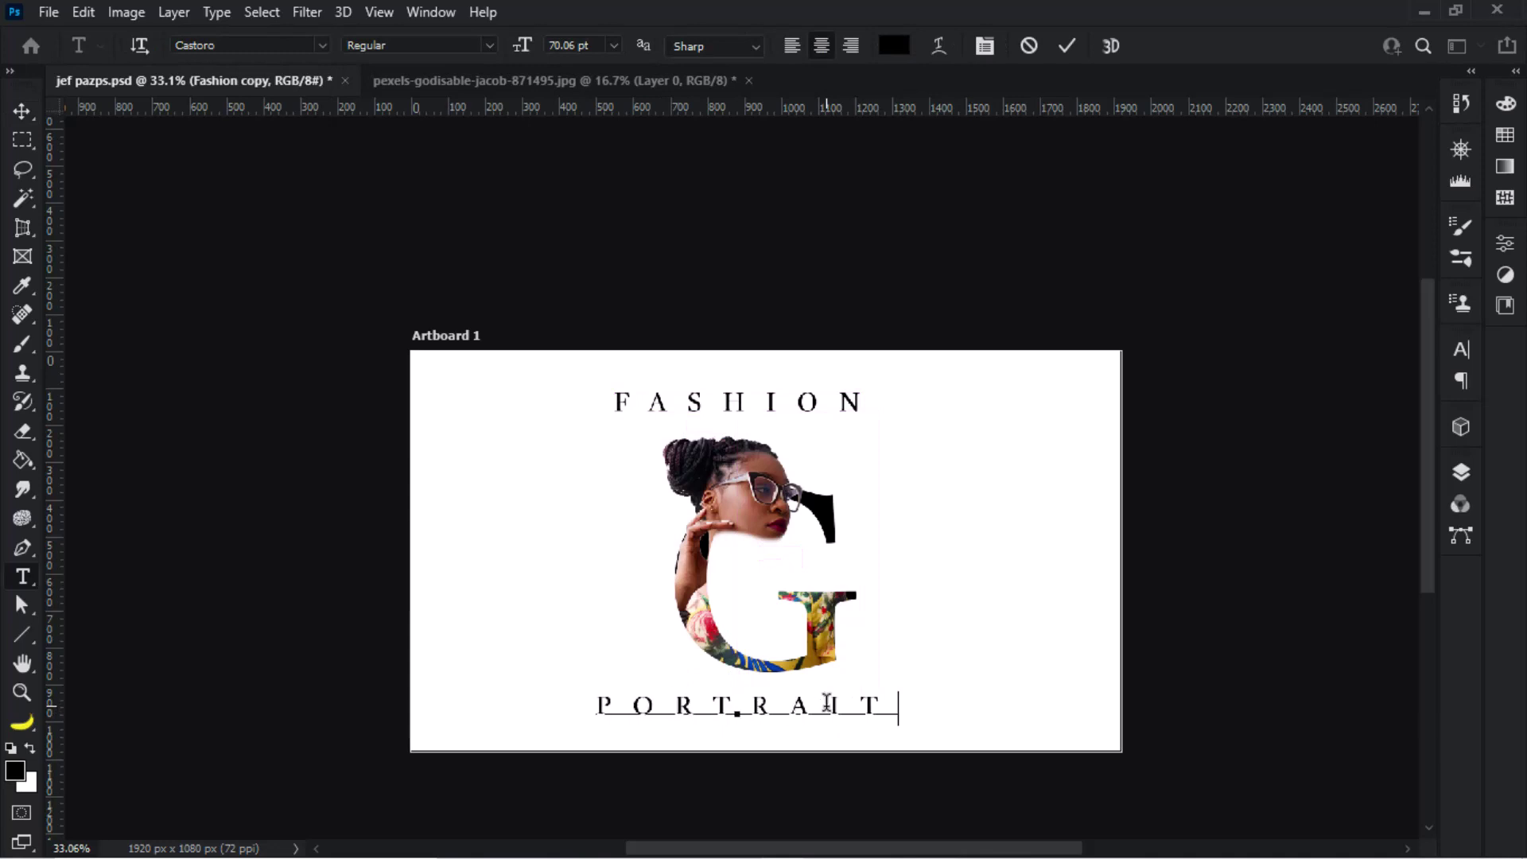
{"action": "left_click", "coordinate": [1066, 49]}
{"action": "key", "text": "v"}
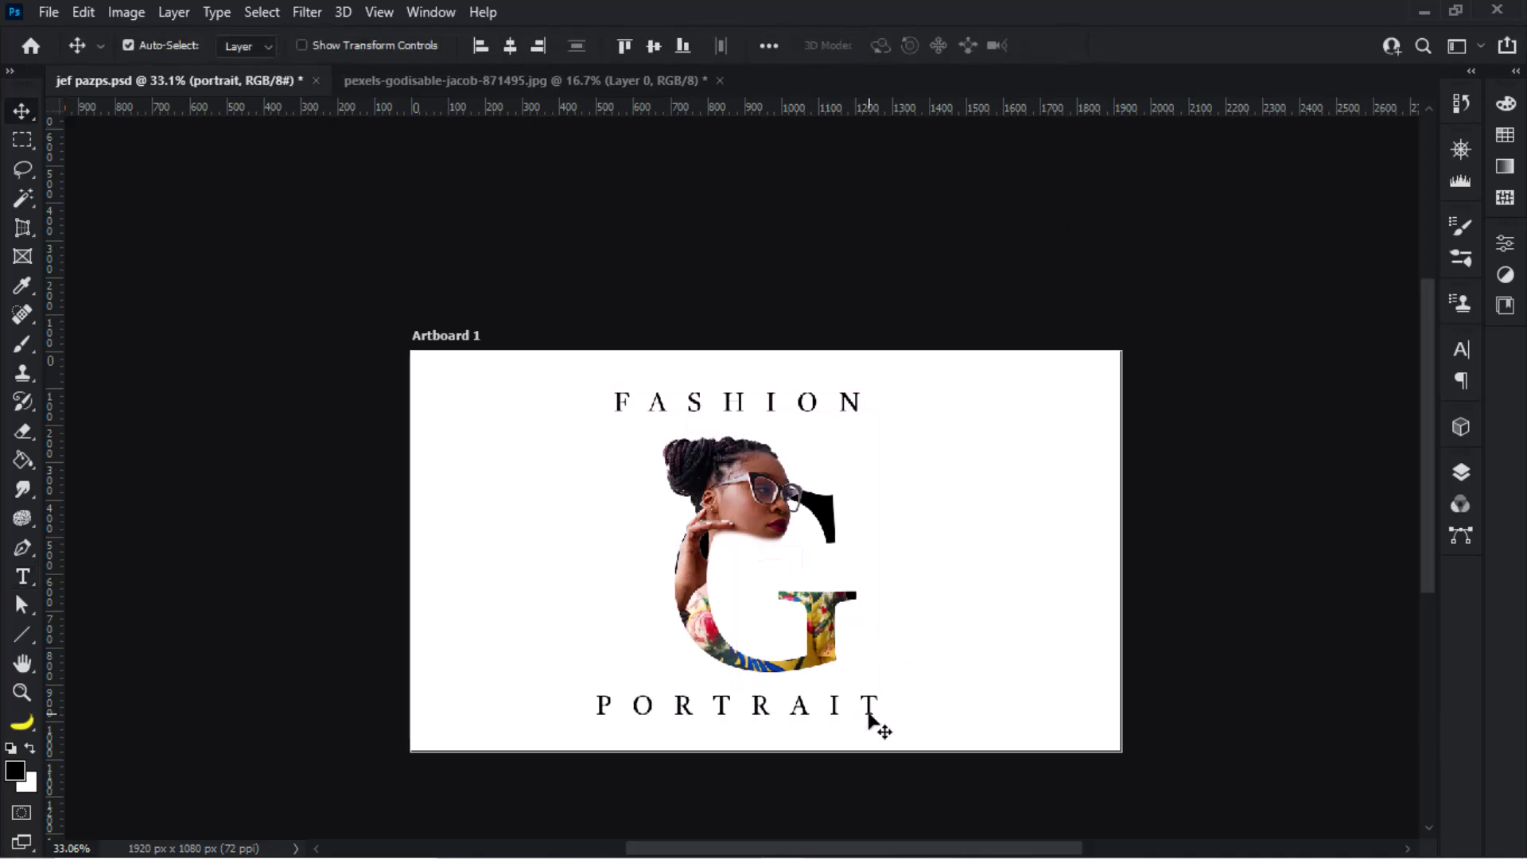
{"action": "left_click_drag", "start_coordinate": [870, 720], "coordinate": [917, 718]}
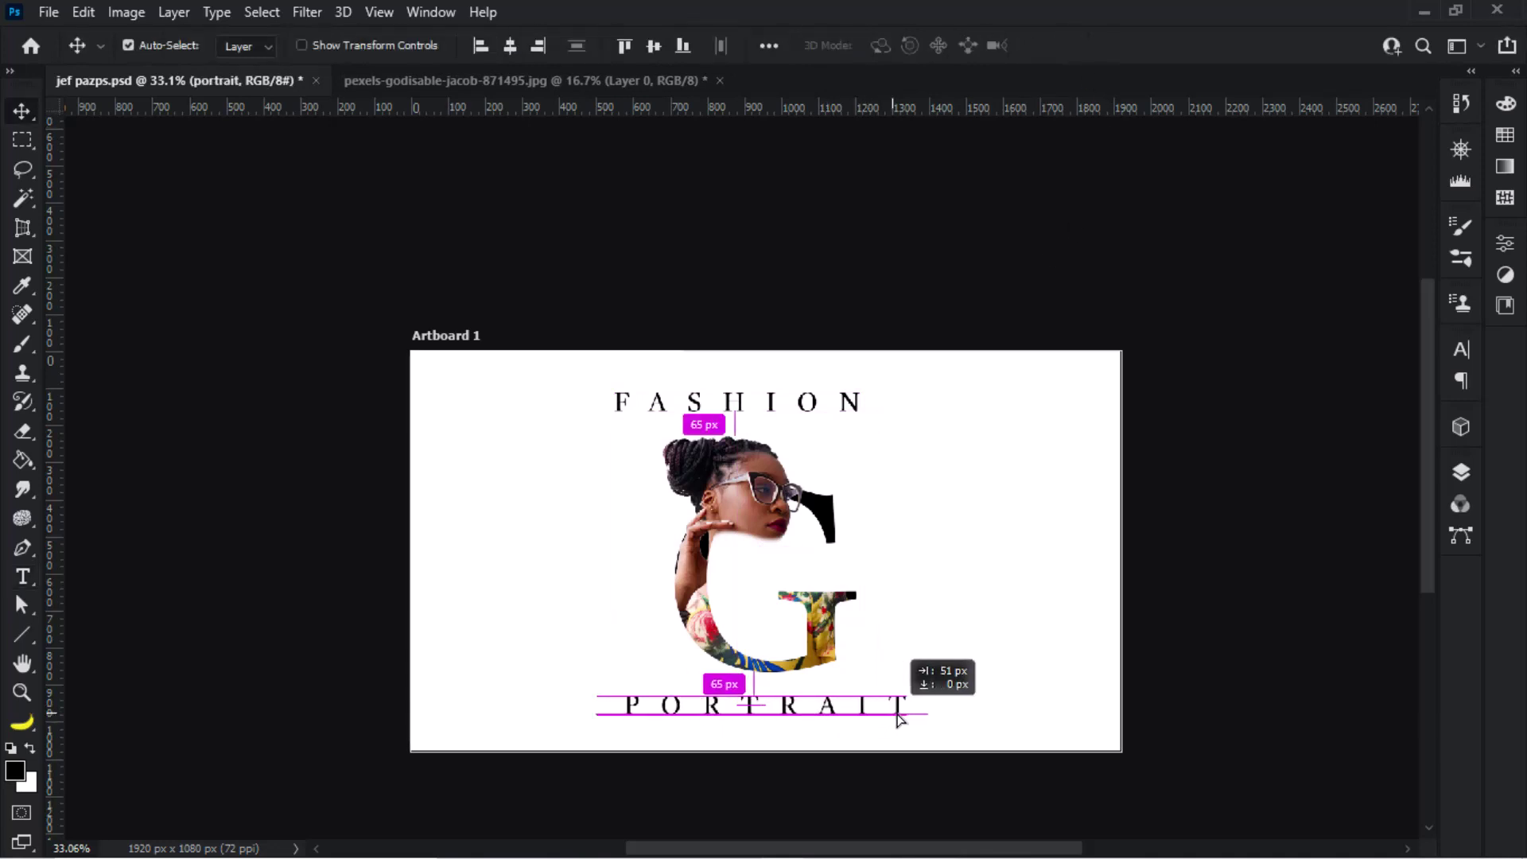
{"action": "left_click", "coordinate": [1215, 636]}
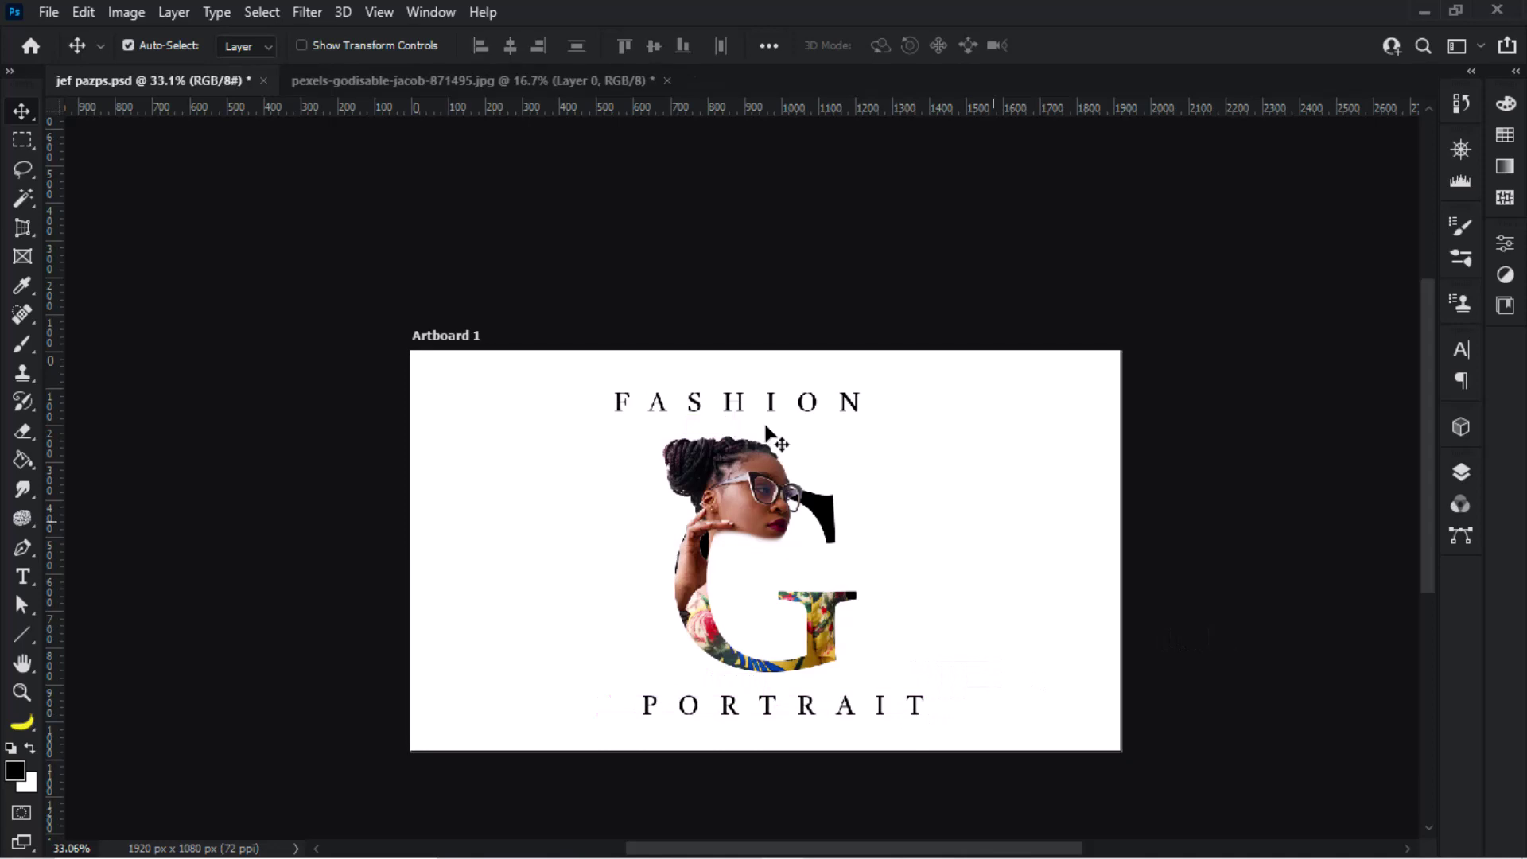
Step: Group the layers from portrait down to the G text into Group 1
{"action": "left_click", "coordinate": [1462, 472]}
{"action": "left_click", "coordinate": [1320, 727], "text": "shift"}
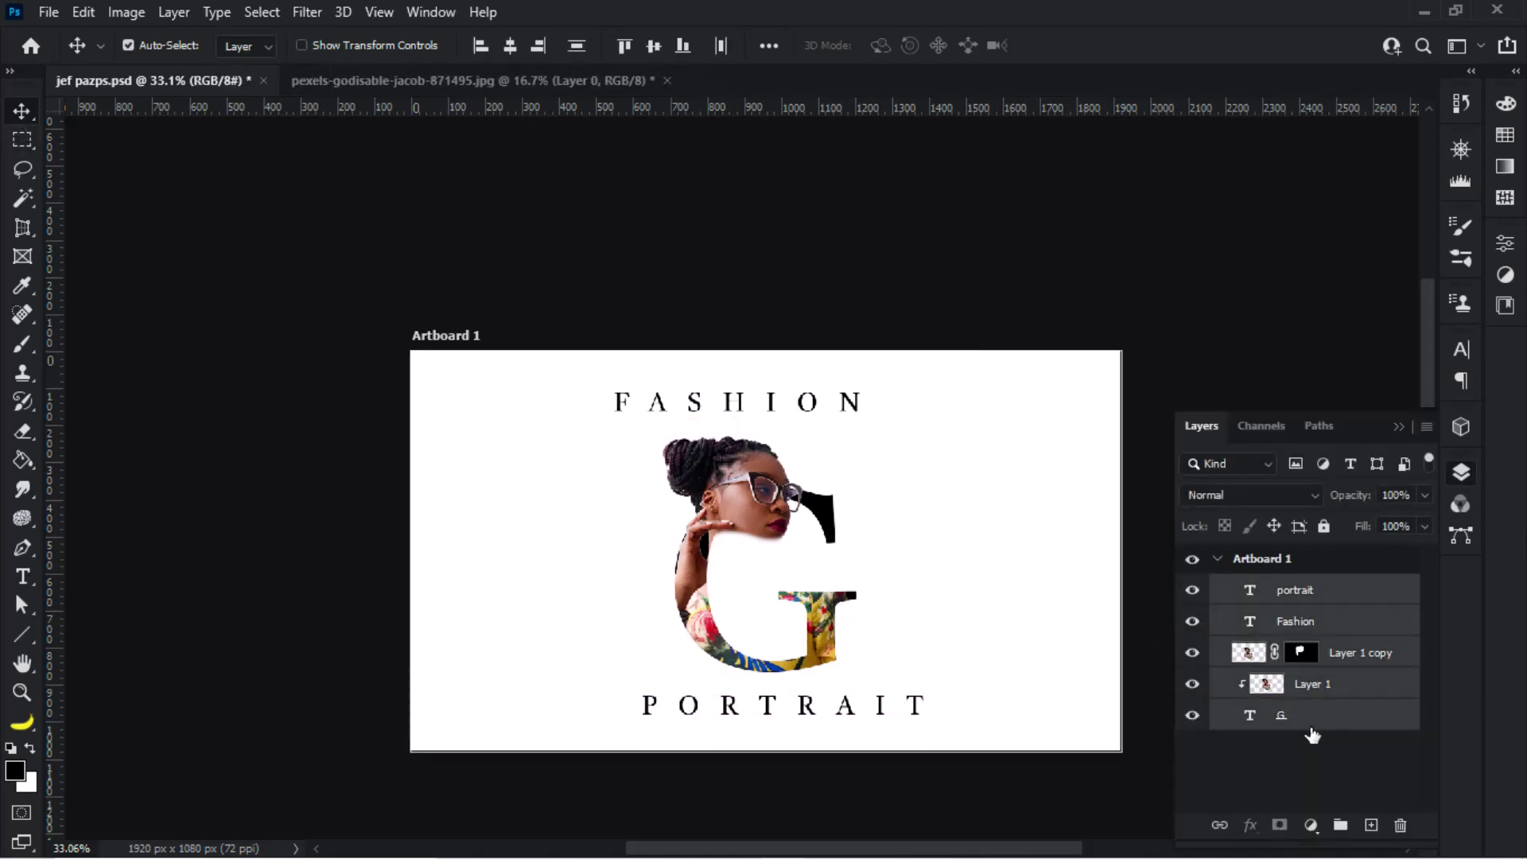
{"action": "left_click", "coordinate": [1340, 825]}
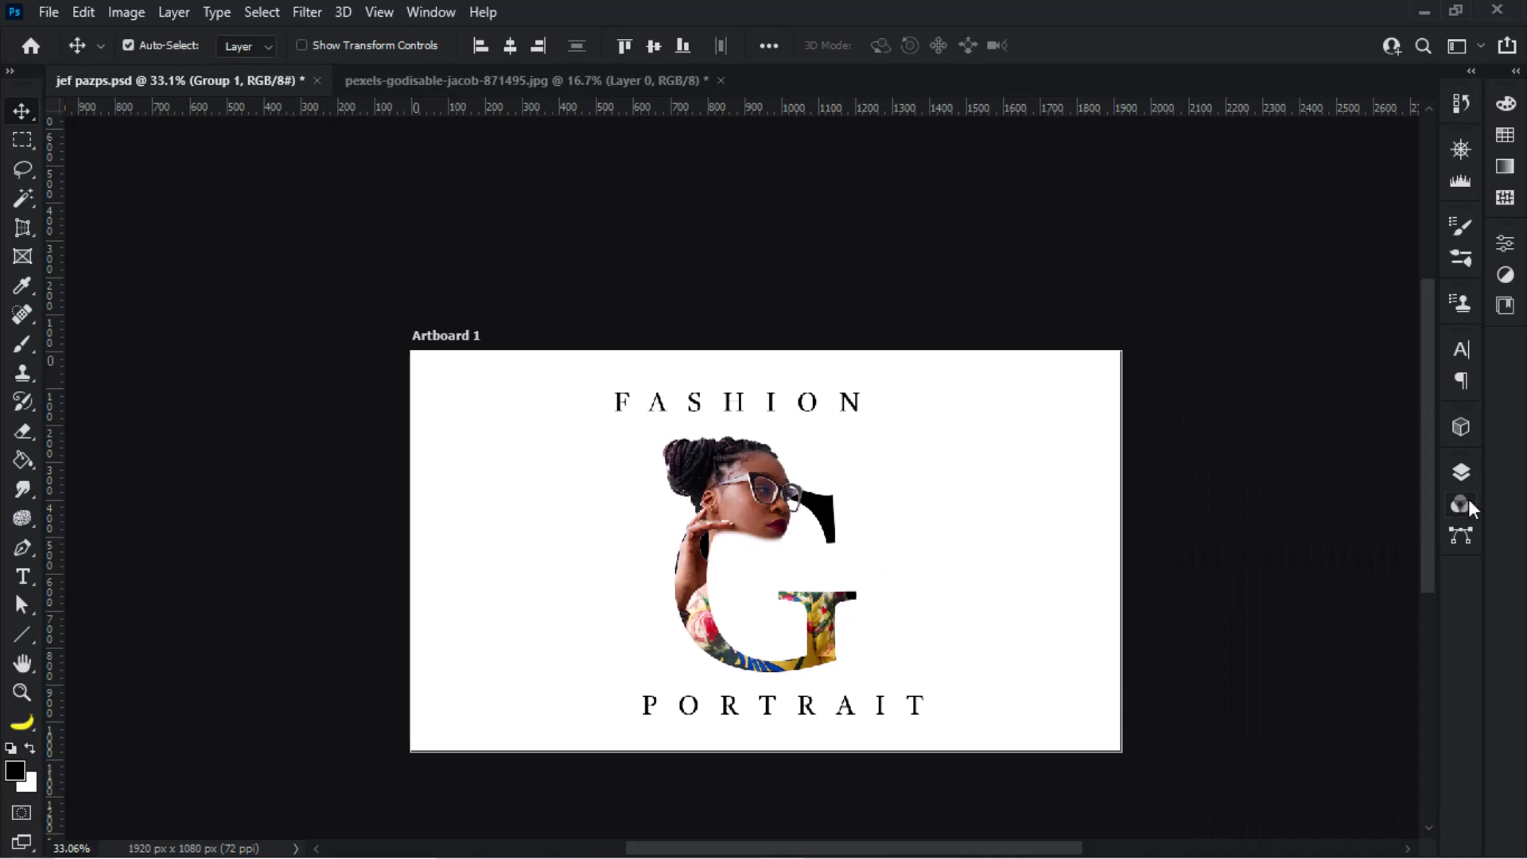
Step: Nudge all of Group 1's layers slightly right and down together
{"action": "left_click", "coordinate": [1460, 473]}
{"action": "left_click", "coordinate": [738, 501]}
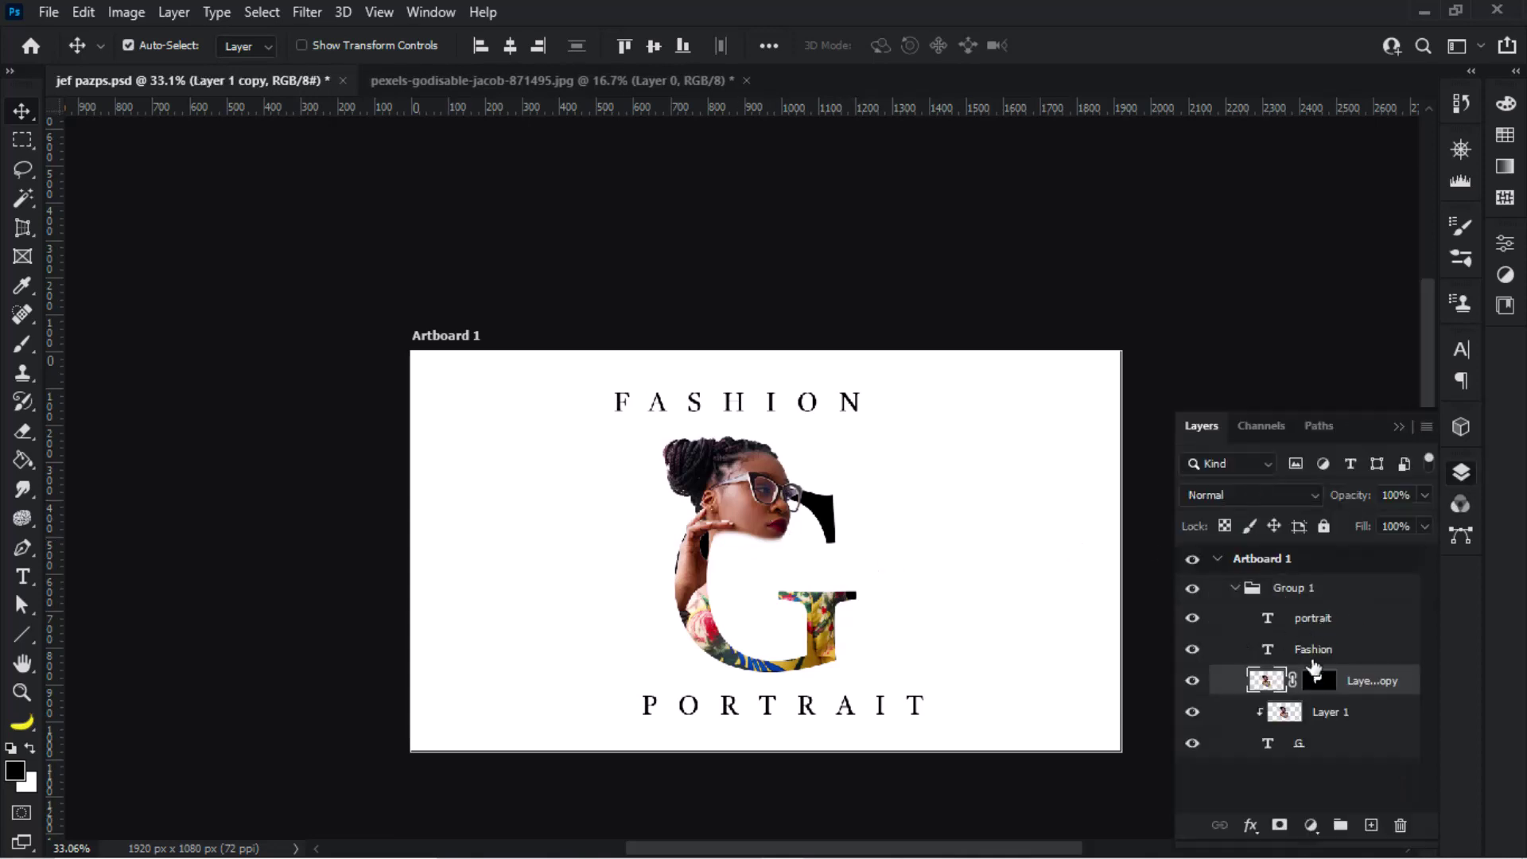
{"action": "left_click", "coordinate": [1312, 618]}
{"action": "left_click", "coordinate": [1217, 742], "text": "shift"}
{"action": "left_click_drag", "start_coordinate": [766, 519], "coordinate": [779, 527]}
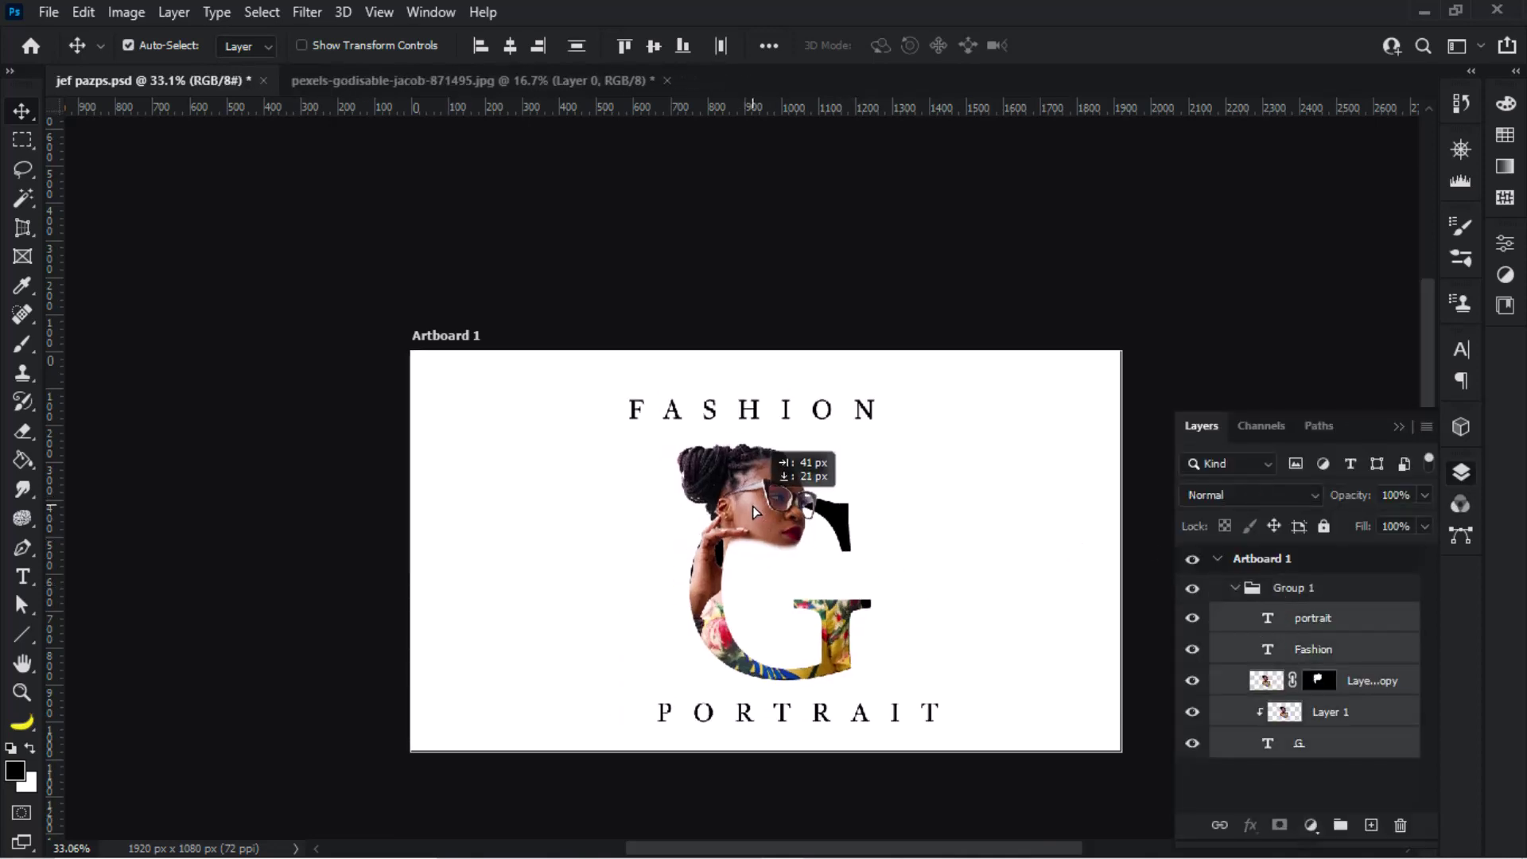
{"action": "left_click", "coordinate": [1288, 770]}
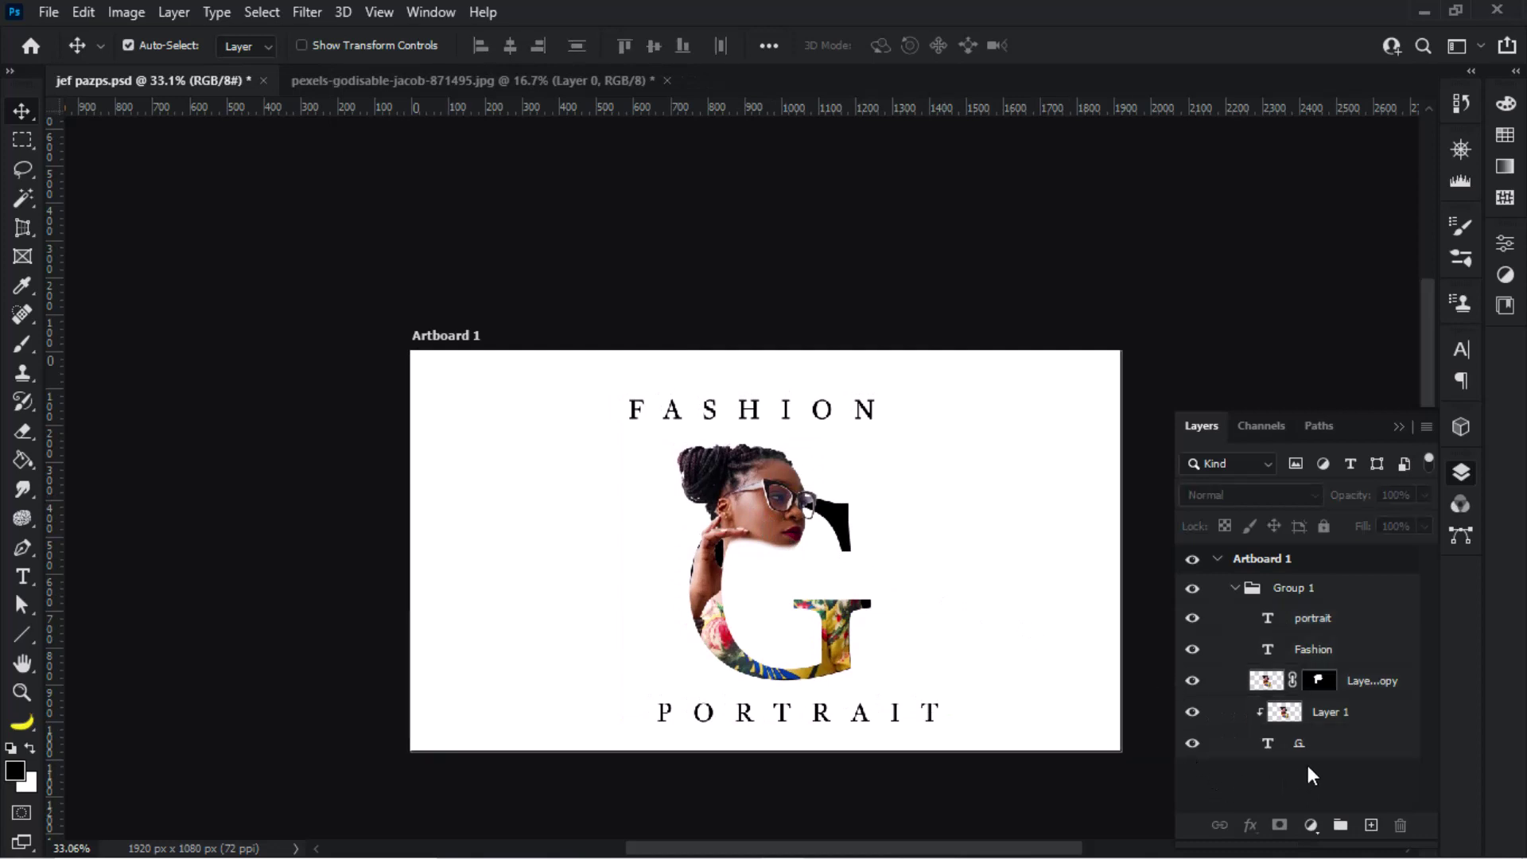
{"action": "left_click", "coordinate": [1265, 681]}
Step: Add a Color Lookup adjustment using the TealOrangePlusContrast look
{"action": "left_click", "coordinate": [1310, 825]}
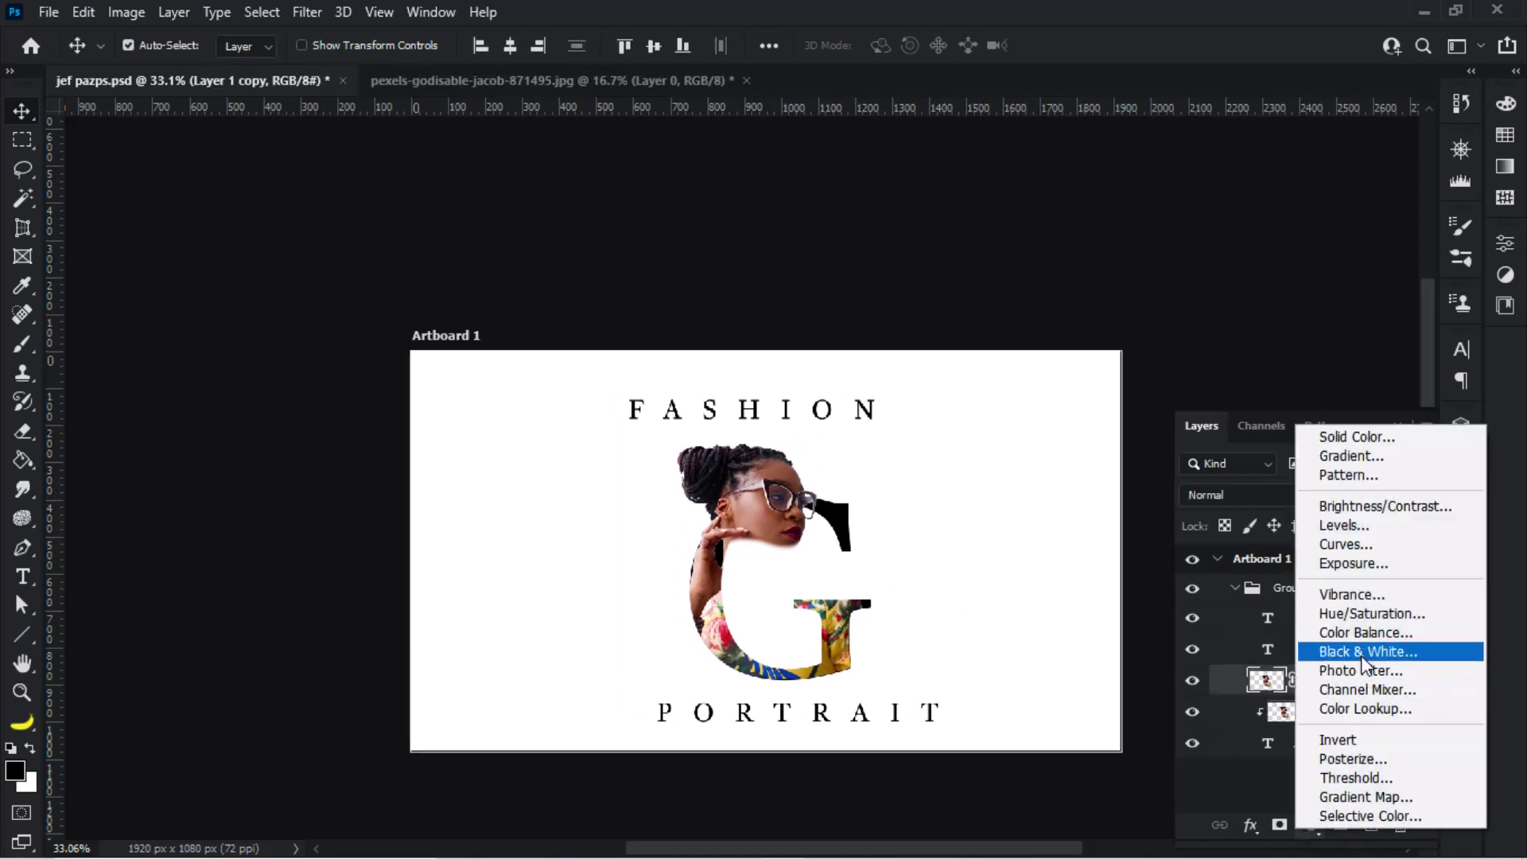
{"action": "left_click", "coordinate": [1357, 715]}
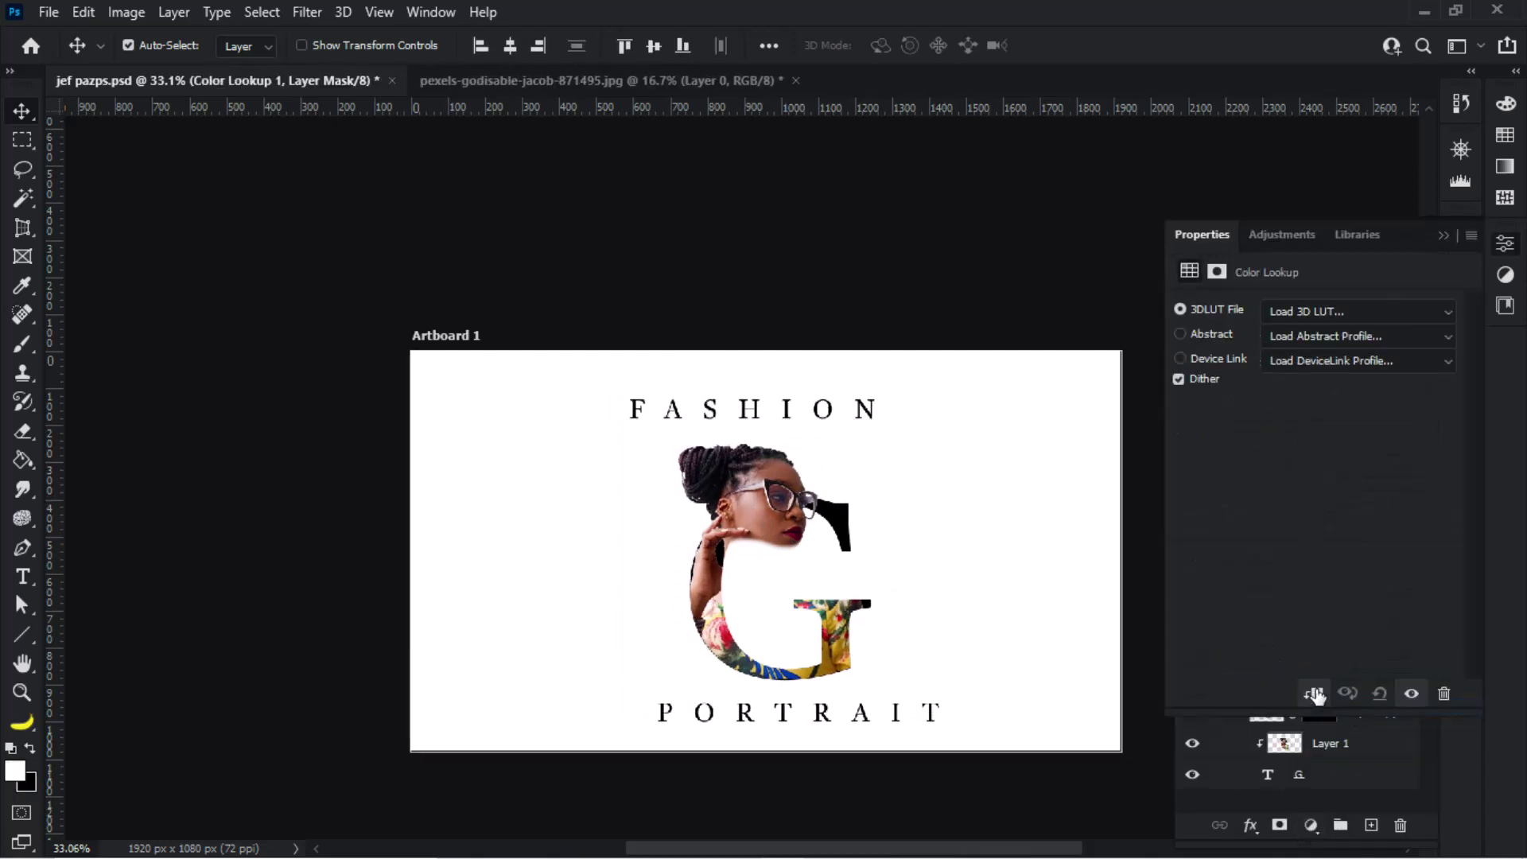
{"action": "left_click", "coordinate": [1332, 313]}
{"action": "left_click", "coordinate": [1293, 606]}
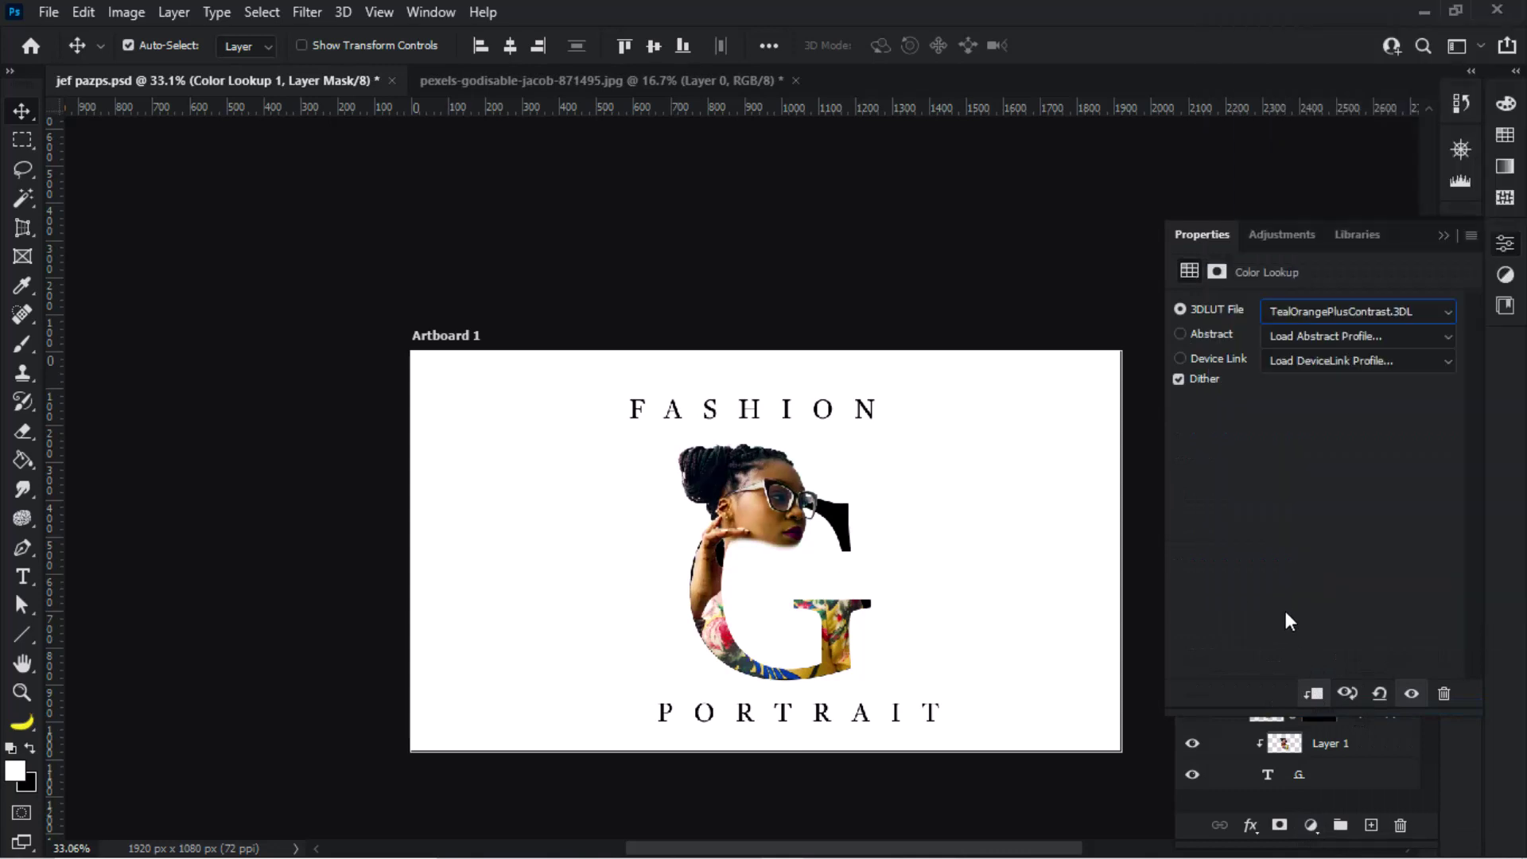
{"action": "left_click", "coordinate": [1424, 286]}
Step: Add a Levels adjustment with the black point raised to 26 and midtones adjusted
{"action": "left_click", "coordinate": [1314, 824]}
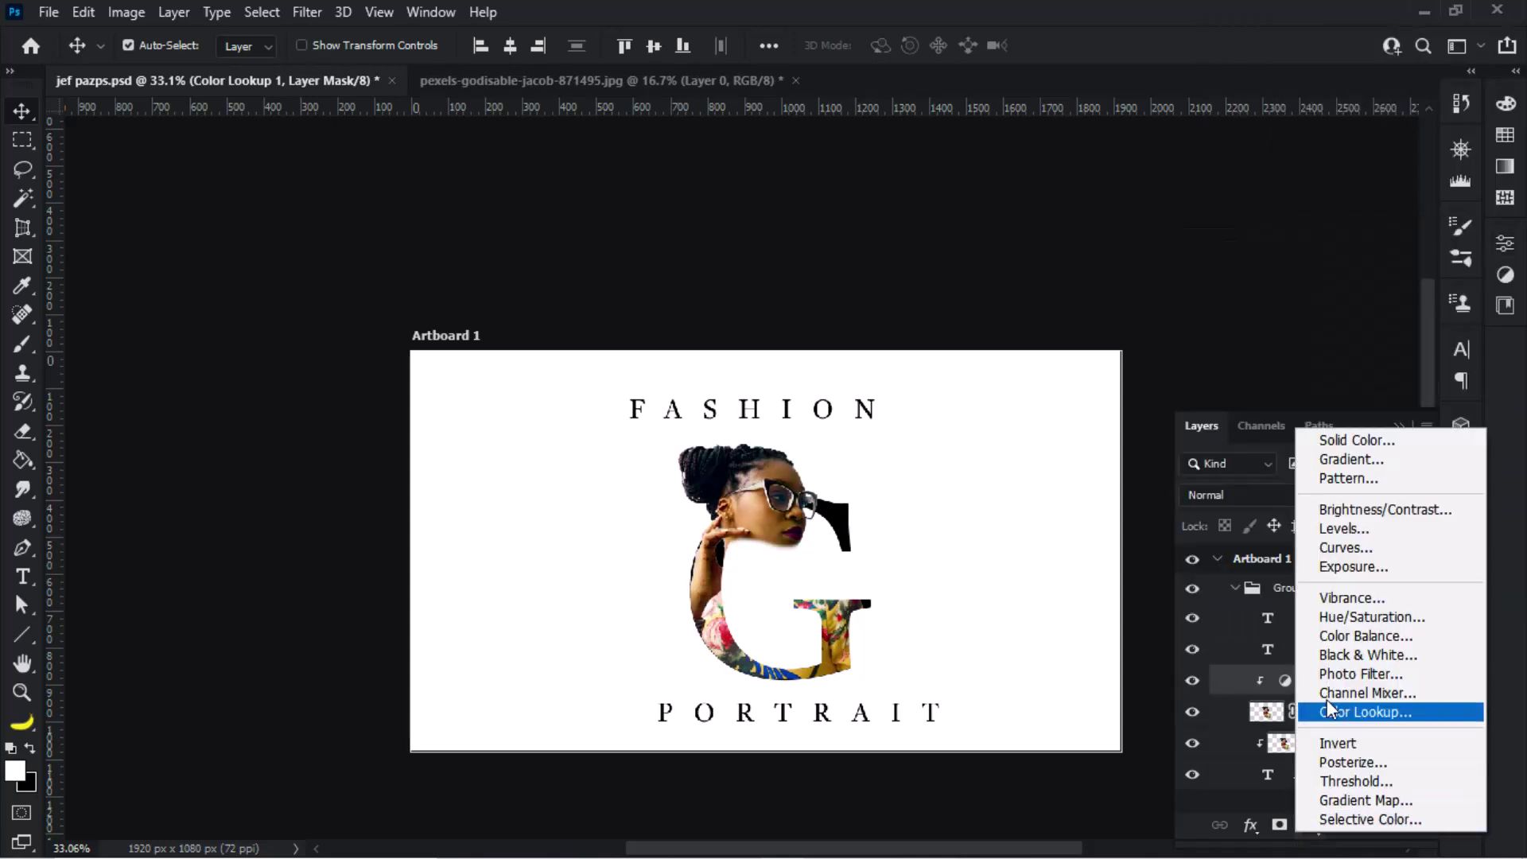
{"action": "left_click", "coordinate": [1333, 531]}
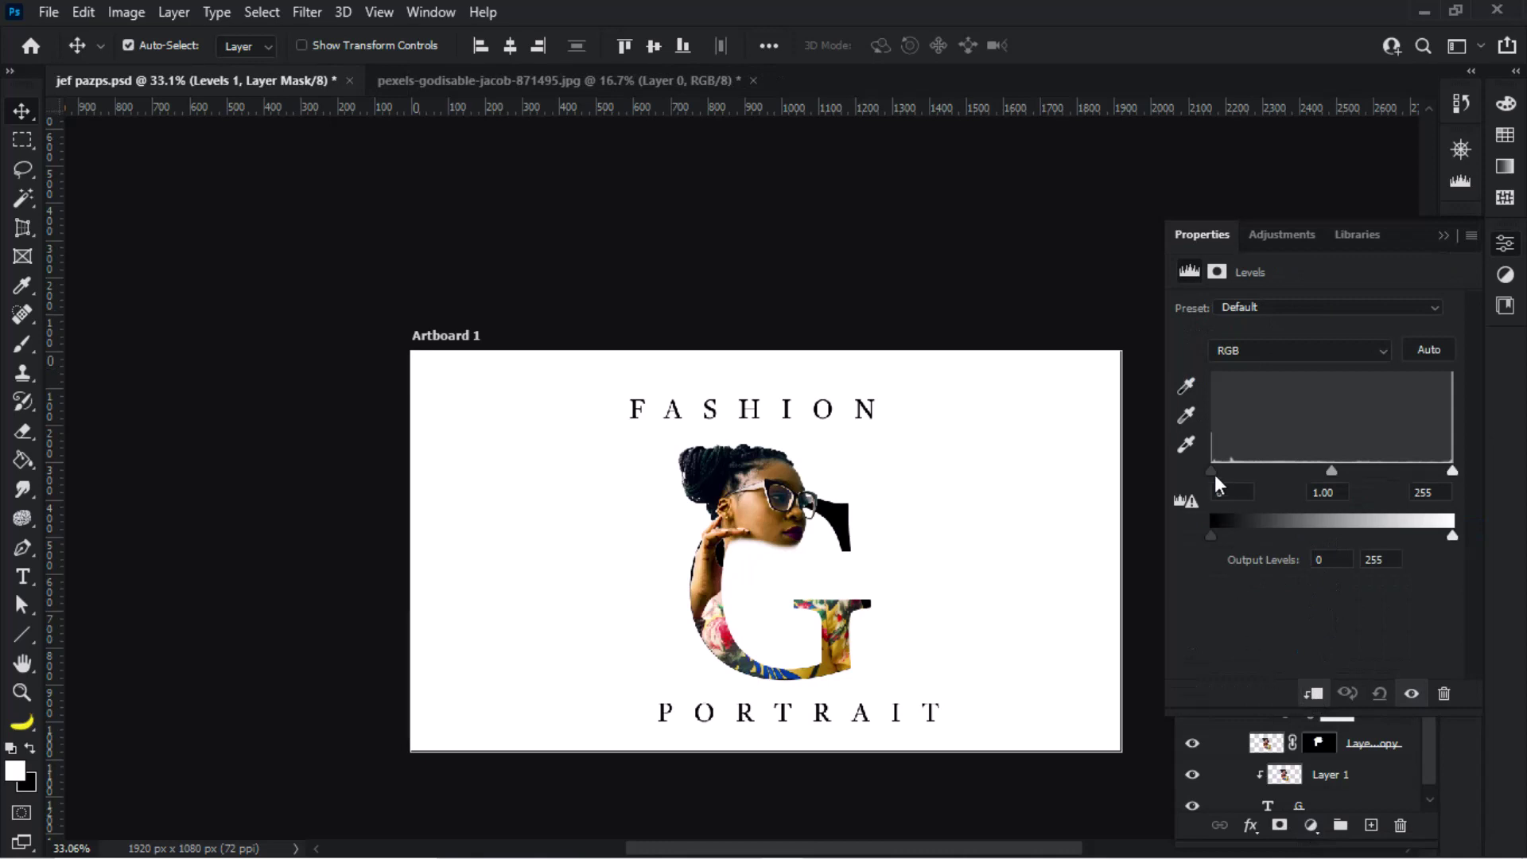
{"action": "mouse_move", "coordinate": [1215, 474]}
{"action": "left_mouse_down"}
{"action": "mouse_move", "coordinate": [1255, 469]}
{"action": "mouse_move", "coordinate": [1235, 466]}
{"action": "left_mouse_up"}
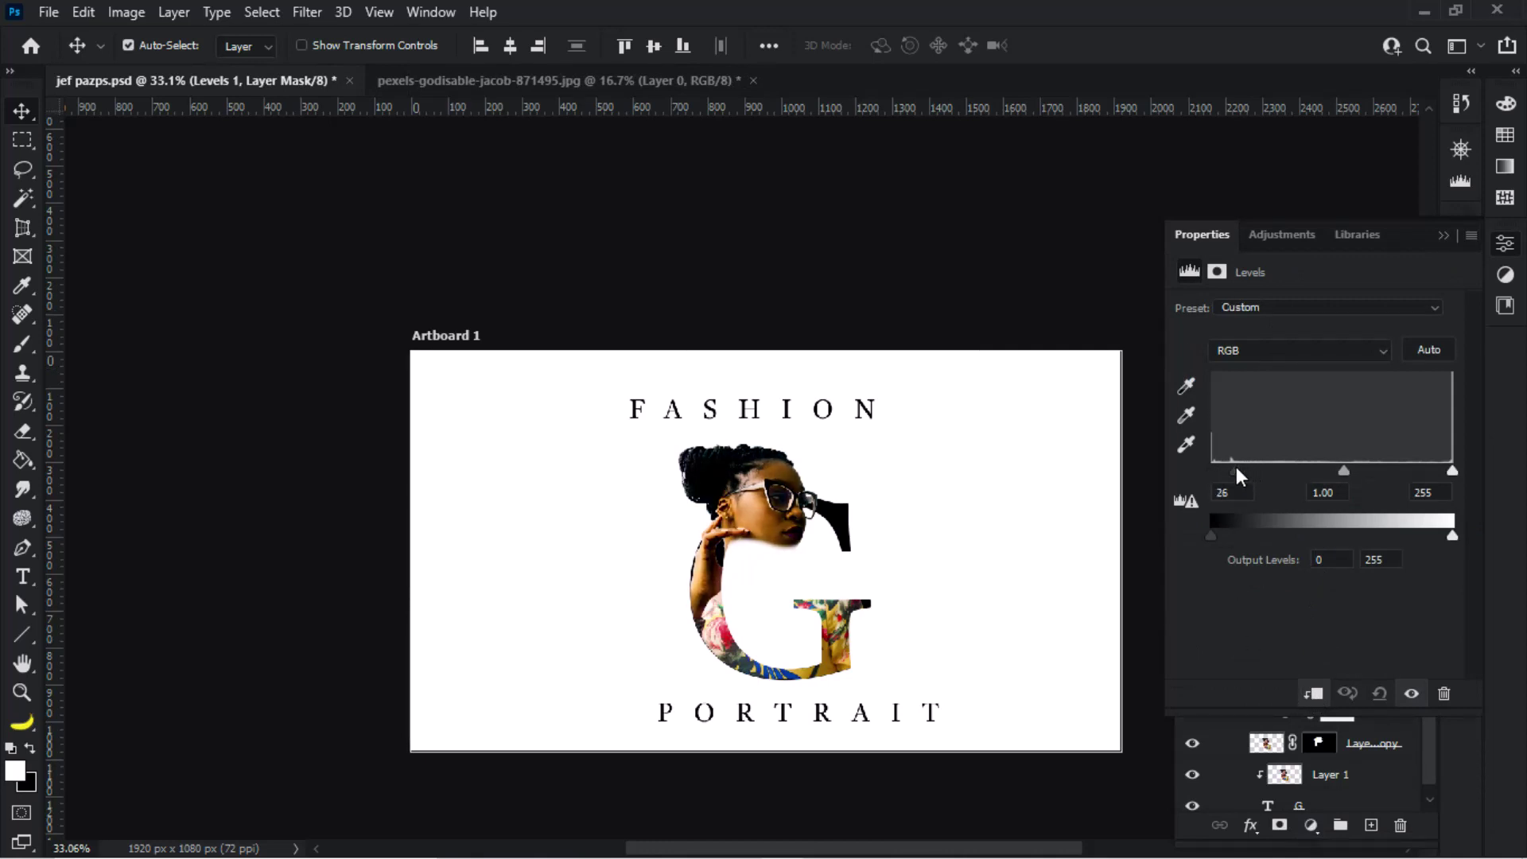
{"action": "left_click_drag", "start_coordinate": [1354, 469], "coordinate": [1332, 470]}
{"action": "left_click", "coordinate": [1443, 236]}
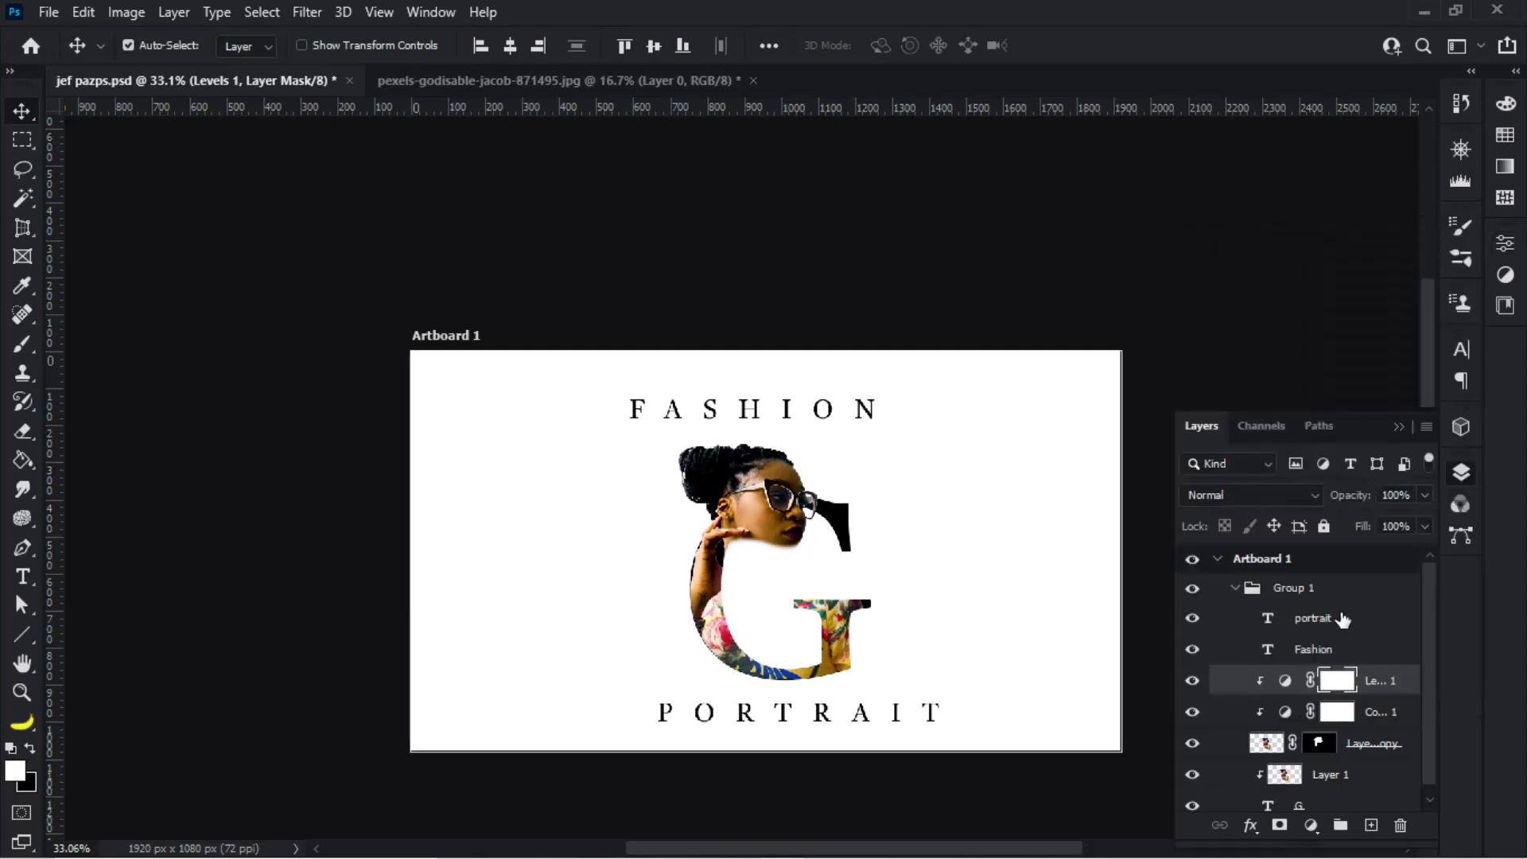
Step: Nudge FASHION right and down and PORTRAIT left to centre them around the G
{"action": "left_click", "coordinate": [1399, 426]}
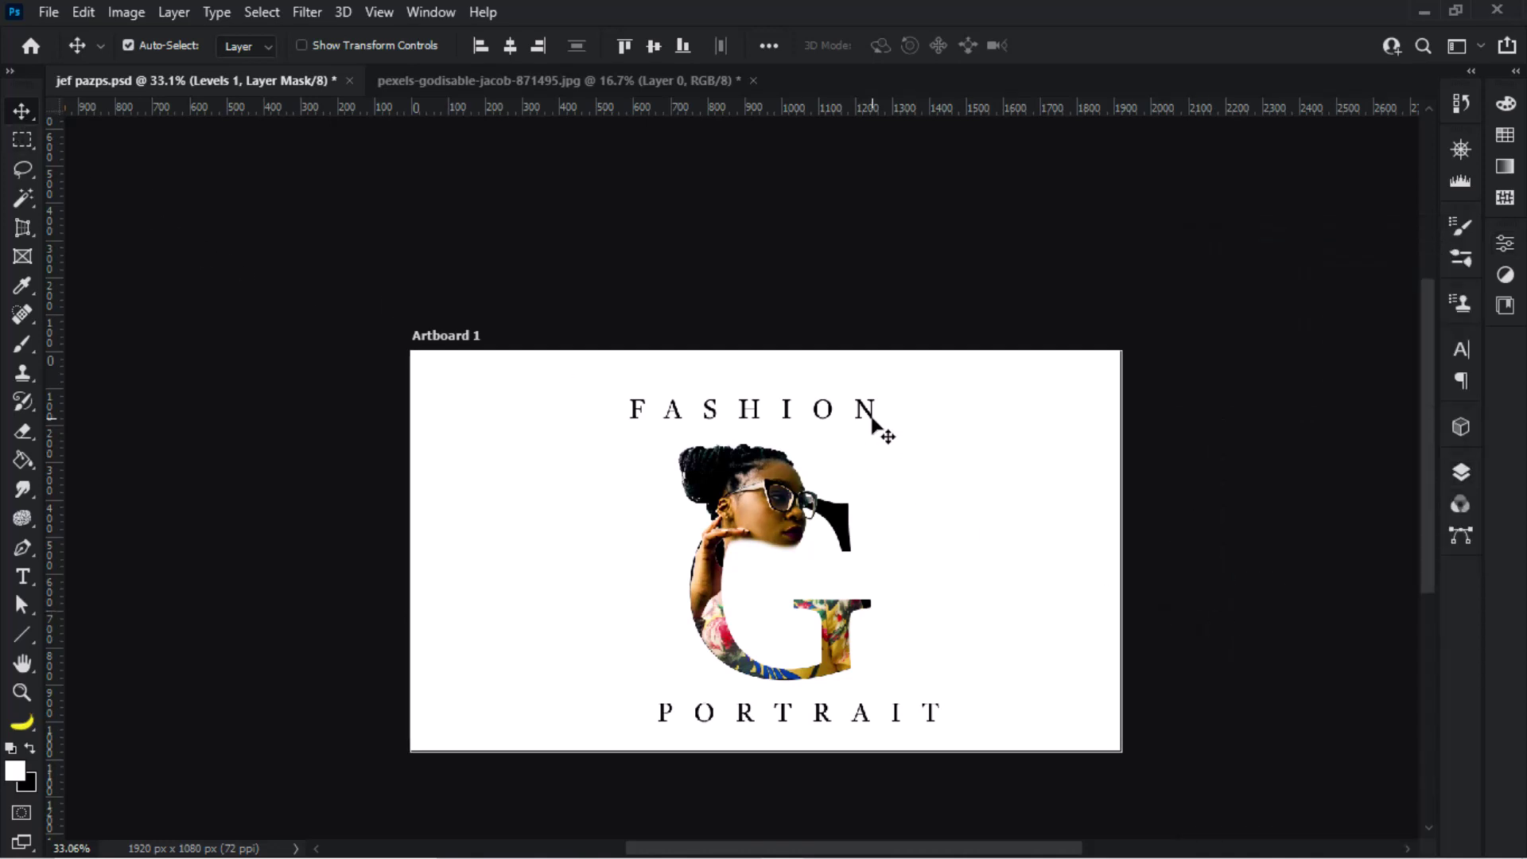
{"action": "left_click_drag", "start_coordinate": [872, 419], "coordinate": [883, 430]}
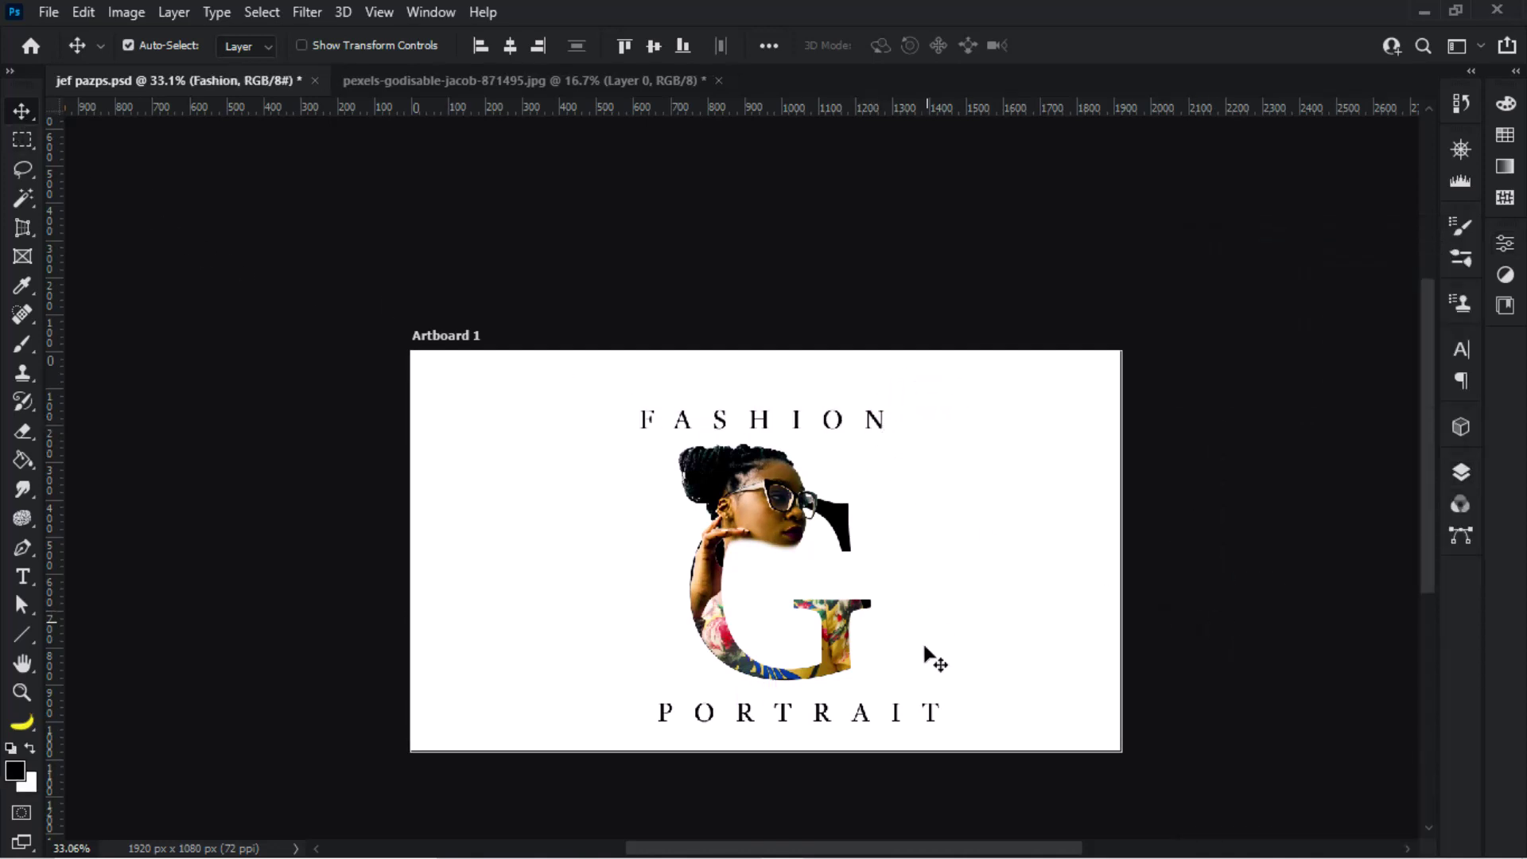
{"action": "left_click_drag", "start_coordinate": [934, 714], "coordinate": [916, 715]}
{"action": "left_click", "coordinate": [1200, 630]}
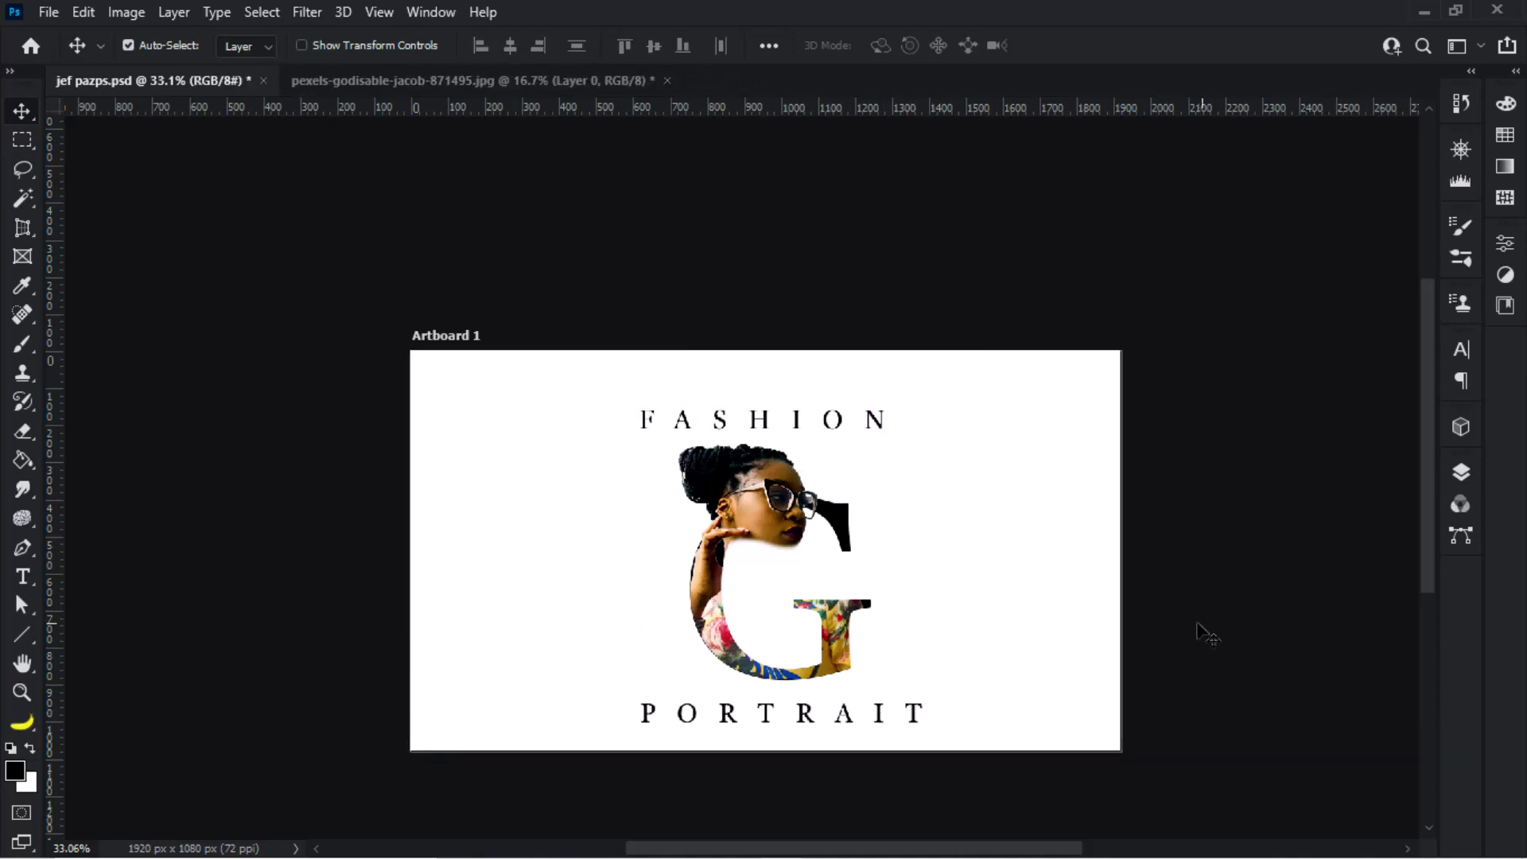
{"action": "scroll", "coordinate": [596, 341], "scroll_direction": "down", "scroll_amount": 1}
{"action": "scroll", "coordinate": [792, 581], "scroll_direction": "up", "scroll_amount": 1}
{"action": "scroll", "coordinate": [819, 597], "scroll_direction": "up", "scroll_amount": 2}
{"action": "scroll", "coordinate": [647, 296], "scroll_direction": "up", "scroll_amount": 1}
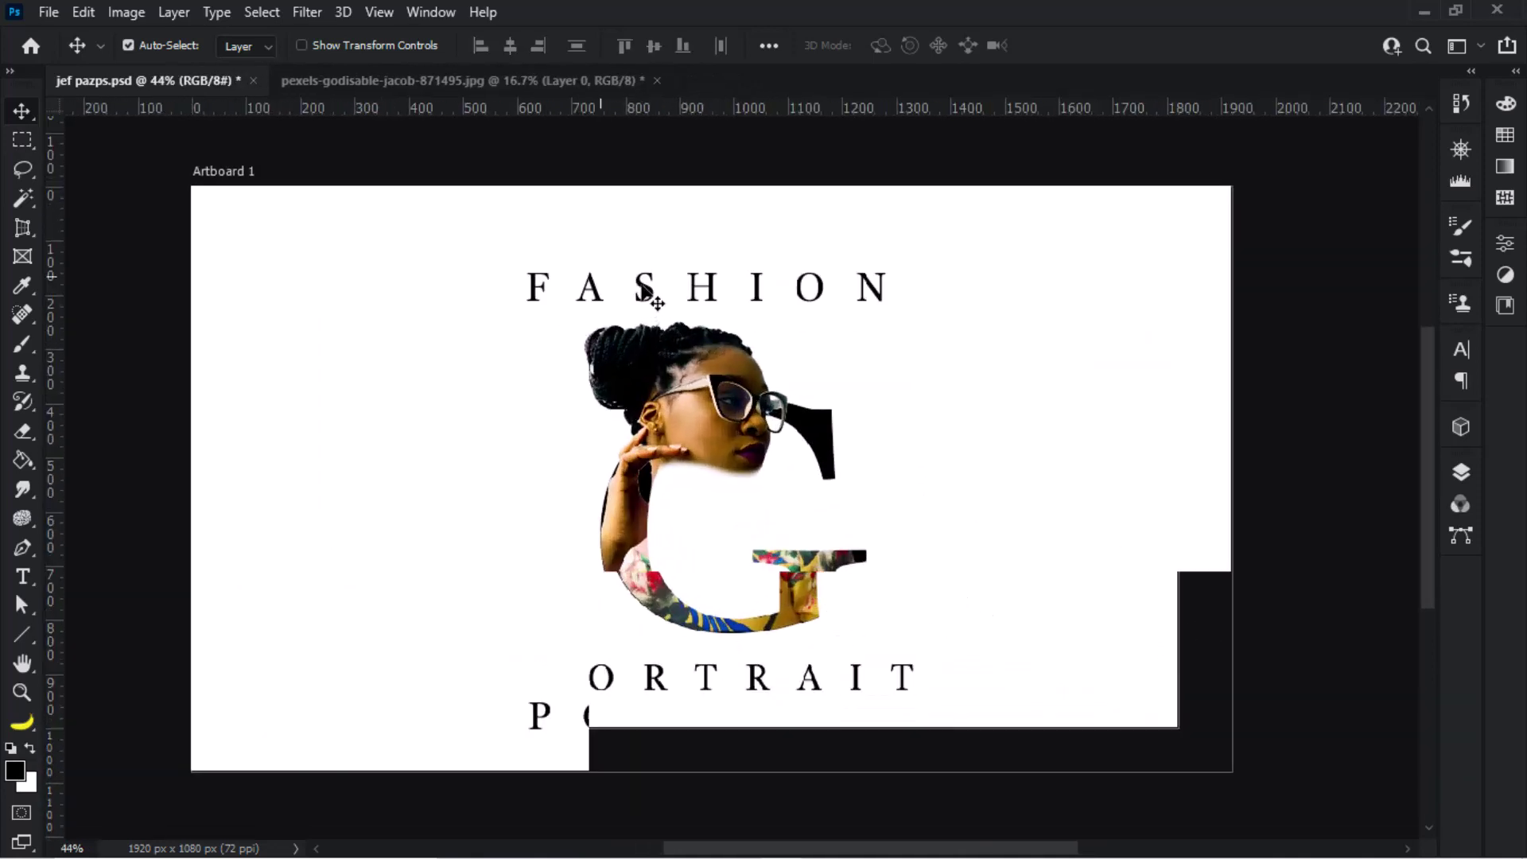